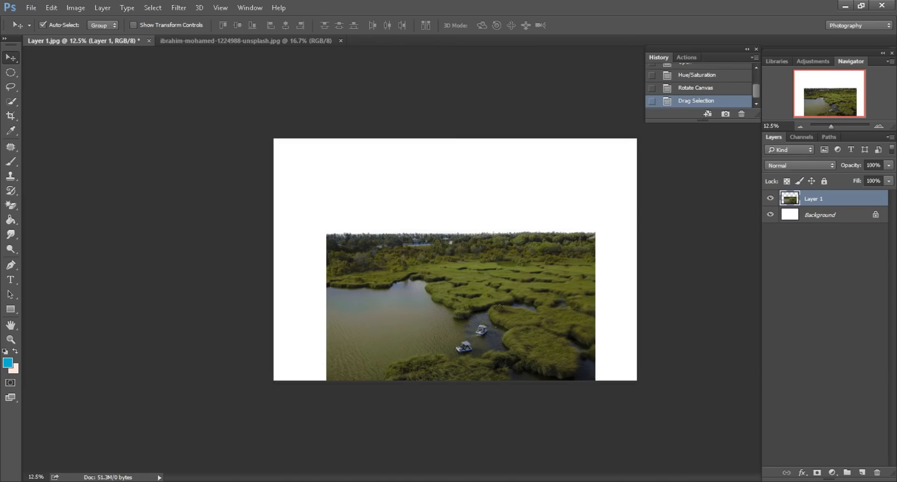
# Free Transform the marsh layer to cover the canvas width and lower part, with width 136.88% and height 123.78%.
pyautogui.click(51, 7)
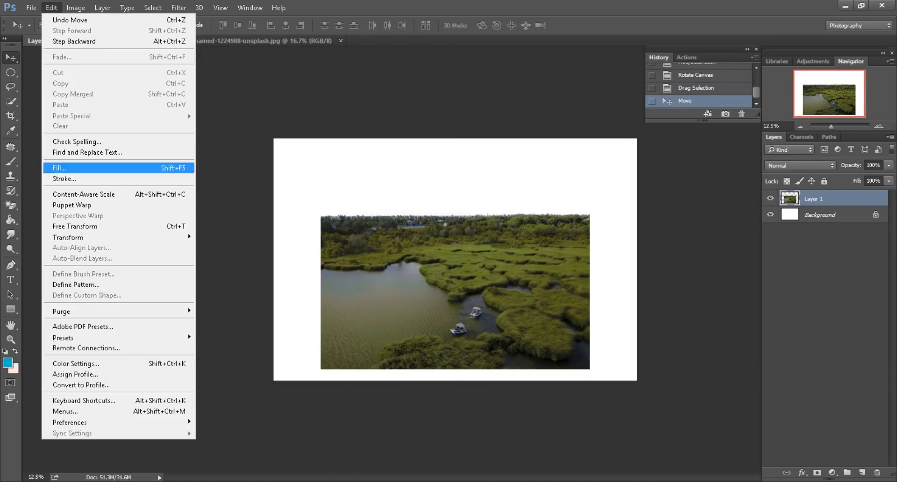
pyautogui.click(75, 226)
pyautogui.moveTo(376, 254); pyautogui.dragTo(329, 264)
pyautogui.moveTo(542, 300); pyautogui.dragTo(641, 300)
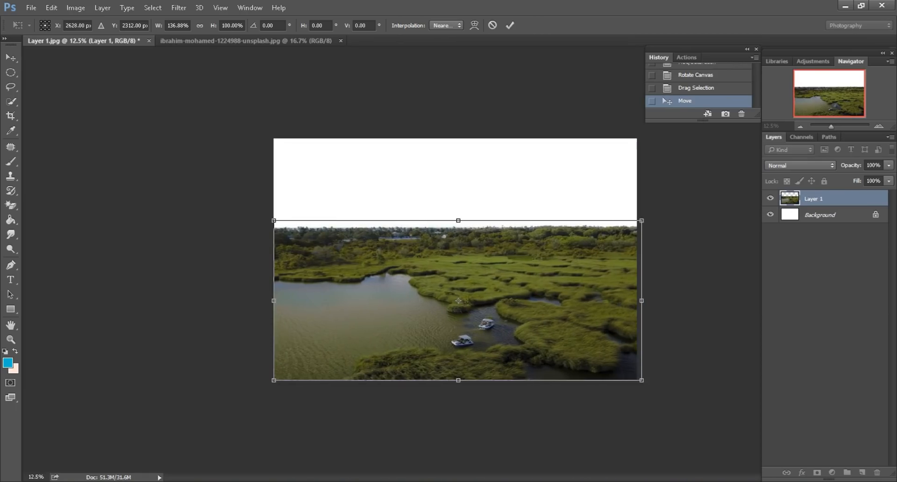
pyautogui.moveTo(458, 380); pyautogui.dragTo(458, 418)
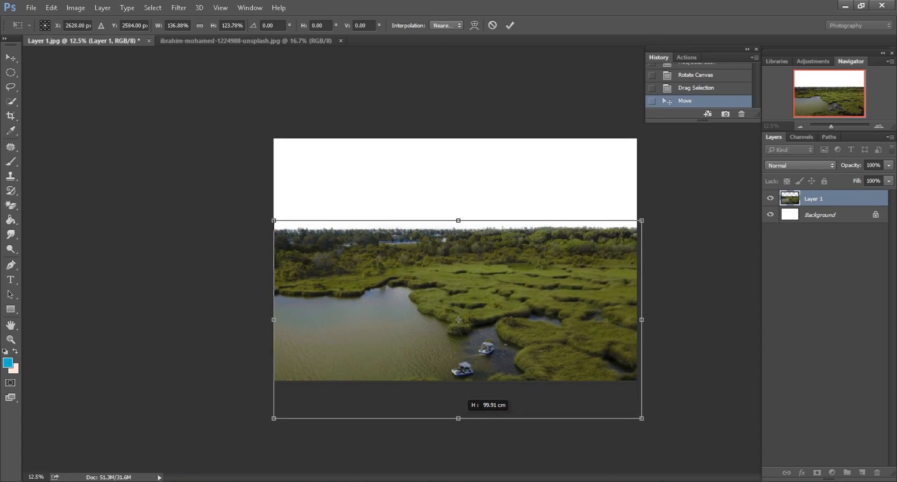
pyautogui.moveTo(458, 418); pyautogui.dragTo(458, 418)
pyautogui.click(509, 26)
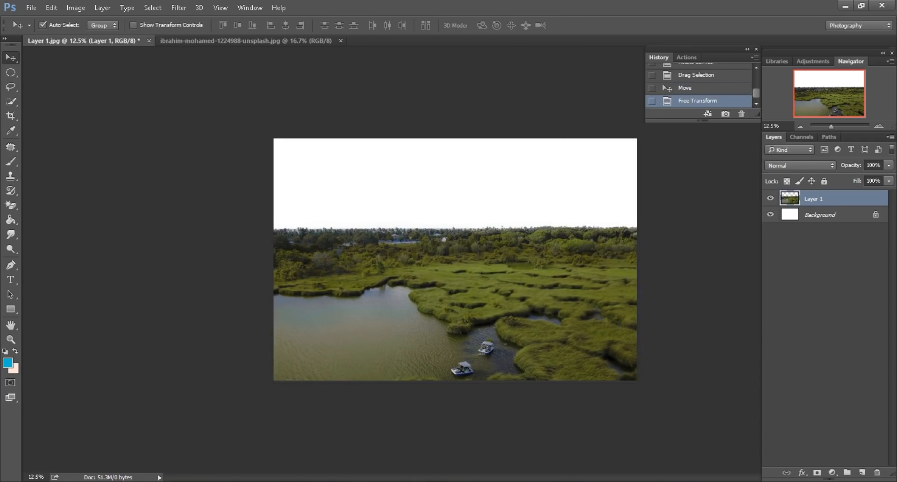
# Open the portrait photo of blue sky over clouded hills and copy it into the marsh composite as a new layer.
pyautogui.hotkey('alt', 'Tab')
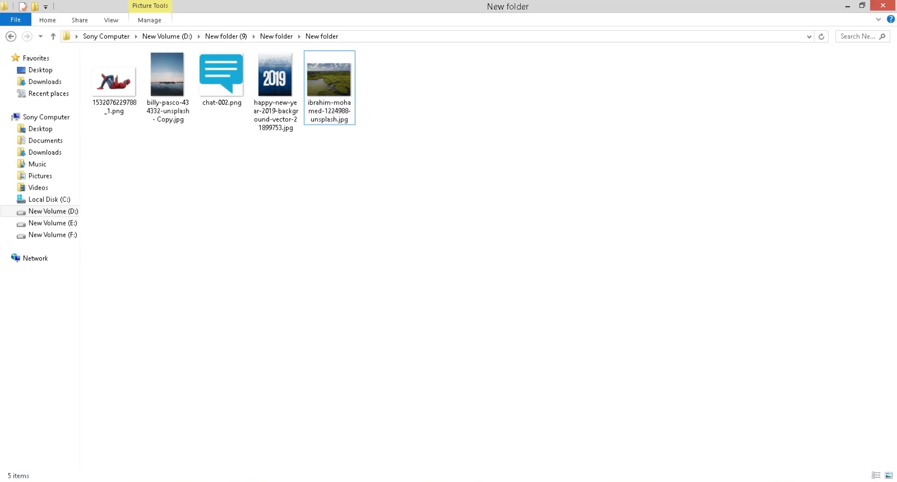
pyautogui.moveTo(168, 79); pyautogui.dragTo(383, 41)
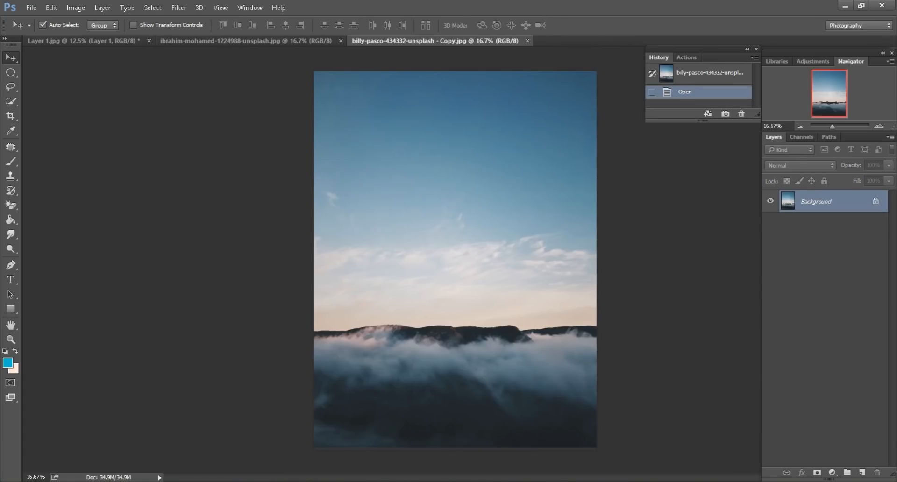
pyautogui.hotkey('ctrl', 'Tab')
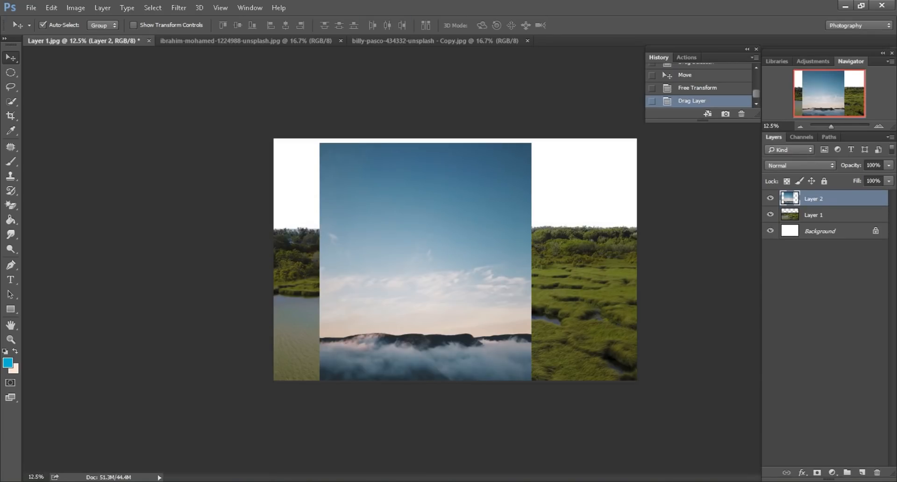
# Align the sky layer with the canvas's upper-left corner and stretch its width to 171.43% to span the canvas.
pyautogui.click(51, 8)
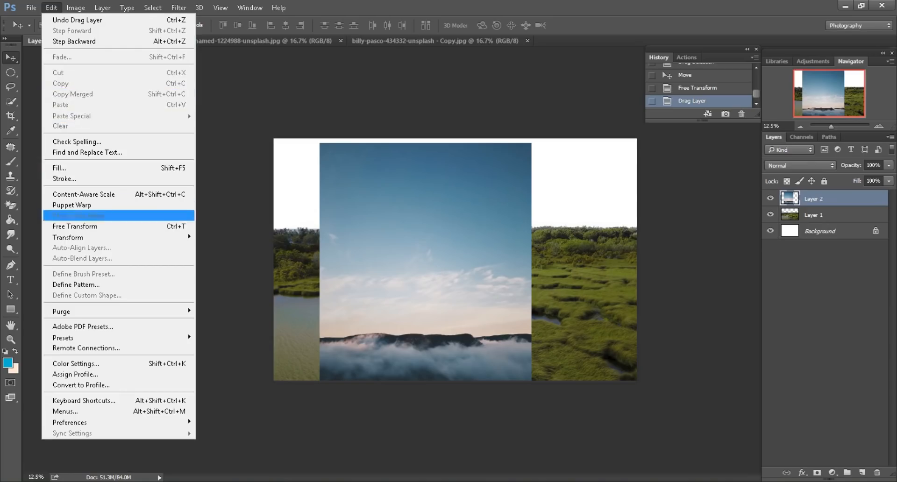
pyautogui.click(70, 227)
pyautogui.moveTo(381, 182); pyautogui.dragTo(335, 178)
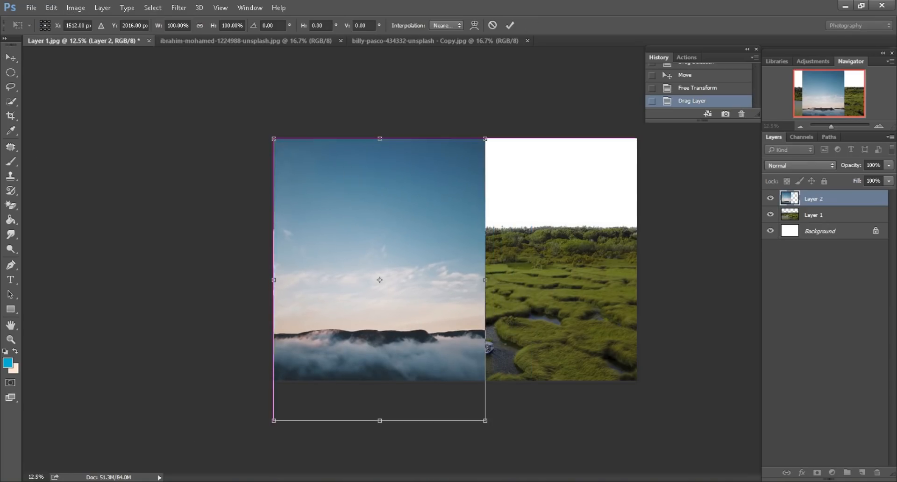
pyautogui.moveTo(485, 280); pyautogui.dragTo(636, 280)
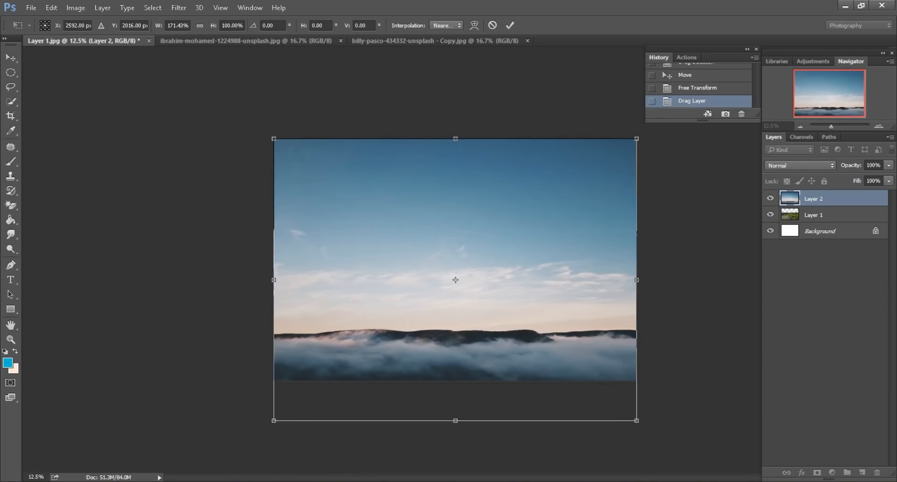
pyautogui.press('Return')
# Place the sky layer beneath the marsh layer and shift it up so the pale clouds sit above the treeline.
pyautogui.moveTo(822, 198); pyautogui.dragTo(822, 222)
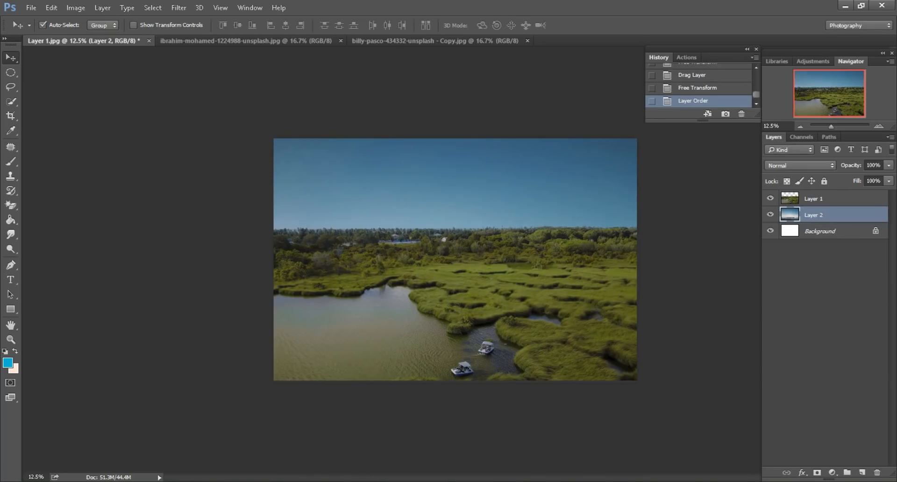
pyautogui.moveTo(454, 205); pyautogui.dragTo(482, 161)
pyautogui.hotkey('ctrl', '-')
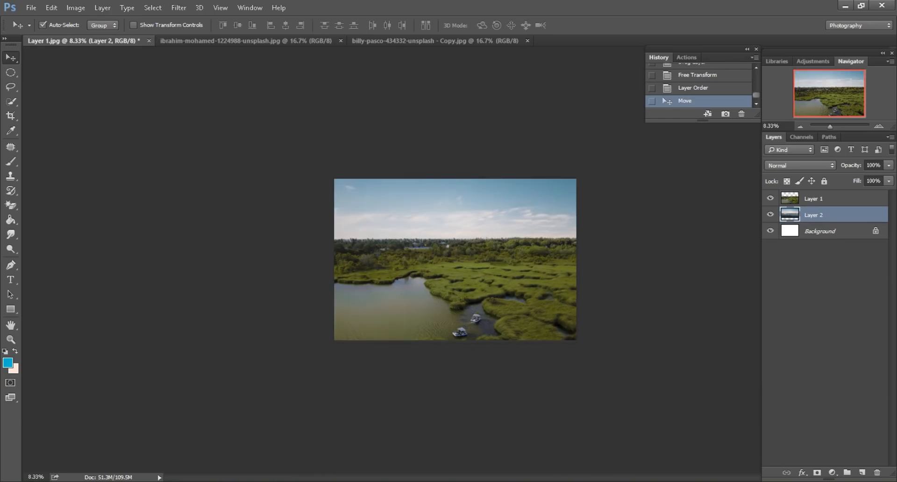
pyautogui.hotkey('ctrl', '+')
pyautogui.hotkey('ctrl', '+')
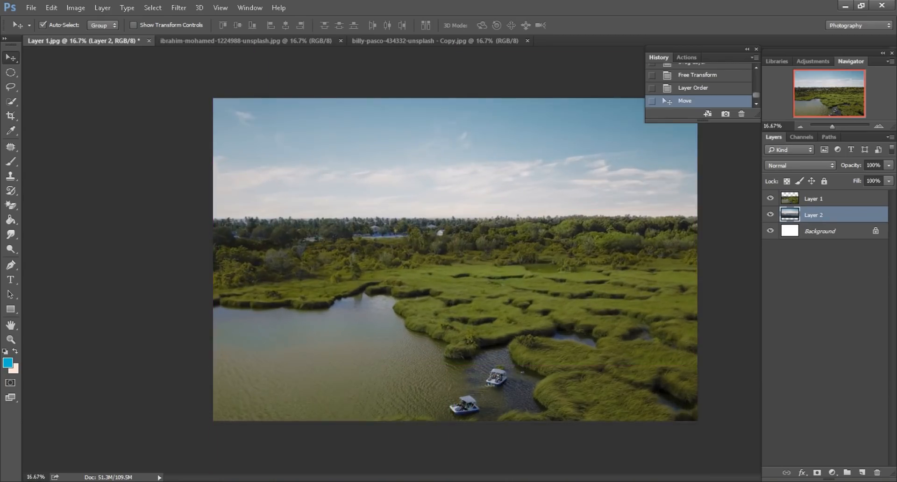
# Widen the sky layer to 101.39% past the canvas's left edge and nudge it slightly down.
pyautogui.click(52, 8)
pyautogui.click(70, 227)
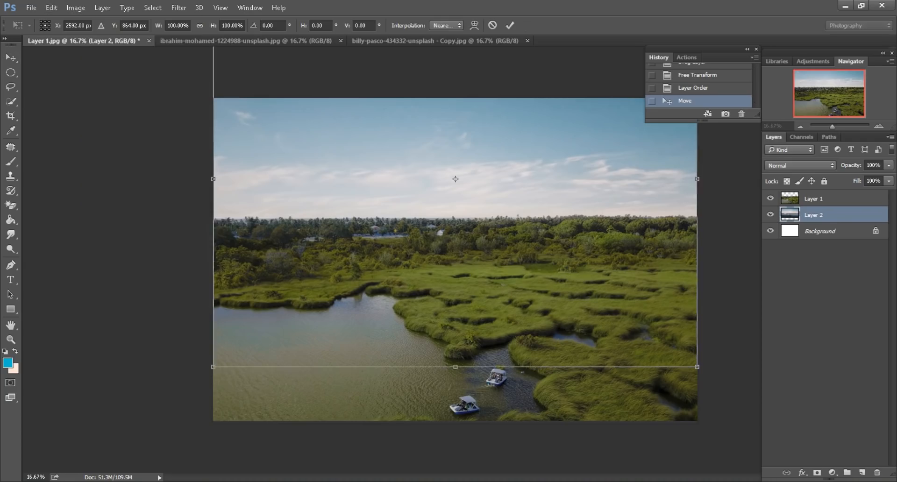
pyautogui.moveTo(213, 179); pyautogui.dragTo(206, 178)
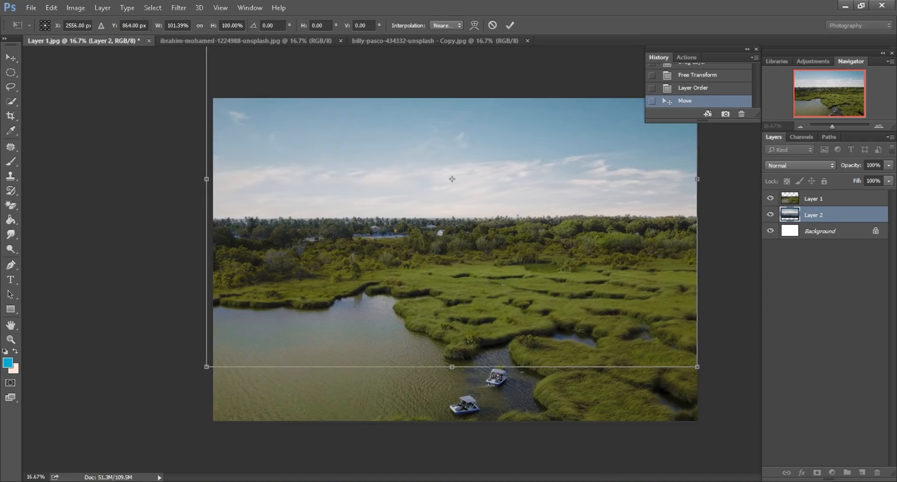
pyautogui.click(509, 24)
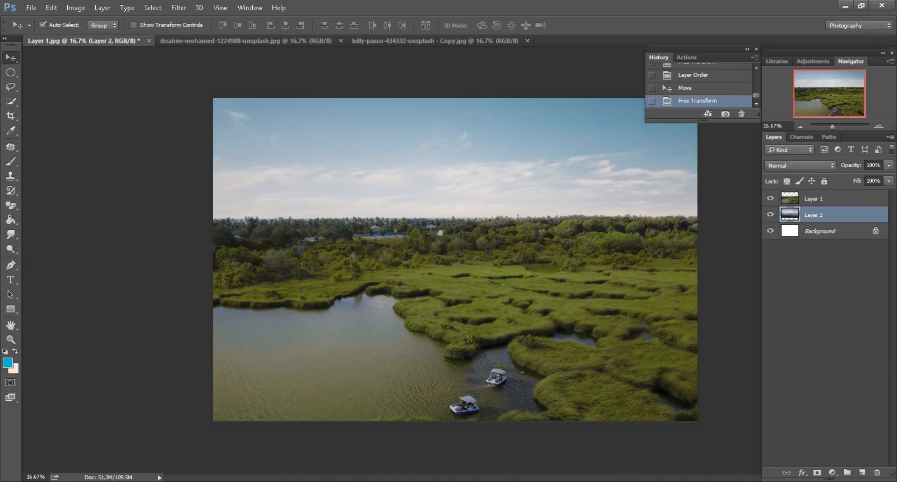
pyautogui.hotkey('ctrl', '-')
pyautogui.moveTo(545, 171); pyautogui.dragTo(545, 177)
# Close the sky and marsh source photos, keeping only the composite document open.
pyautogui.click(435, 40)
pyautogui.rightClick(392, 40)
pyautogui.click(407, 61)
pyautogui.click(280, 41)
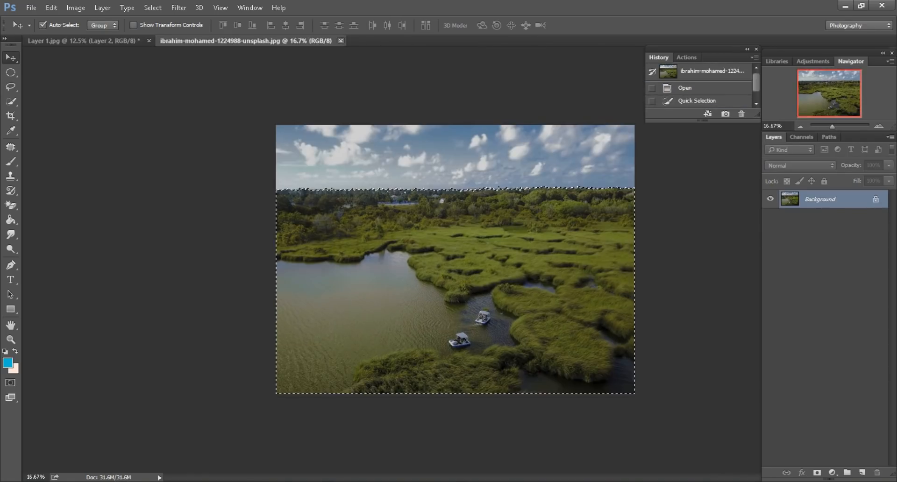
pyautogui.click(341, 40)
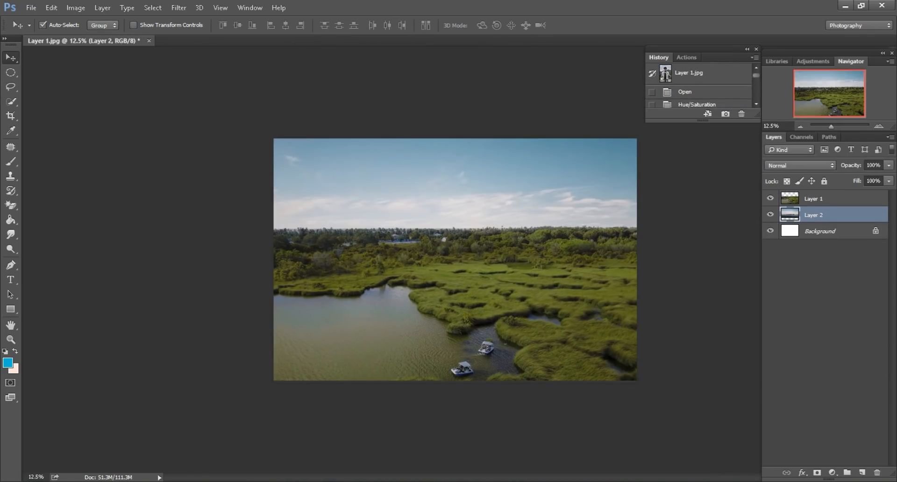
pyautogui.click(845, 5)
pyautogui.moveTo(114, 80); pyautogui.dragTo(450, 43)
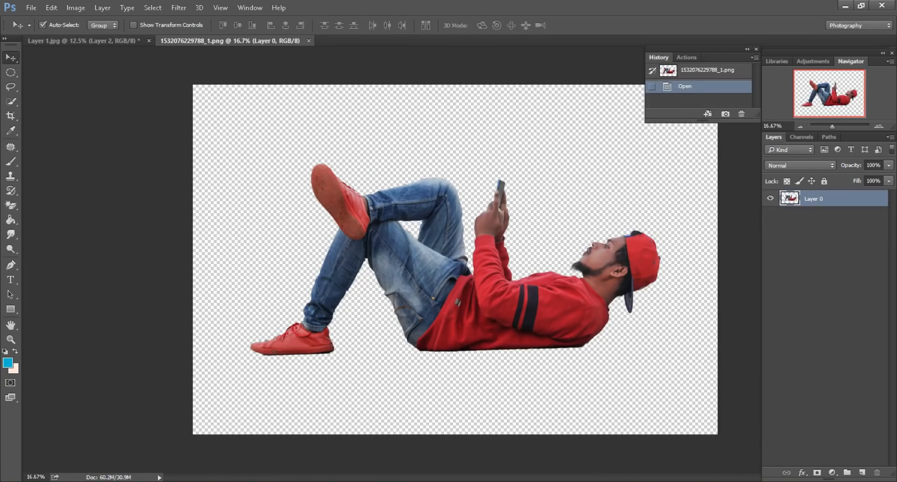
pyautogui.moveTo(424, 194); pyautogui.dragTo(434, 220)
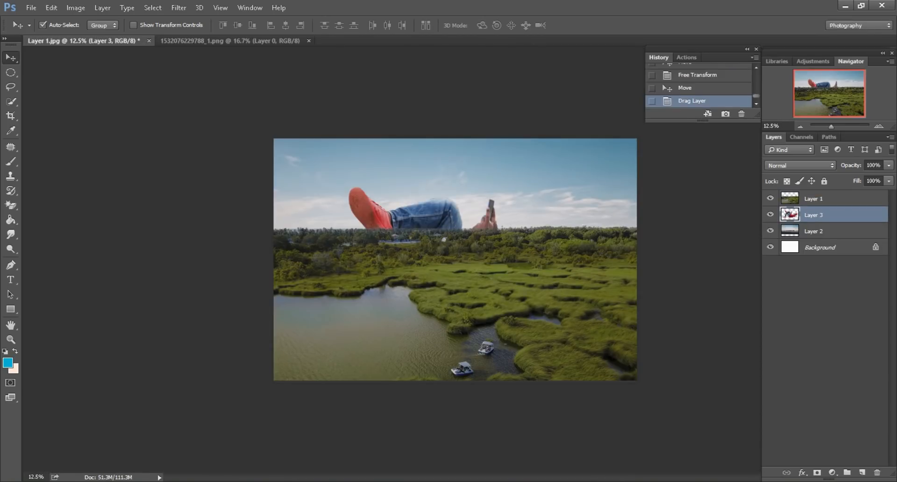
# Bring the man's layer to the top of the layer stack and position him over the treeline and marsh.
pyautogui.moveTo(447, 204); pyautogui.dragTo(444, 202)
pyautogui.moveTo(823, 215); pyautogui.dragTo(823, 199)
pyautogui.moveTo(521, 229); pyautogui.dragTo(512, 196)
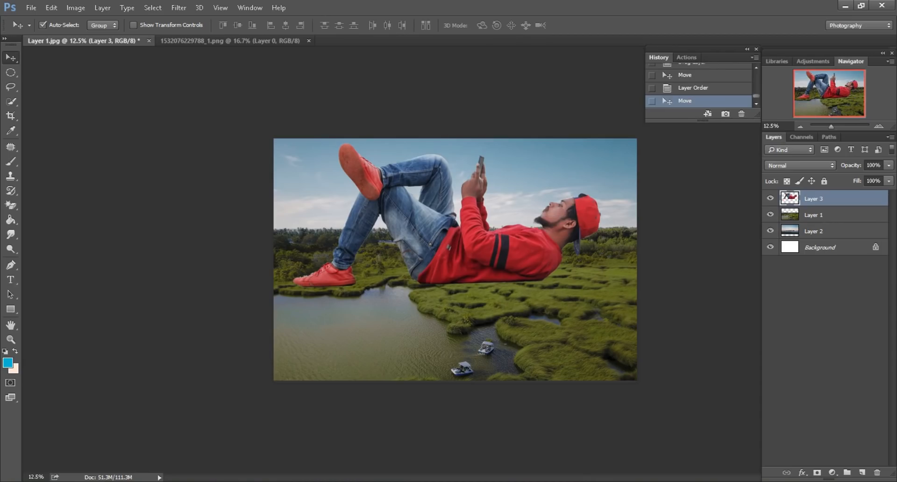
# Scale the man's layer proportionally to 81% and move it slightly down and left, with his back on the grass.
pyautogui.click(52, 8)
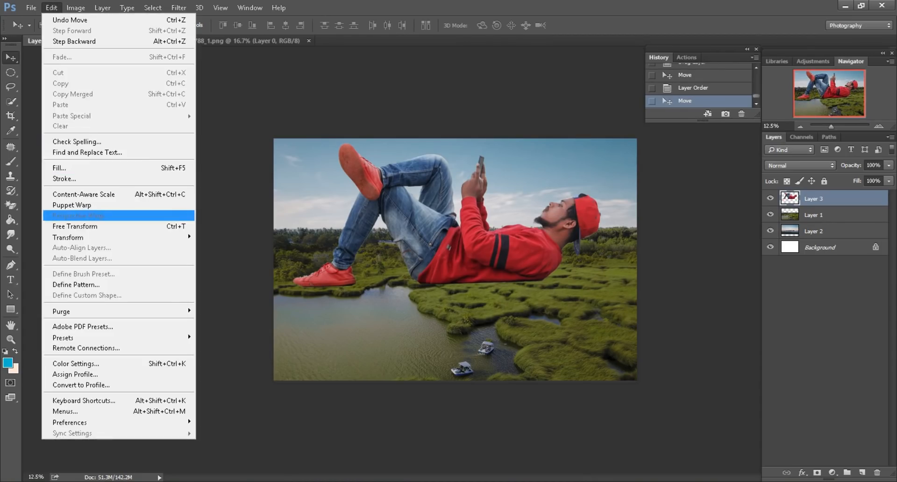
pyautogui.click(74, 226)
pyautogui.click(231, 25)
pyautogui.scroll(-14, 231, 26)
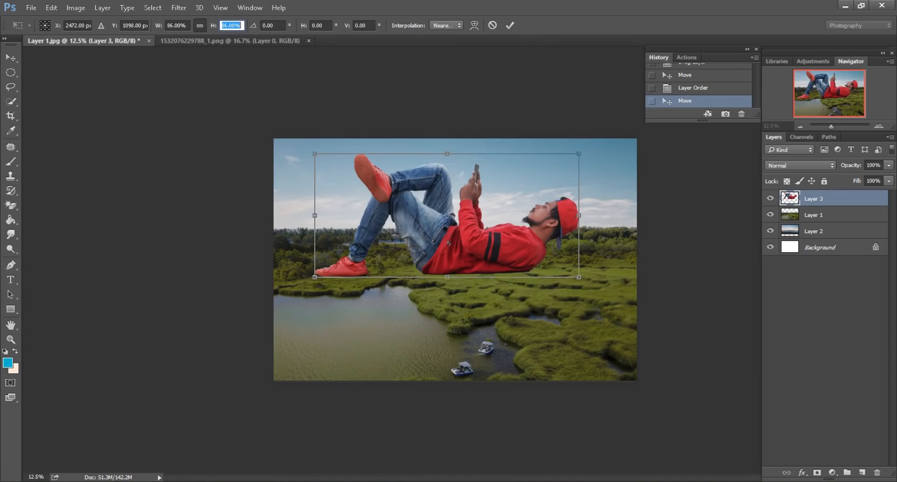
pyautogui.scroll(-5, 231, 25)
pyautogui.hotkey('ctrl', '+')
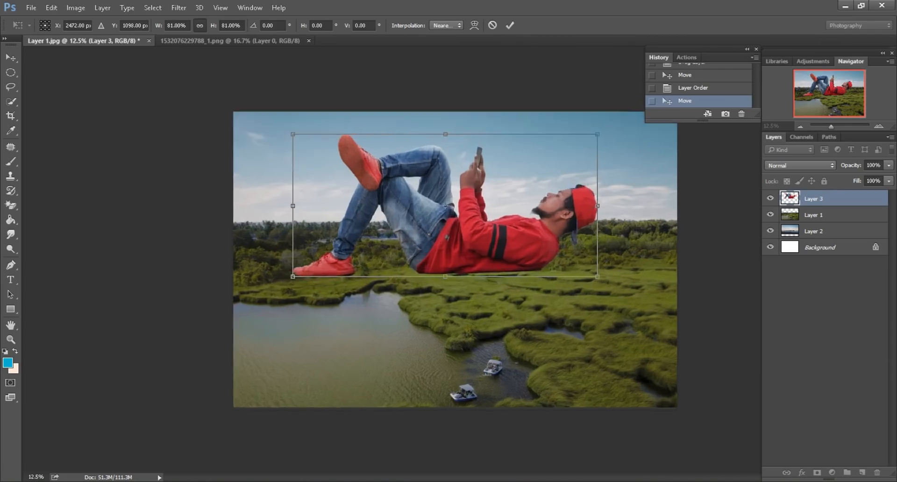
pyautogui.moveTo(501, 227); pyautogui.dragTo(495, 244)
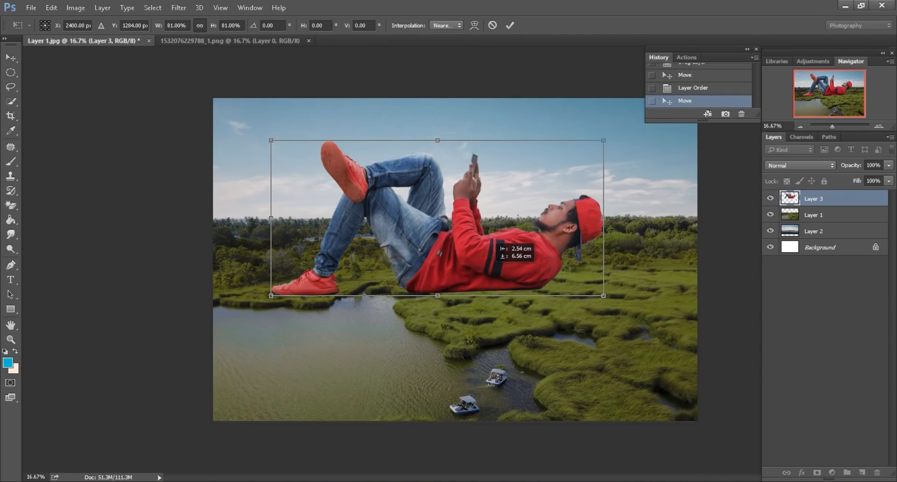
pyautogui.moveTo(495, 244); pyautogui.dragTo(495, 244)
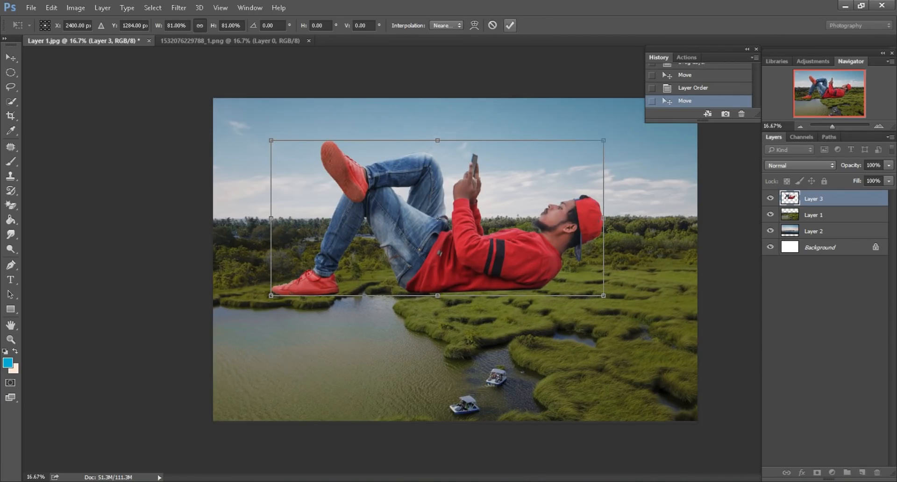
pyautogui.click(509, 25)
pyautogui.hotkey('ctrl', '-')
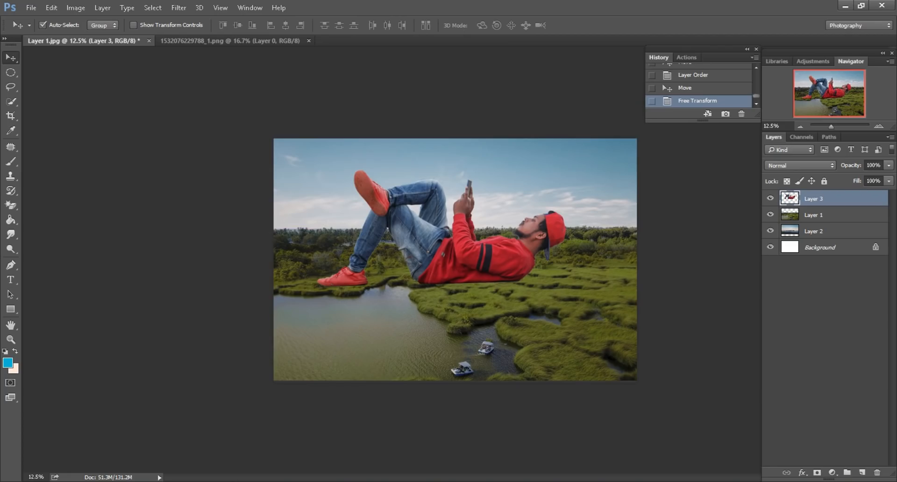
# Apply Camera Raw Basic adjustments to the man's layer: Clarity +10, Blacks -25 and Shadows +41.
pyautogui.hotkey('ctrl', '+')
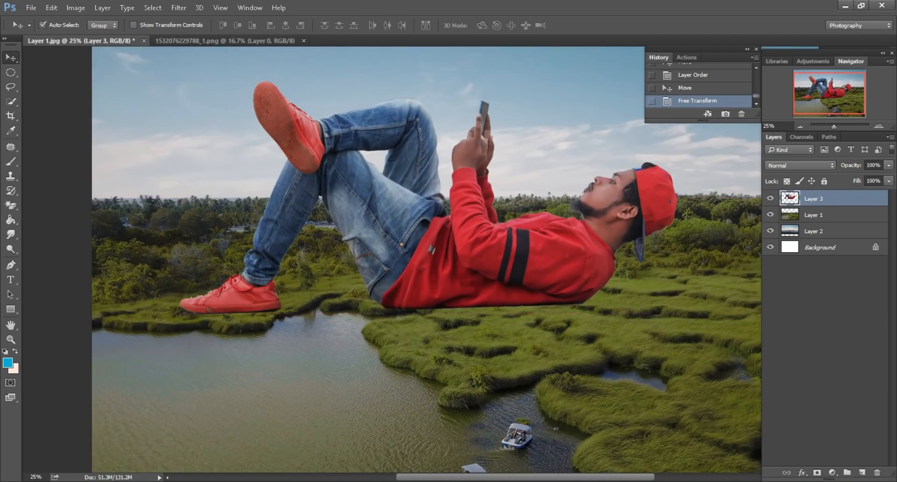
pyautogui.click(178, 8)
pyautogui.click(200, 72)
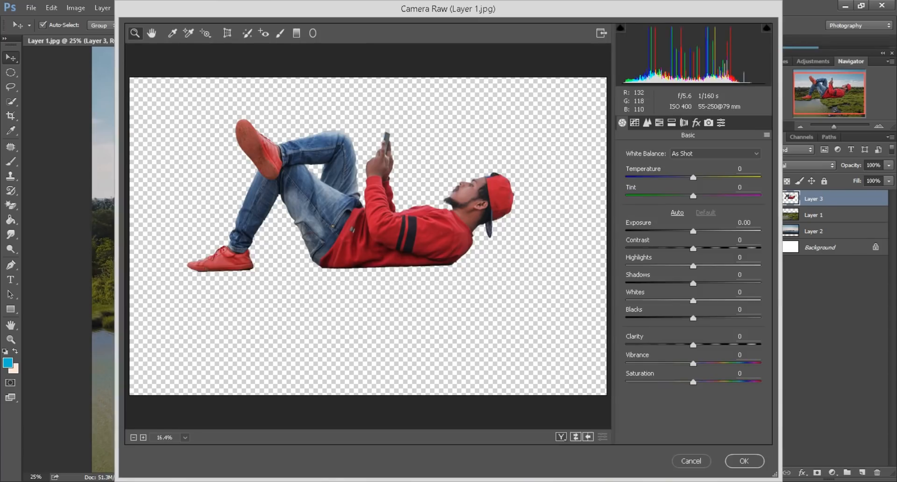
pyautogui.click(387, 234)
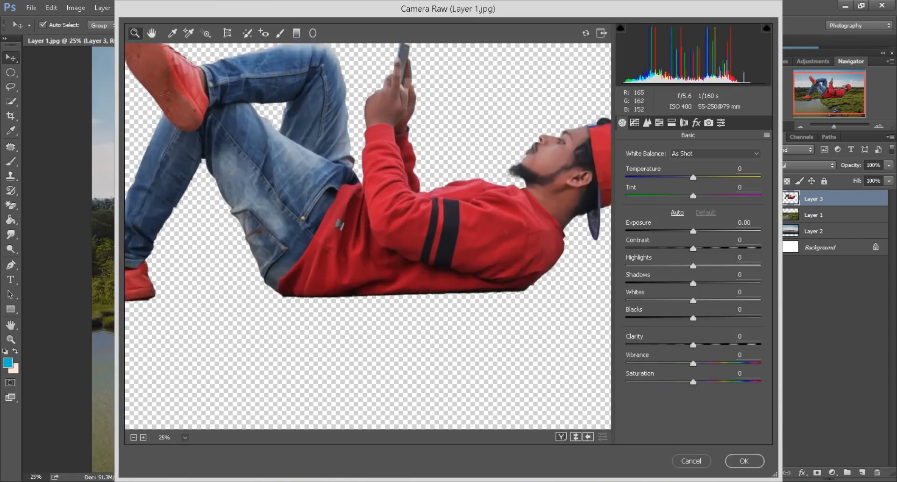
pyautogui.click(430, 243)
pyautogui.write('10')
pyautogui.moveTo(693, 318); pyautogui.dragTo(676, 318)
pyautogui.moveTo(693, 283); pyautogui.dragTo(720, 283)
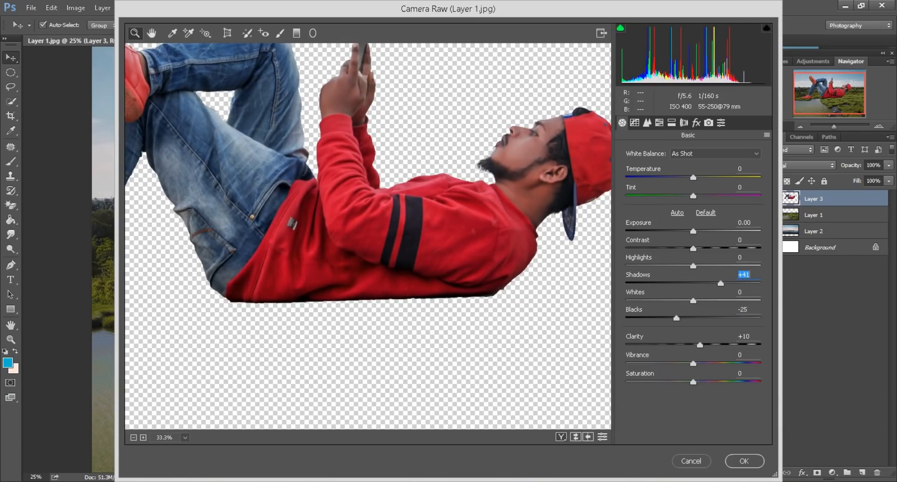
# Sharpen the man in Camera Raw with Amount 49, Radius 1.1 and Detail 17, and apply the filter.
pyautogui.scroll(3, 368, 236)
pyautogui.click(647, 122)
pyautogui.moveTo(626, 168); pyautogui.dragTo(670, 168)
pyautogui.click(661, 187)
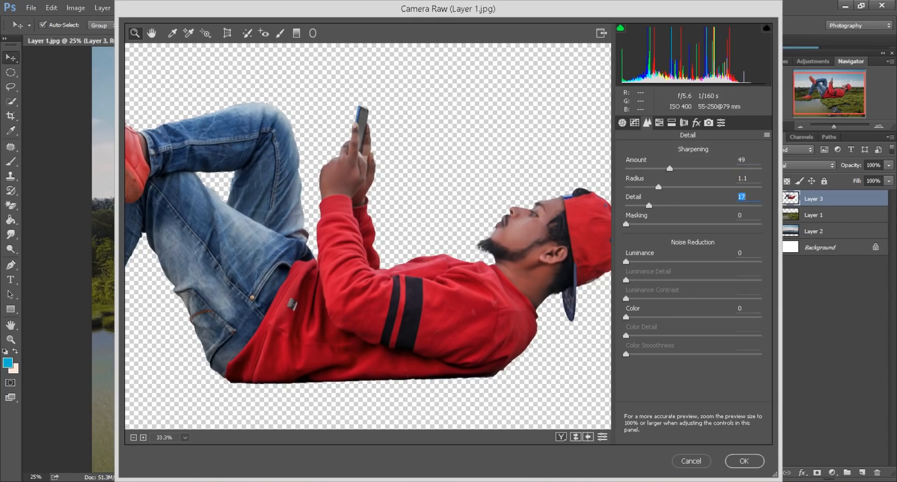
pyautogui.click(743, 461)
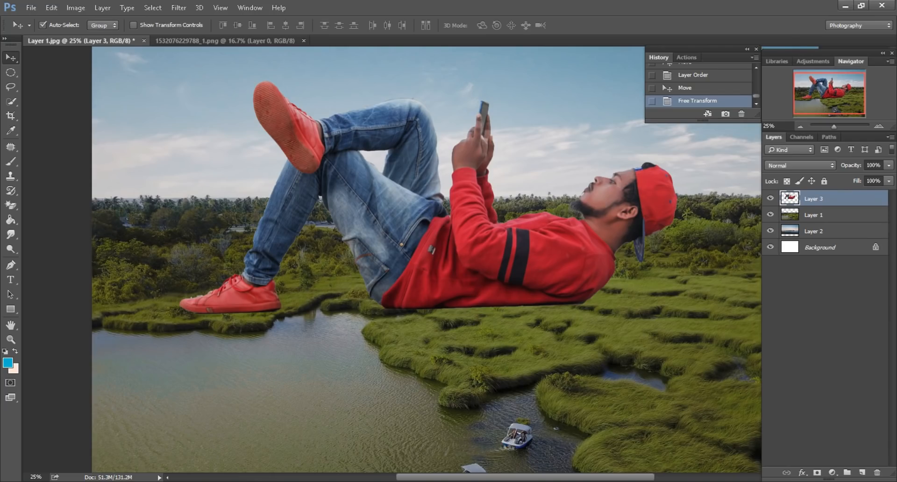
# Apply Camera Raw Basic adjustments to the marsh landscape layer: Clarity +15, Blacks -9 and Shadows +100.
pyautogui.hotkey('ctrl', '-')
pyautogui.hotkey('ctrl', '-')
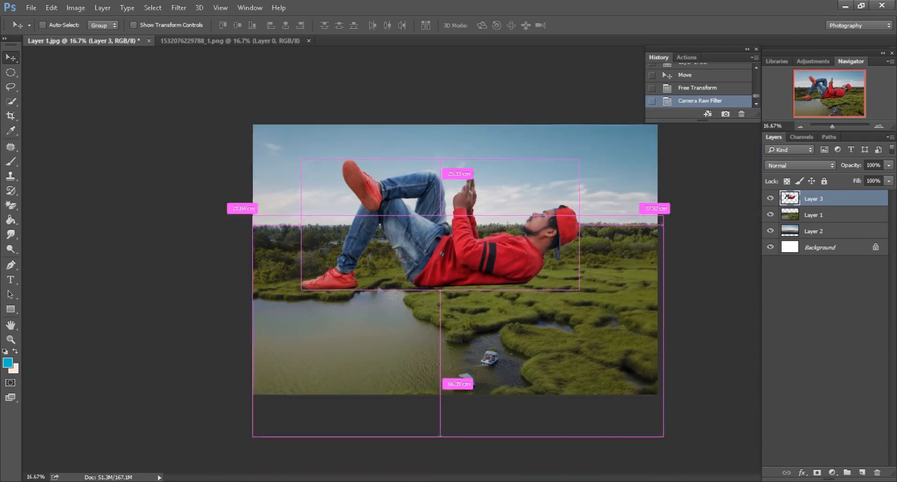
pyautogui.click(822, 215)
pyautogui.click(179, 8)
pyautogui.click(201, 73)
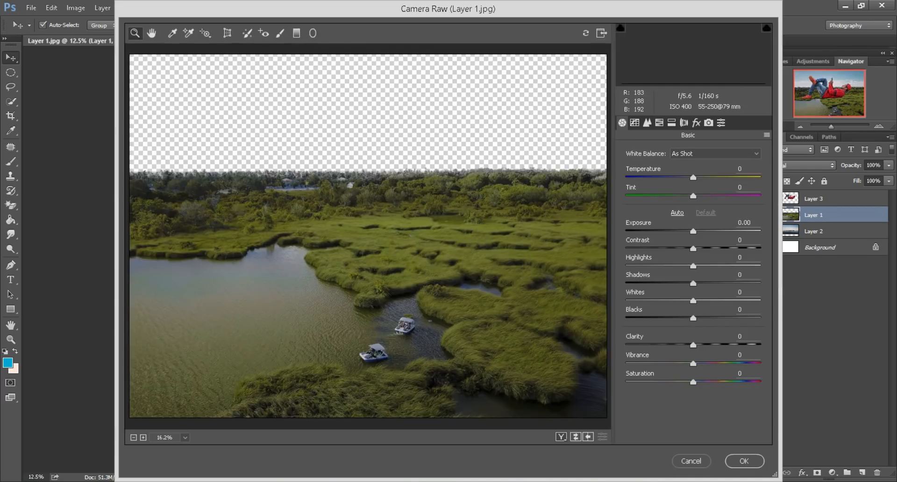
pyautogui.hotkey('ctrl', '+')
pyautogui.scroll(-3, 367, 236)
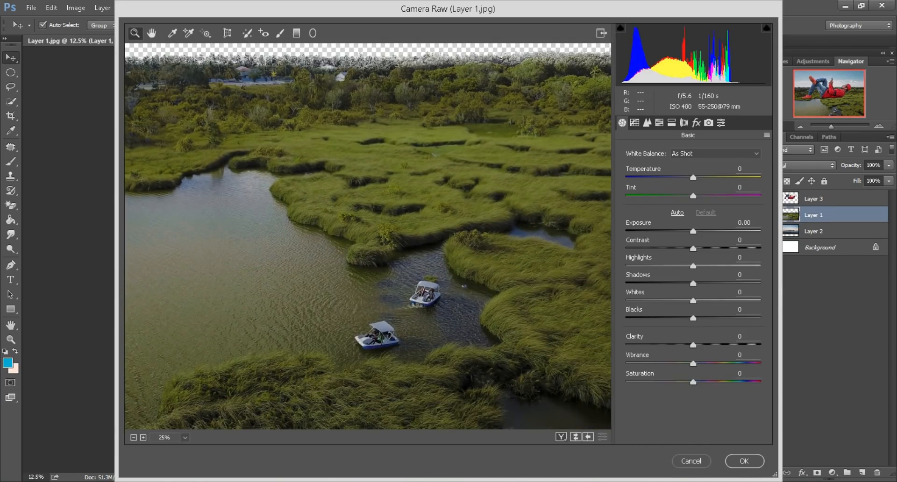
pyautogui.write('15')
pyautogui.moveTo(693, 318); pyautogui.dragTo(687, 318)
pyautogui.moveTo(693, 283); pyautogui.dragTo(761, 283)
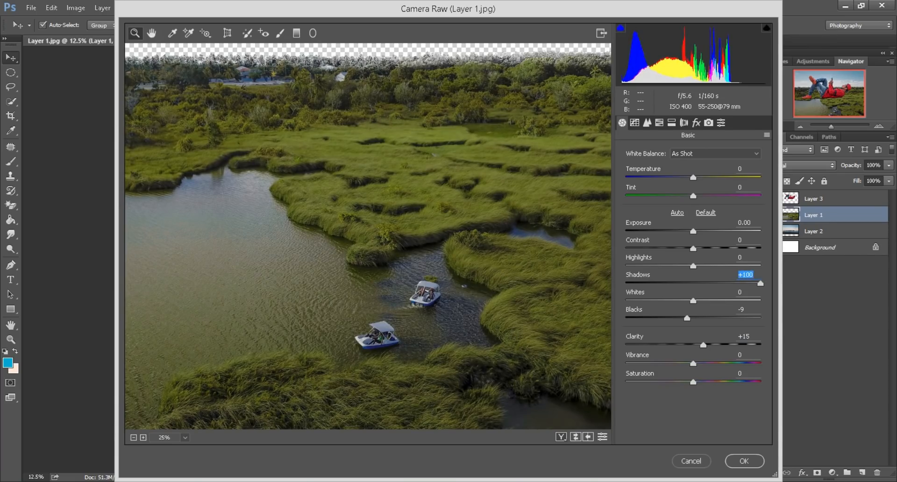
# Sharpen the marsh landscape in Camera Raw with Amount 83, Radius 1.2 and Detail 32, and apply the filter.
pyautogui.click(647, 122)
pyautogui.moveTo(626, 168); pyautogui.dragTo(699, 169)
pyautogui.moveTo(653, 187); pyautogui.dragTo(664, 187)
pyautogui.moveTo(660, 205); pyautogui.dragTo(668, 205)
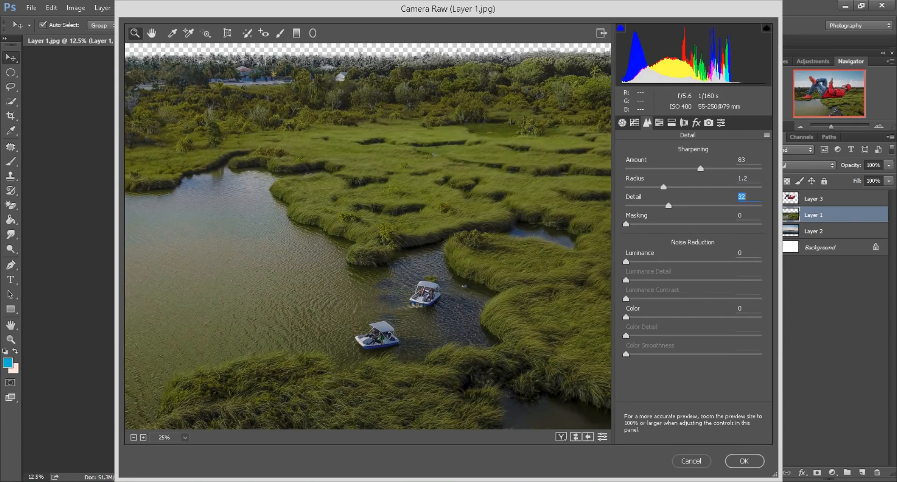
pyautogui.press('Return')
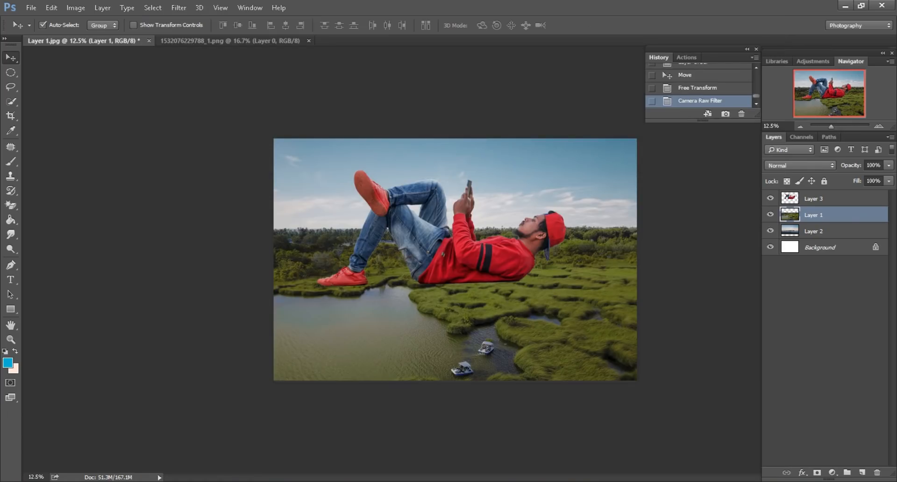
pyautogui.hotkey('ctrl', 'f')
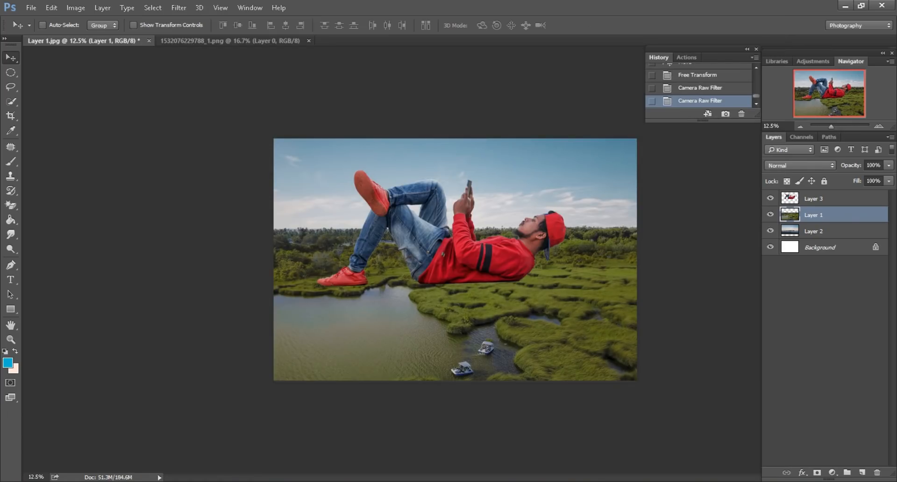
# Add a layer mask to the man's layer.
pyautogui.hotkey('ctrl', '+')
pyautogui.hotkey('ctrl', '+')
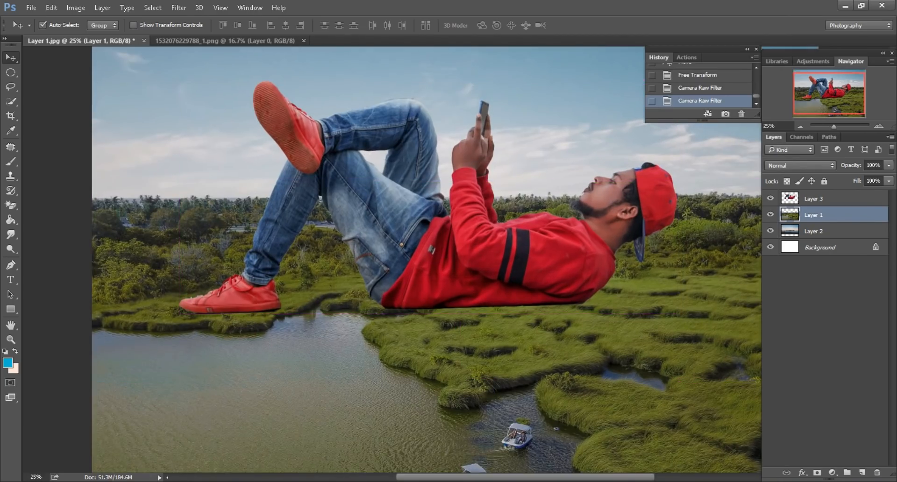
pyautogui.scroll(-2, 426, 259)
pyautogui.hotkey('ctrl', '+')
pyautogui.hscroll(2, 426, 259)
pyautogui.click(813, 199)
pyautogui.click(816, 472)
# Paint black on the man's mask along the underside of his red hoodie with a soft 80–100 px brush at 100% opacity.
pyautogui.click(11, 161)
pyautogui.hscroll(2, 391, 259)
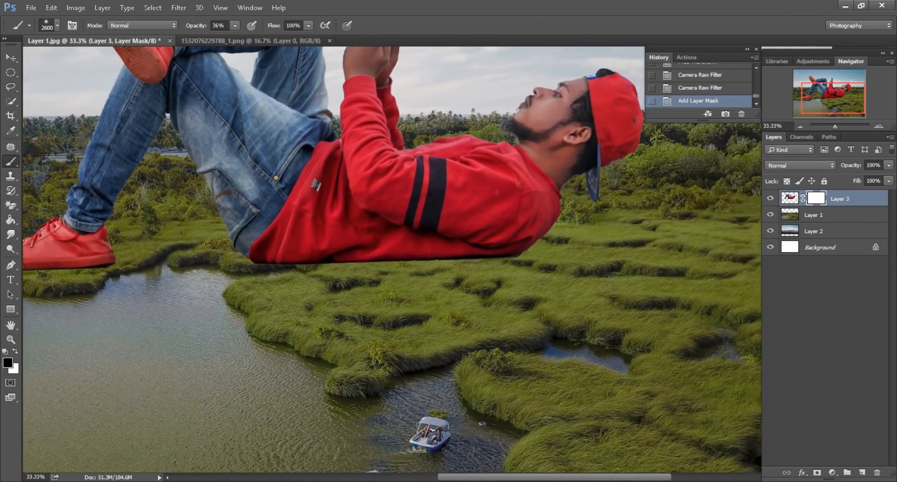
pyautogui.hotkey('ctrl', '+')
pyautogui.press('[')
pyautogui.press('[')
pyautogui.hscroll(2, 391, 259)
pyautogui.scroll(-1, 391, 260)
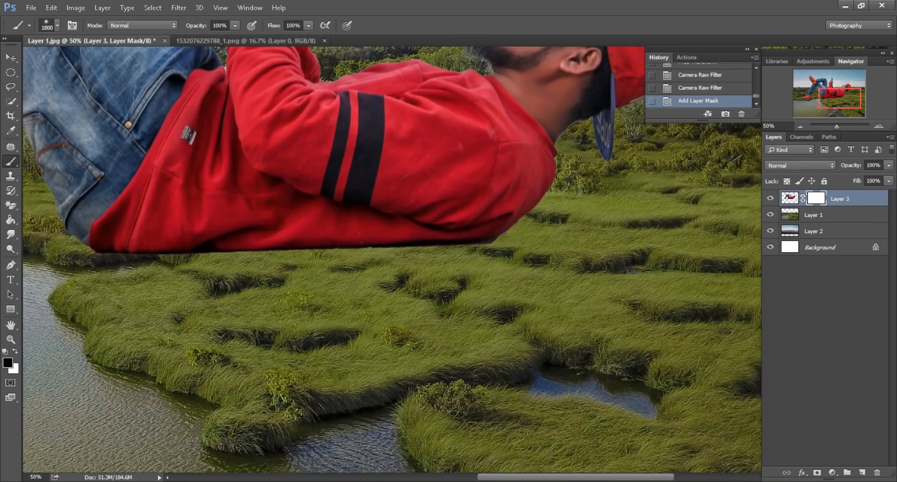
pyautogui.hotkey('ctrl', '+')
pyautogui.press('[')
pyautogui.press('[')
pyautogui.press('[')
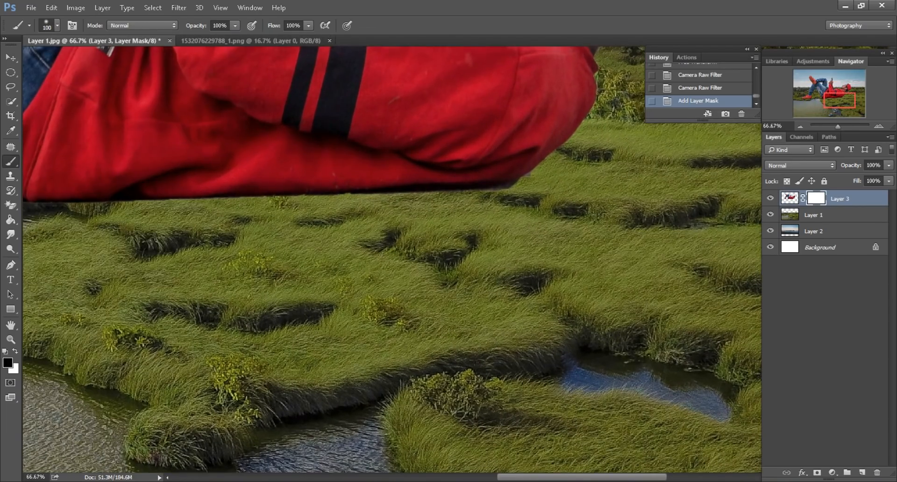
pyautogui.moveTo(506, 186); pyautogui.dragTo(147, 195)
pyautogui.hscroll(-5, 391, 259)
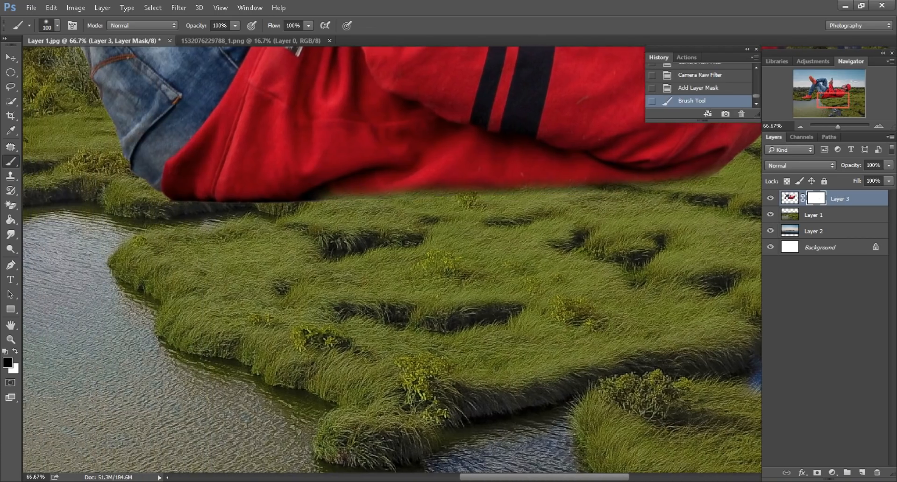
pyautogui.moveTo(332, 196); pyautogui.dragTo(168, 196)
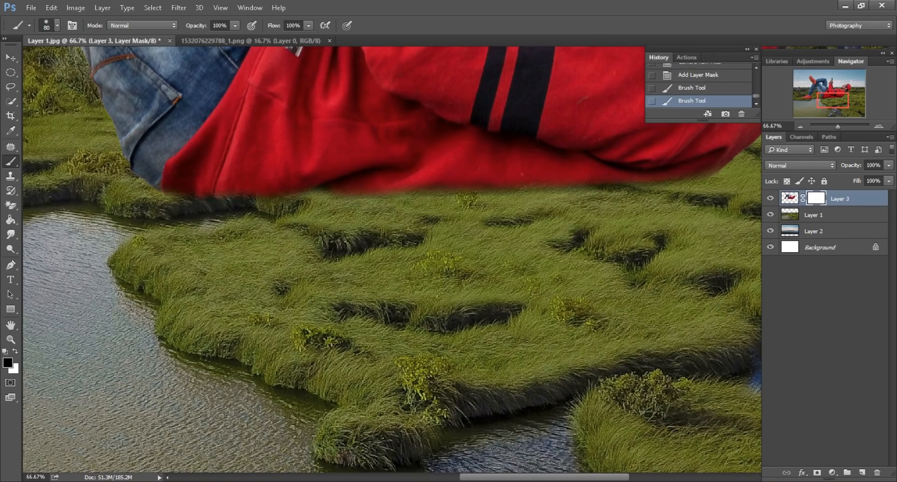
# Mask the bottom edge of the shoe resting on the grass with a small soft brush of about 60 px.
pyautogui.hotkey('ctrl', '-')
pyautogui.hscroll(-7, 391, 259)
pyautogui.hscroll(-8, 392, 260)
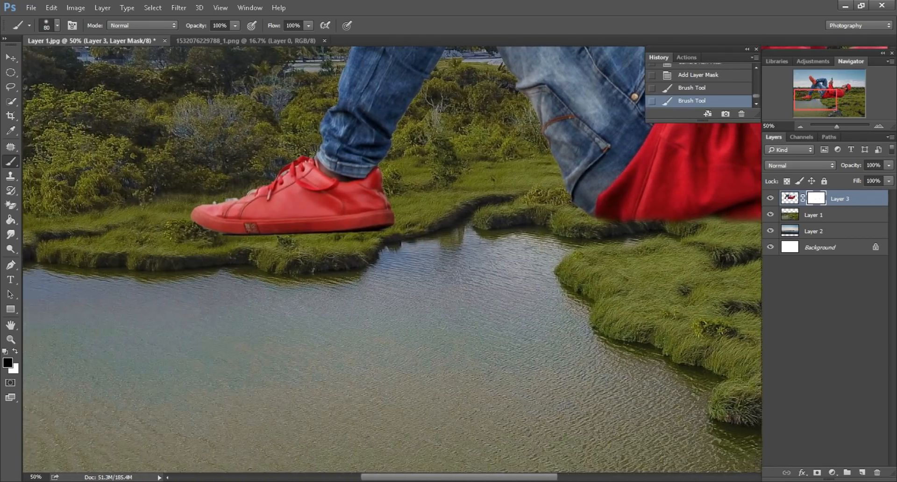
pyautogui.hotkey('ctrl', '+')
pyautogui.hotkey('ctrl', '+')
pyautogui.press('[')
pyautogui.moveTo(513, 219); pyautogui.dragTo(226, 228)
pyautogui.hscroll(-1, 224, 226)
pyautogui.press('[')
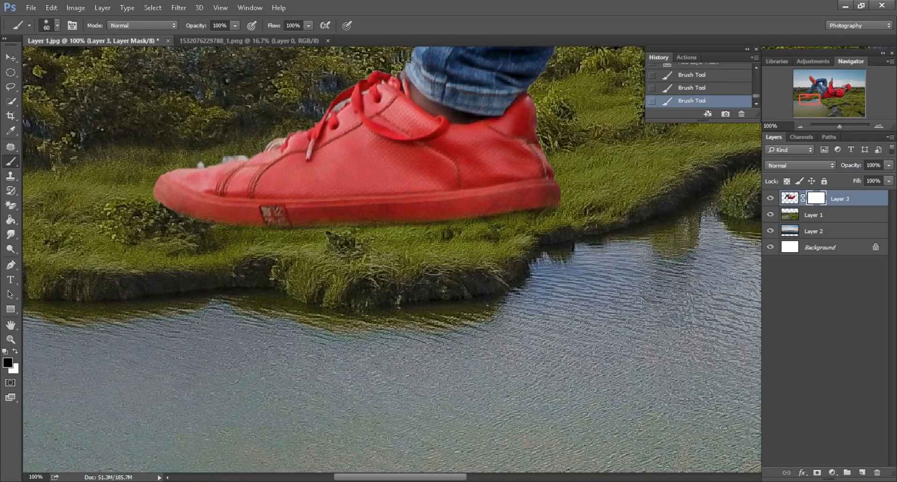
pyautogui.moveTo(504, 217)
pyautogui.mouseDown()
pyautogui.moveTo(554, 205)
pyautogui.moveTo(609, 214)
pyautogui.mouseUp()
# Mask out the white specks above the grounded shoe's toe with a hard 25 px brush.
pyautogui.press('[')
pyautogui.press('[')
pyautogui.press('[')
pyautogui.rightClick(273, 121)
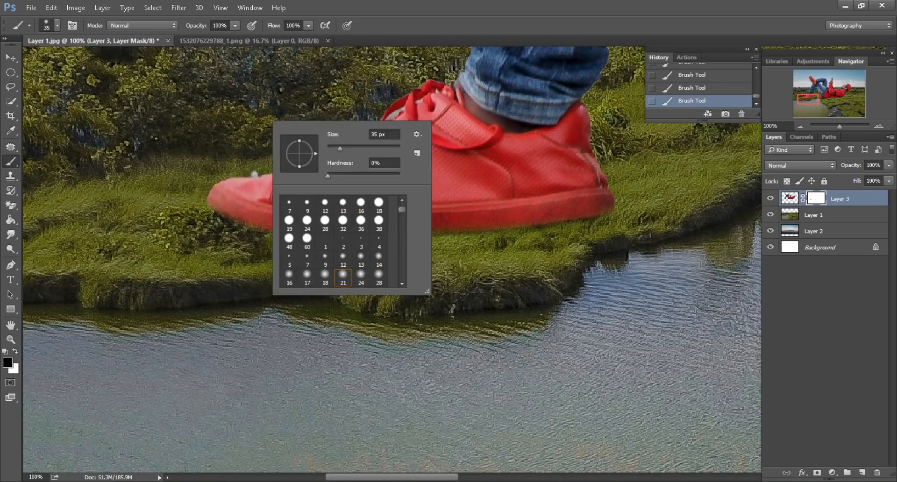
pyautogui.doubleClick(325, 220)
pyautogui.moveTo(278, 168); pyautogui.dragTo(297, 167)
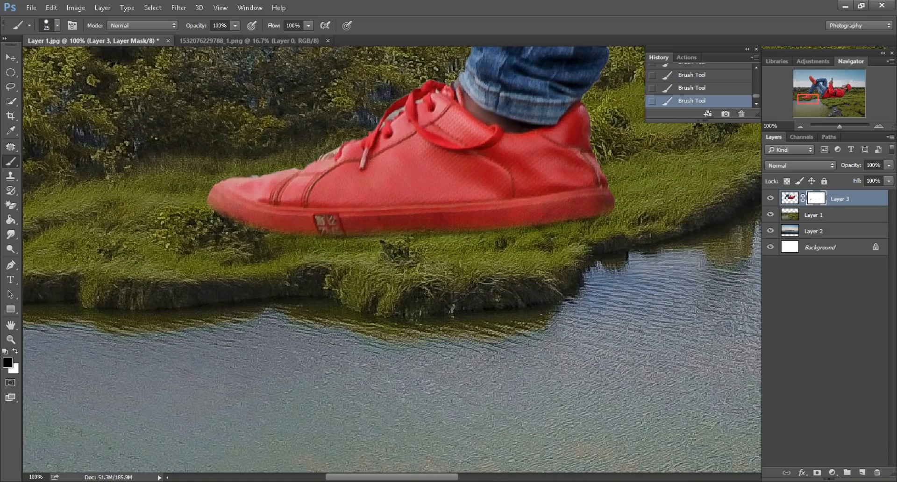
pyautogui.hotkey('ctrl', '-')
pyautogui.hotkey('ctrl', '-')
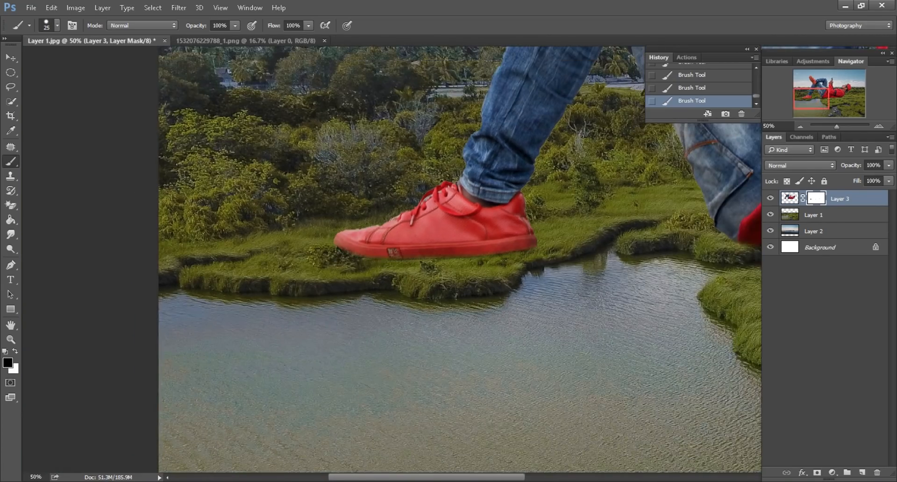
# Examine the cutout edges around the man's raised leg, hands, phone and head, and then the whole composite.
pyautogui.moveTo(460, 262); pyautogui.dragTo(324, 383)
pyautogui.moveTo(514, 140)
pyautogui.mouseDown()
pyautogui.moveTo(456, 276)
pyautogui.moveTo(259, 357)
pyautogui.moveTo(259, 401)
pyautogui.mouseUp()
pyautogui.press(']')
pyautogui.press(']')
pyautogui.press(']')
pyautogui.press(']')
pyautogui.press(']')
pyautogui.press(']')
pyautogui.press(']')
pyautogui.hotkey('ctrl', '+')
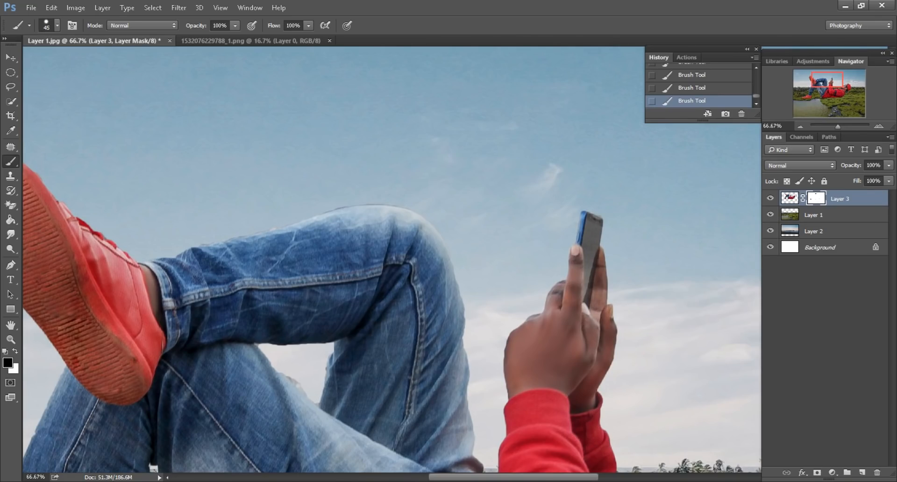
pyautogui.hotkey('ctrl', '-')
pyautogui.hotkey('ctrl', '-')
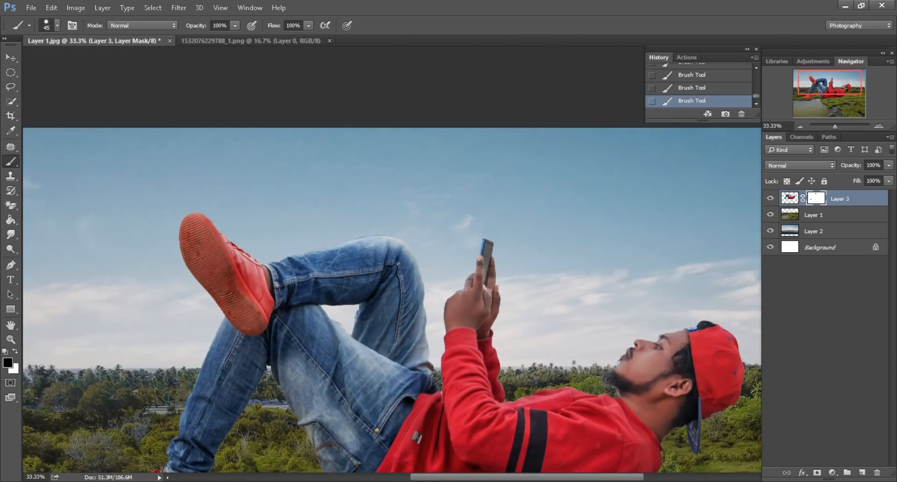
pyautogui.hotkey('ctrl', '+')
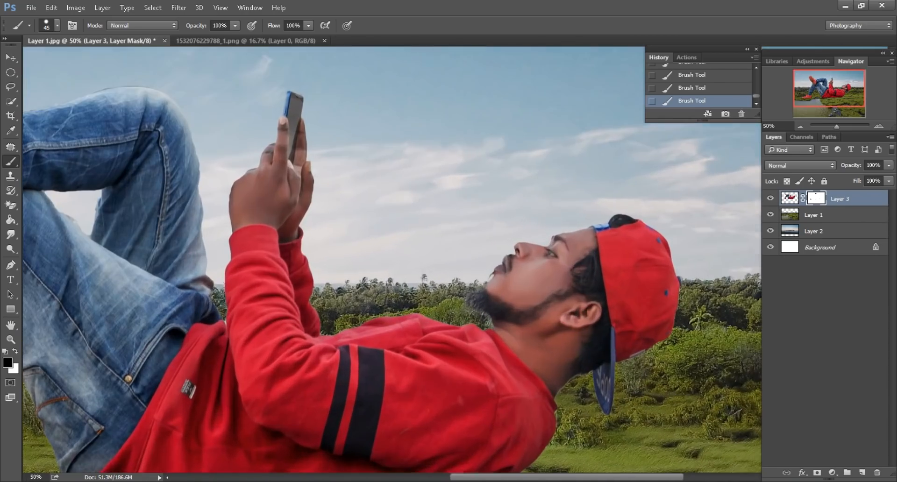
pyautogui.scroll(-2, 392, 259)
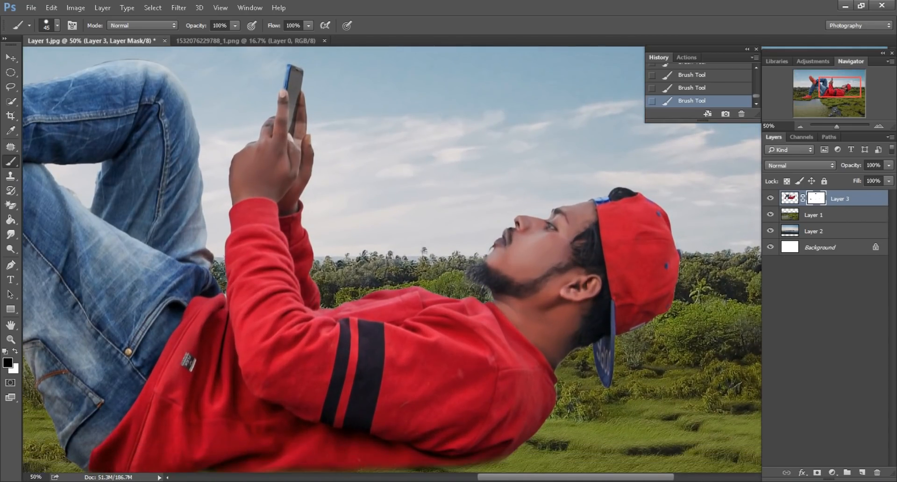
pyautogui.hotkey('ctrl', '0')
pyautogui.hotkey('ctrl', '-')
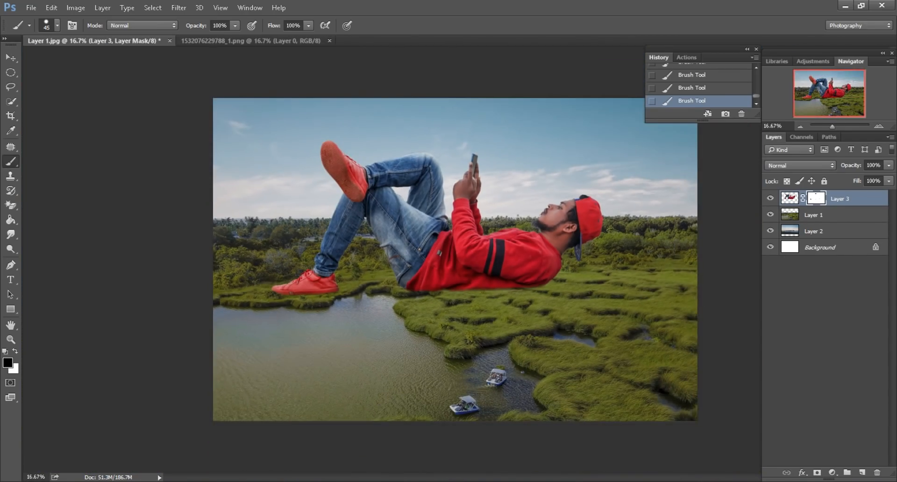
# Duplicate the man's masked layer and flip the copy vertically with Free Transform.
pyautogui.press('v')
pyautogui.moveTo(840, 199); pyautogui.dragTo(861, 472)
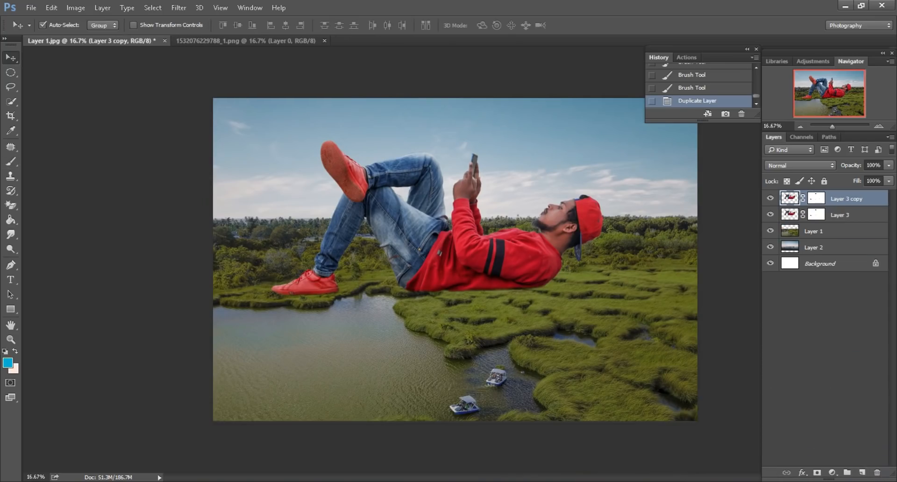
pyautogui.click(51, 7)
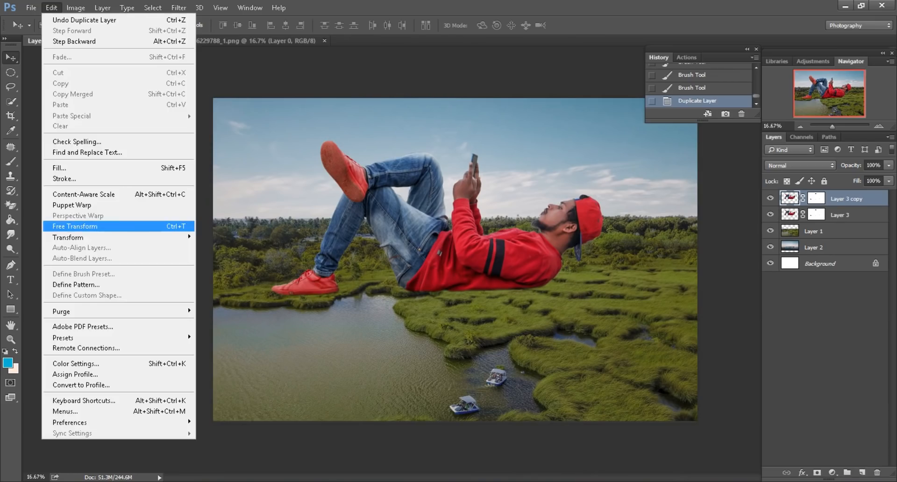
pyautogui.click(75, 226)
pyautogui.rightClick(508, 200)
pyautogui.click(561, 380)
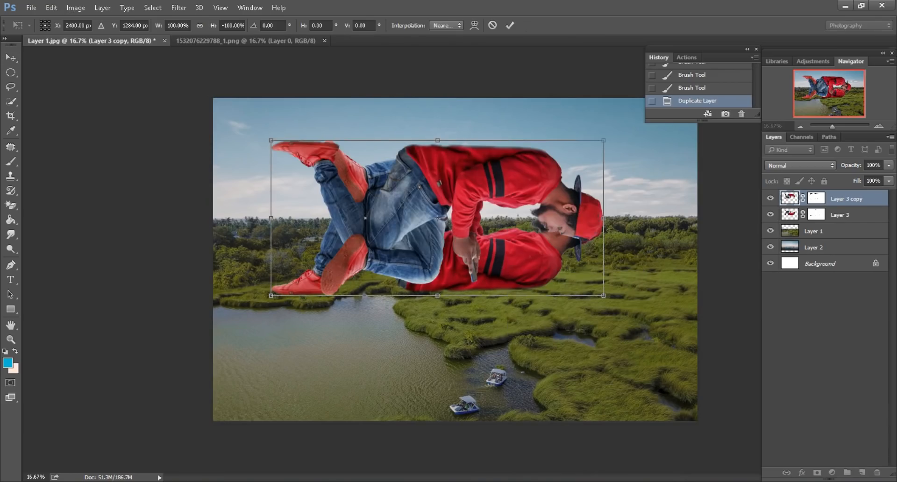
# Move the flipped copy below the man so that its shoe and back line up with his as a reflection.
pyautogui.hotkey('ctrl', '+')
pyautogui.moveTo(513, 187); pyautogui.dragTo(525, 387)
pyautogui.scroll(-3, 427, 260)
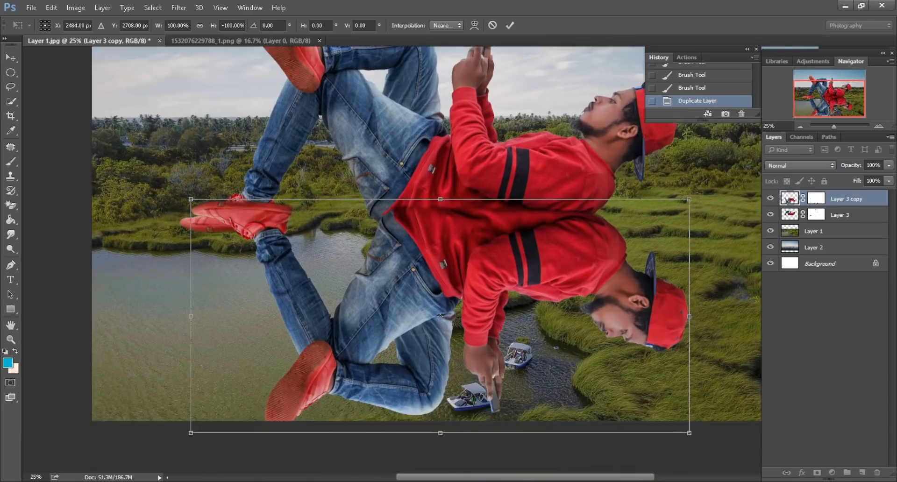
pyautogui.scroll(-2, 426, 259)
pyautogui.moveTo(402, 157); pyautogui.dragTo(394, 183)
pyautogui.scroll(-2, 427, 211)
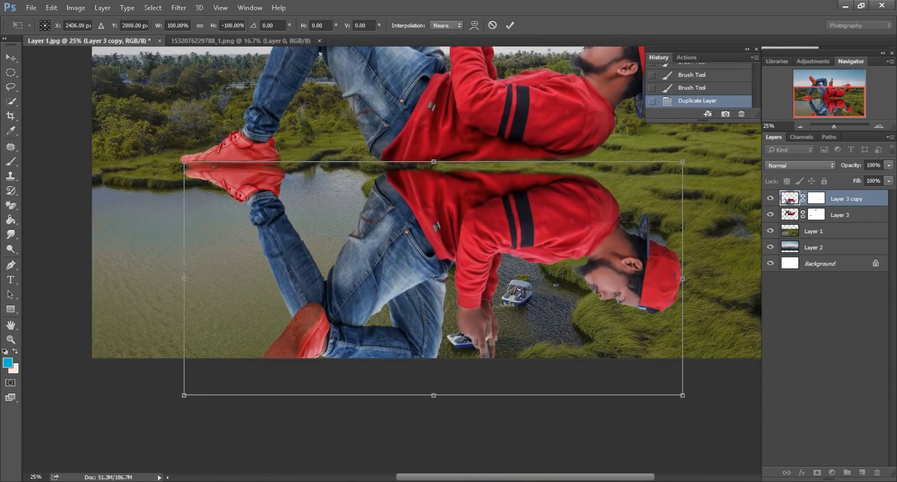
# Reduce the reflection's height to 72.42% with a 2.46° horizontal skew, apply the transform, and set the layer's fill to 26%.
pyautogui.moveTo(433, 404); pyautogui.dragTo(440, 340)
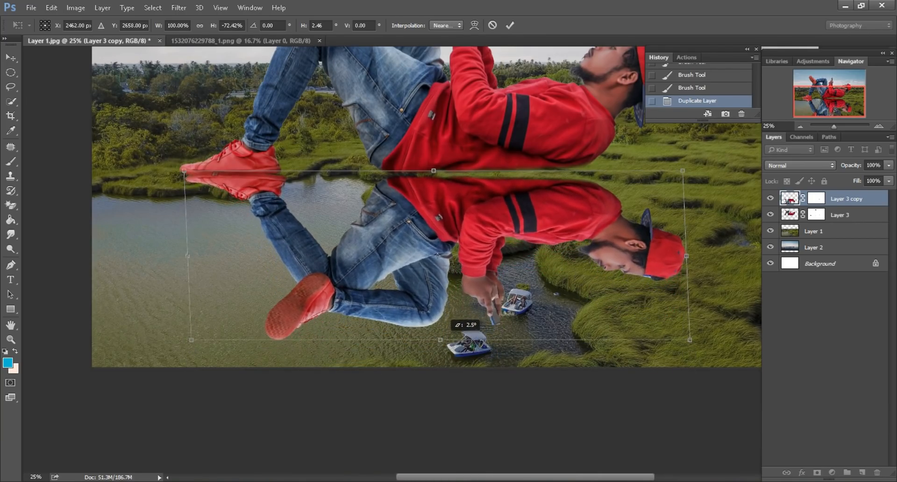
pyautogui.scroll(5, 440, 340)
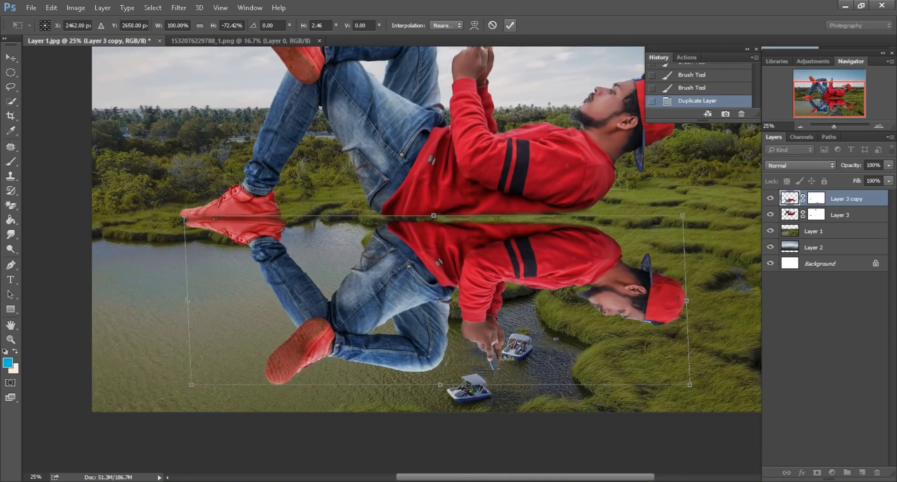
pyautogui.press('Return')
pyautogui.scroll(-4, 427, 229)
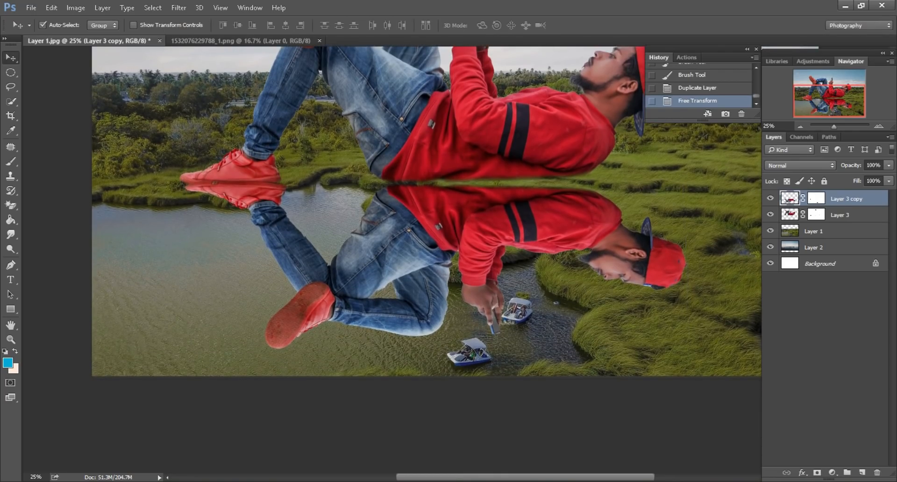
pyautogui.moveTo(855, 181); pyautogui.dragTo(812, 181)
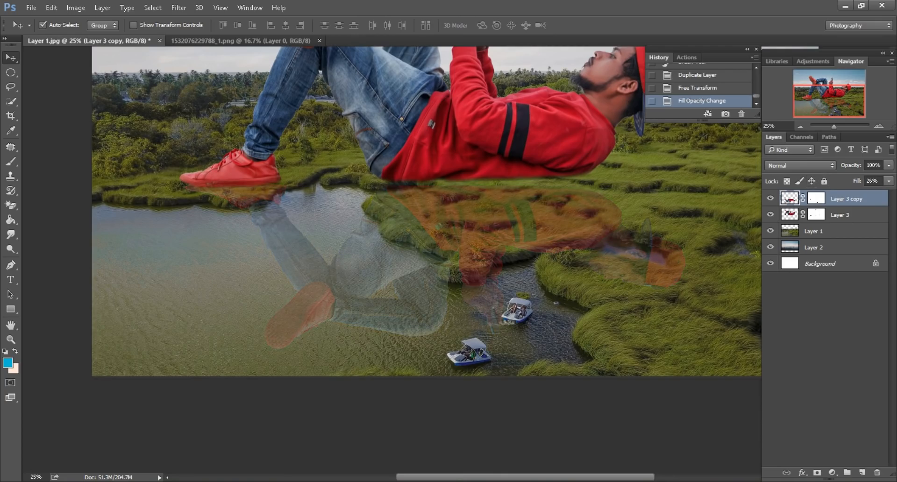
# Mask out the torso's reflection over the grass below the man, painting black on the reflection layer's mask with a 175 px brush.
pyautogui.hscroll(3, 392, 211)
pyautogui.click(10, 162)
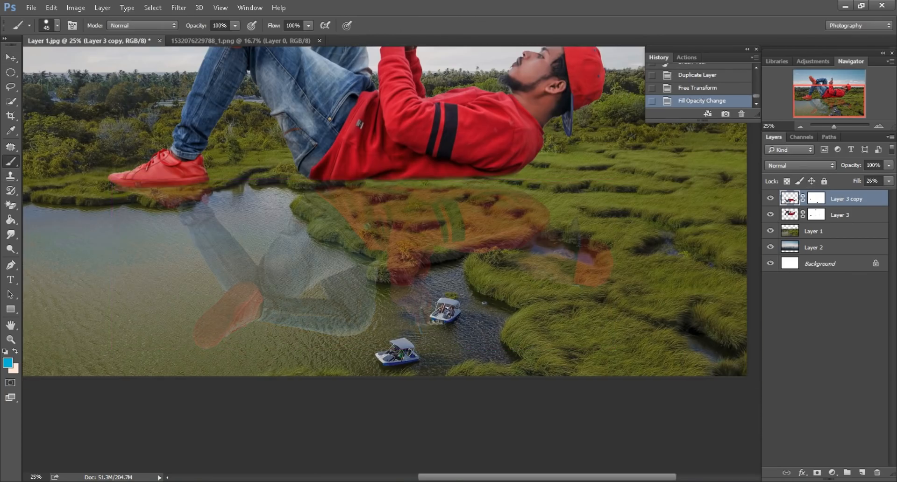
pyautogui.scroll(1, 431, 244)
pyautogui.click(815, 199)
pyautogui.rightClick(474, 188)
pyautogui.doubleClick(526, 345)
pyautogui.scroll(1, 445, 248)
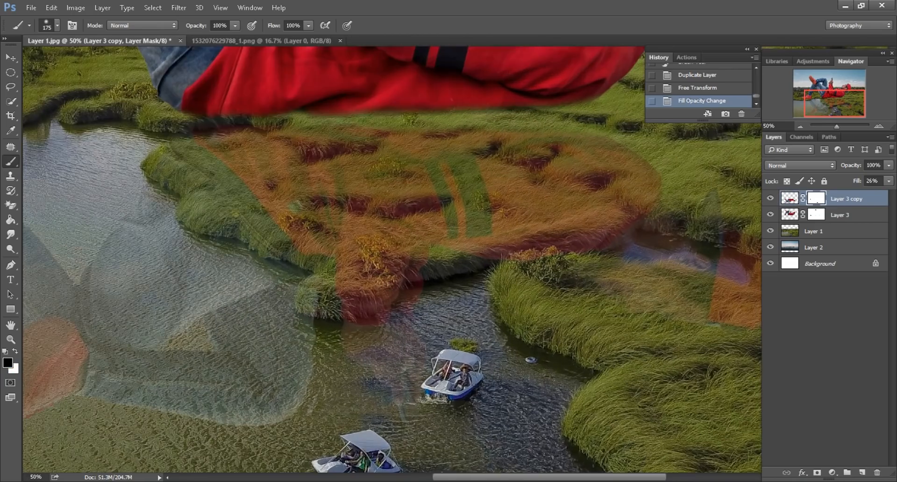
pyautogui.scroll(1, 445, 249)
pyautogui.moveTo(446, 165)
pyautogui.mouseDown()
pyautogui.moveTo(592, 170)
pyautogui.moveTo(624, 184)
pyautogui.moveTo(595, 221)
pyautogui.moveTo(537, 261)
pyautogui.moveTo(460, 234)
pyautogui.moveTo(551, 214)
pyautogui.mouseUp()
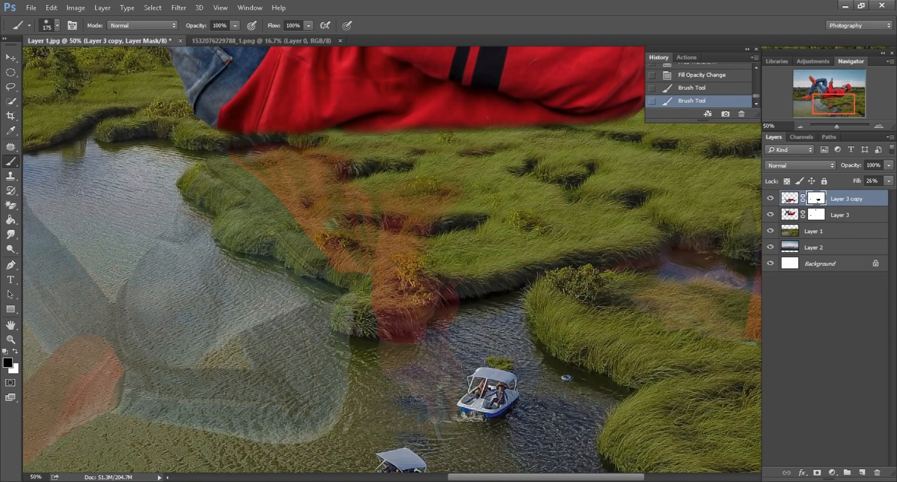
# Mask out the remaining red reflection down to the tip of the grass bank above the boats, finishing with a 100 px brush.
pyautogui.moveTo(447, 200)
pyautogui.mouseDown()
pyautogui.moveTo(388, 200)
pyautogui.moveTo(347, 229)
pyautogui.moveTo(299, 239)
pyautogui.moveTo(355, 268)
pyautogui.mouseUp()
pyautogui.press('[')
pyautogui.press('[')
pyautogui.press('[')
pyautogui.moveTo(344, 316); pyautogui.dragTo(403, 327)
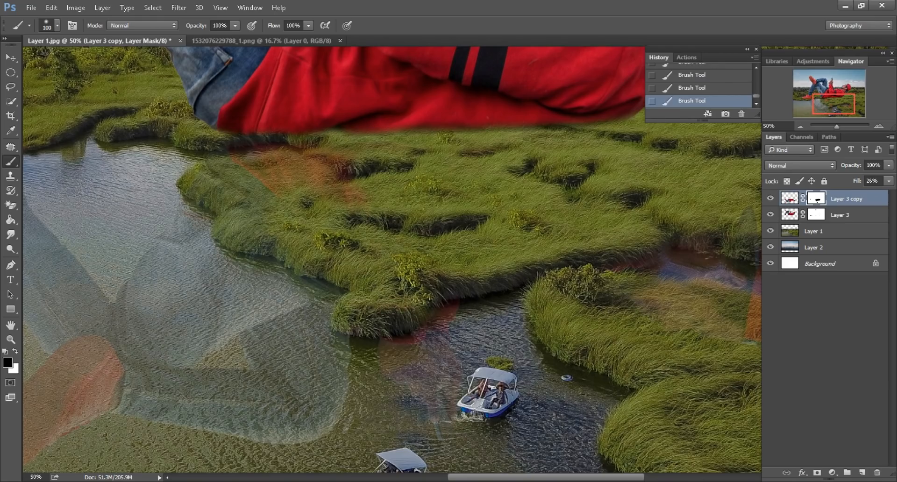
# Mask out the leftover reflection traces on the grass just below the man's hip with a 125 px brush.
pyautogui.scroll(2, 346, 214)
pyautogui.hscroll(-4, 346, 214)
pyautogui.press(']')
pyautogui.moveTo(345, 214)
pyautogui.mouseDown()
pyautogui.moveTo(411, 187)
pyautogui.moveTo(299, 216)
pyautogui.mouseUp()
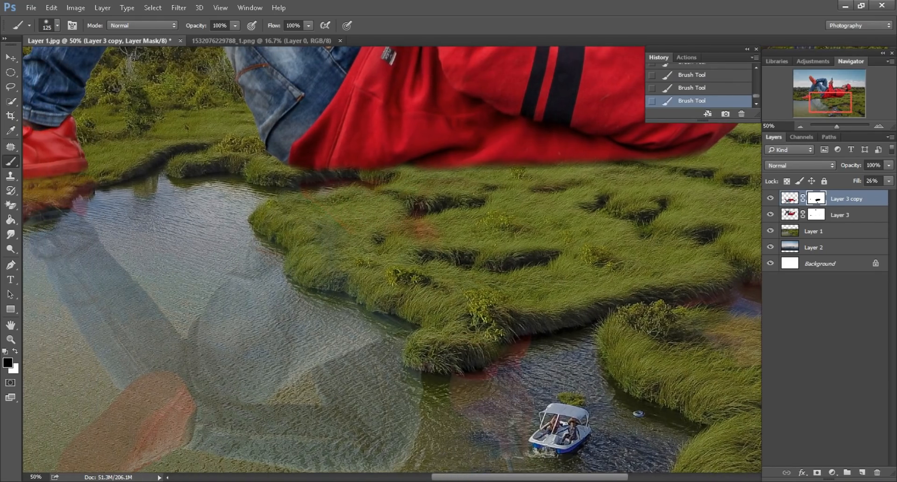
pyautogui.moveTo(403, 224); pyautogui.dragTo(427, 236)
pyautogui.click(330, 236)
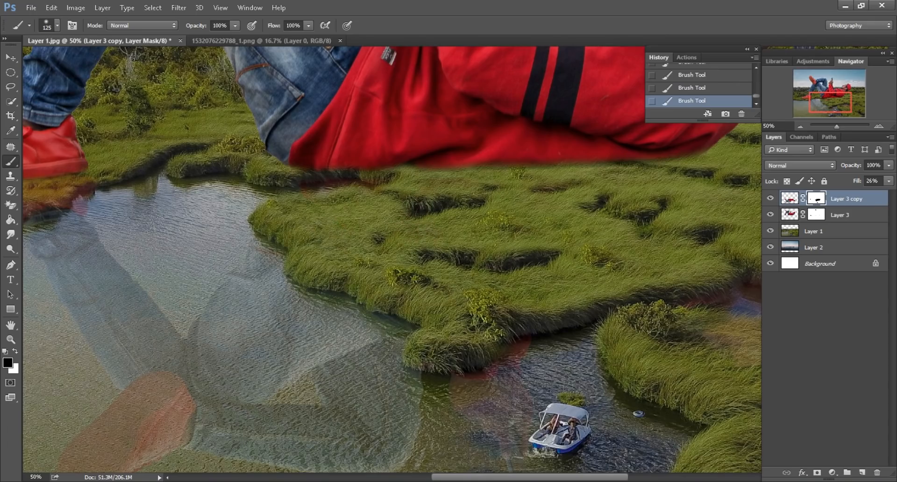
# Mask out the shoe's reflection on the grassy bank beneath the planted red shoe, finishing with a 90 px brush.
pyautogui.moveTo(180, 271); pyautogui.dragTo(431, 268)
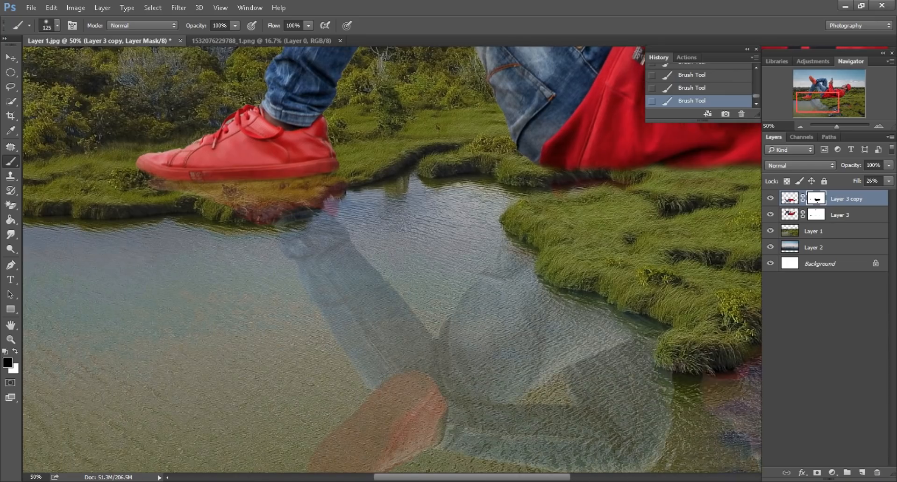
pyautogui.moveTo(249, 208); pyautogui.dragTo(268, 210)
pyautogui.moveTo(215, 189); pyautogui.dragTo(152, 184)
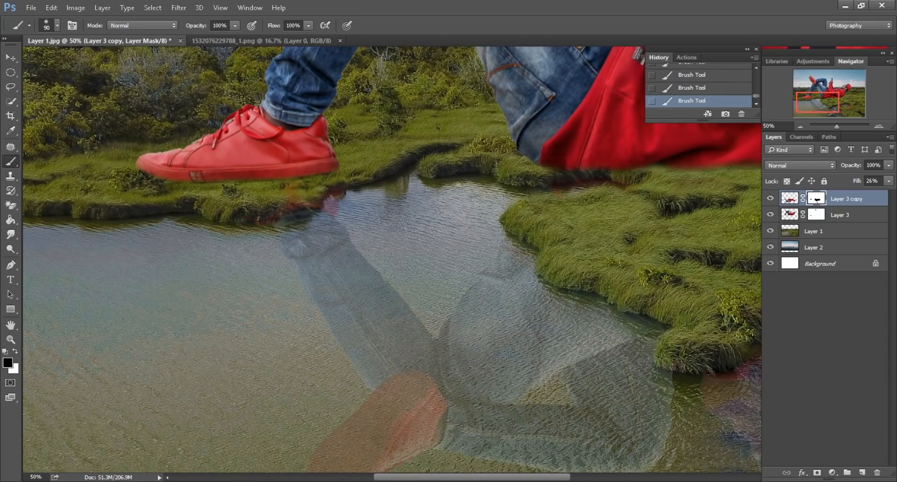
# Mask out the head and cap reflection on the grass around the small pond, leaving it only in the water.
pyautogui.scroll(-2, 458, 283)
pyautogui.moveTo(458, 284); pyautogui.dragTo(271, 284)
pyautogui.moveTo(604, 302)
pyautogui.mouseDown()
pyautogui.moveTo(527, 293)
pyautogui.moveTo(468, 242)
pyautogui.mouseUp()
pyautogui.scroll(2, 468, 242)
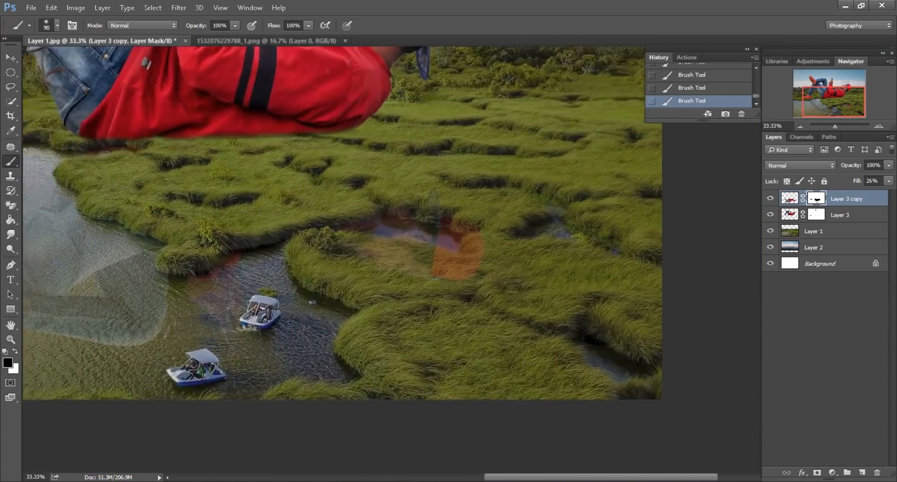
pyautogui.press(']')
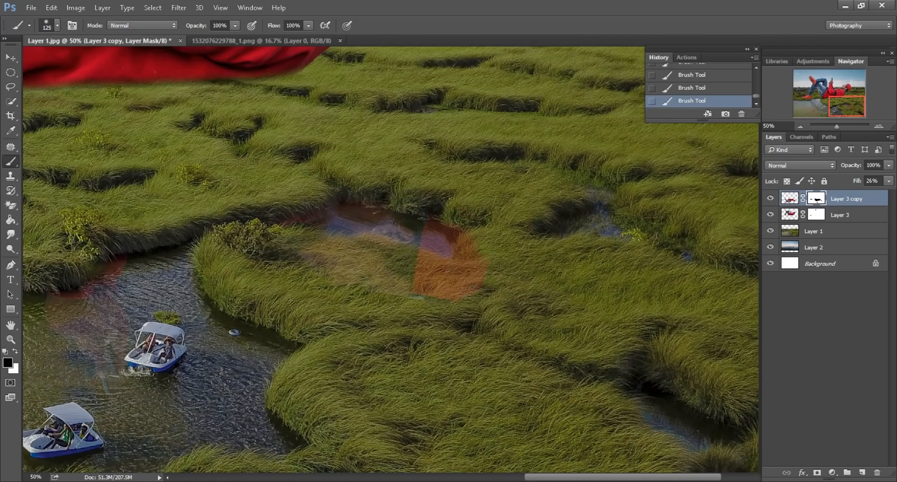
pyautogui.moveTo(403, 267)
pyautogui.mouseDown()
pyautogui.moveTo(378, 286)
pyautogui.moveTo(305, 251)
pyautogui.mouseUp()
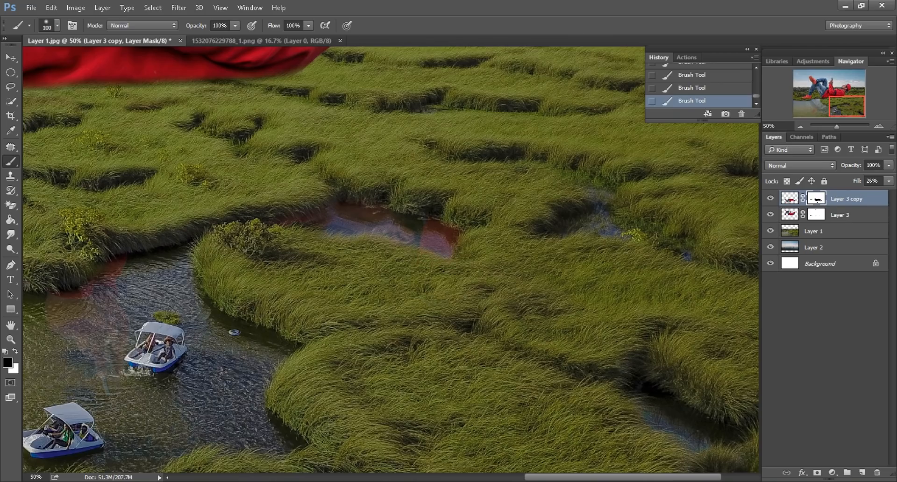
# Set the reflection layer's fill to 37%.
pyautogui.hscroll(-1, 391, 259)
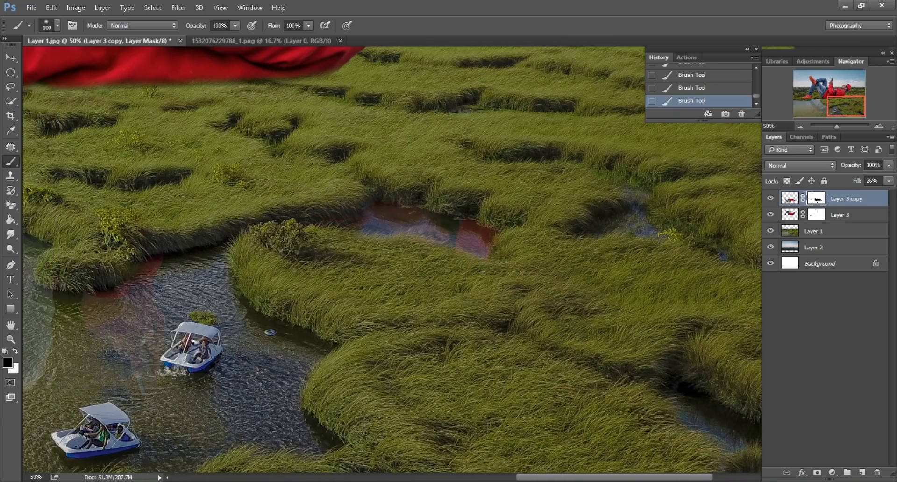
pyautogui.hotkey('ctrl', '-')
pyautogui.hotkey('ctrl', '-')
pyautogui.hotkey('ctrl', '-')
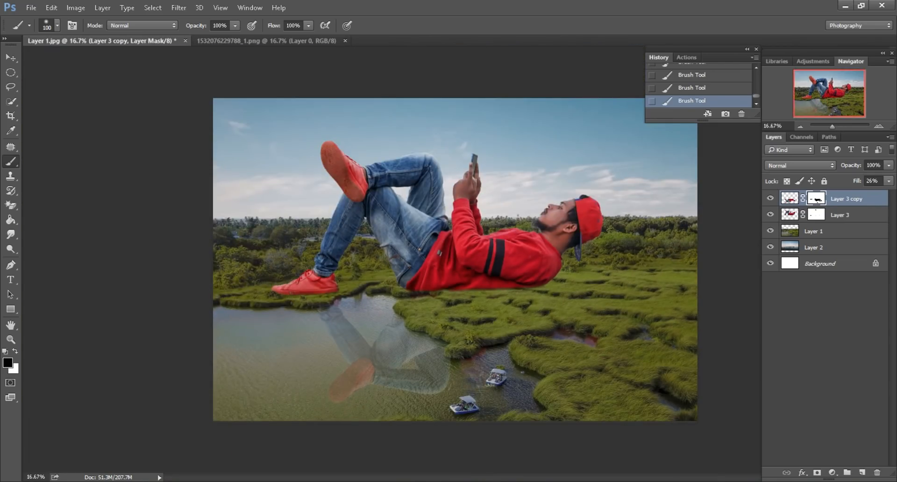
pyautogui.moveTo(856, 181); pyautogui.dragTo(861, 181)
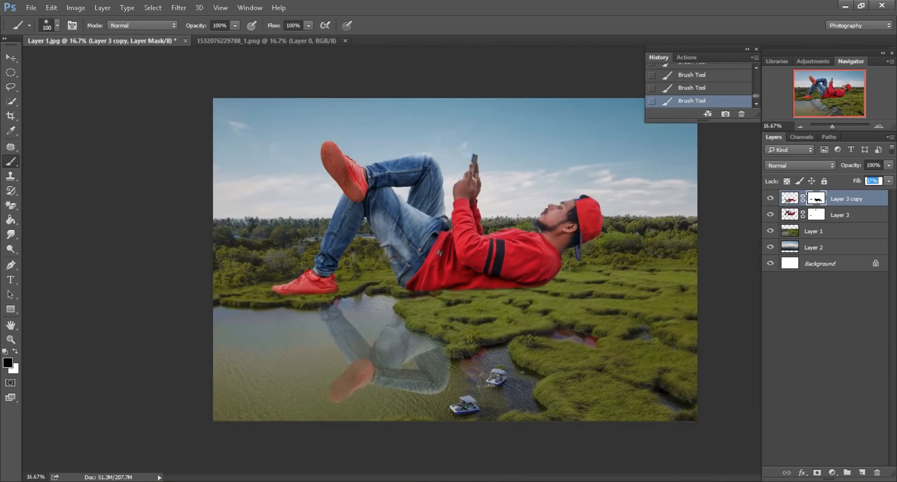
pyautogui.hotkey('ctrl', '-')
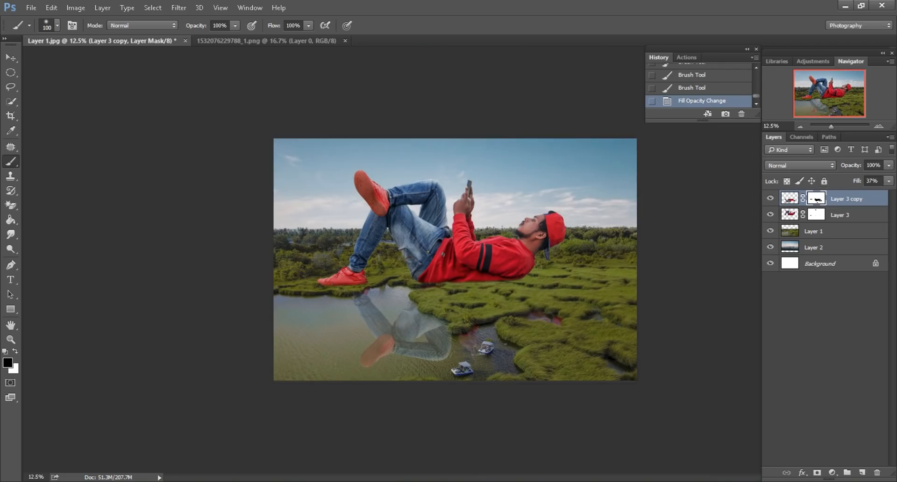
# Fade the red reflection in the small pond by painting on the mask with a 400 px brush at 72% opacity.
pyautogui.hotkey('ctrl', '+')
pyautogui.hotkey('ctrl', '+')
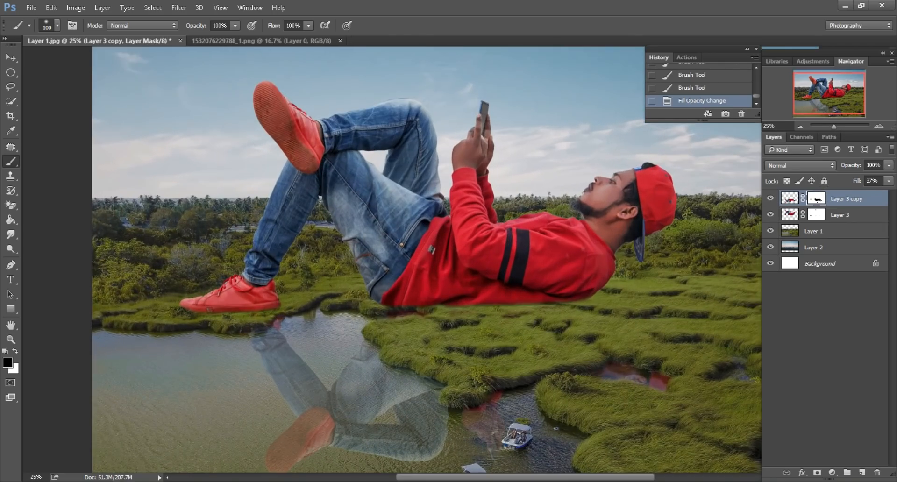
pyautogui.moveTo(391, 259); pyautogui.dragTo(249, 167)
pyautogui.hotkey('ctrl', '+')
pyautogui.press('8')
pyautogui.press('2')
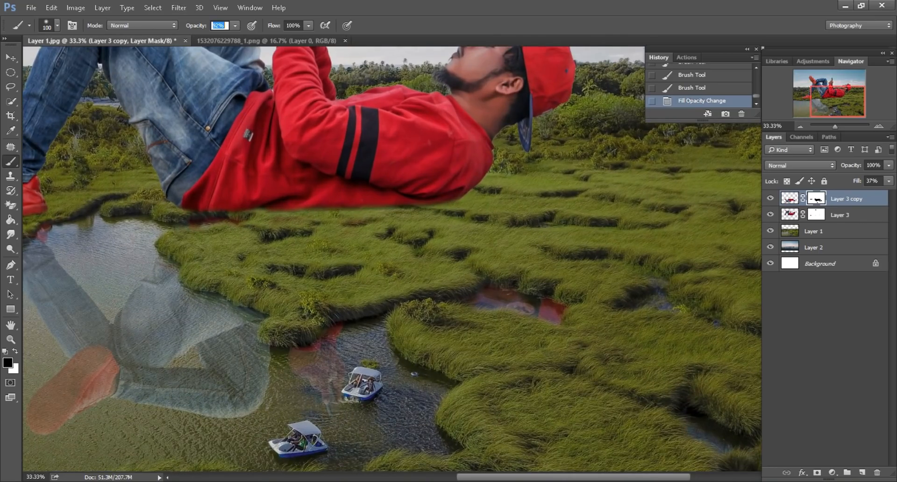
pyautogui.press(']')
pyautogui.moveTo(473, 292); pyautogui.dragTo(513, 301)
pyautogui.hotkey('ctrl', '-')
pyautogui.hotkey('ctrl', '-')
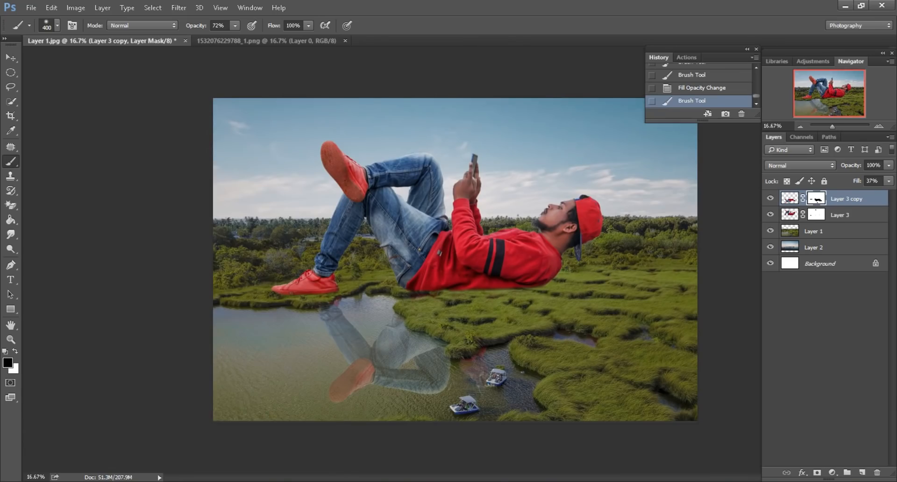
# Add a new empty layer directly above Layer 1, beneath the man, for a contact shadow.
pyautogui.hotkey('ctrl', '-')
pyautogui.hotkey('ctrl', '+')
pyautogui.press('v')
pyautogui.hotkey('ctrl', '+')
pyautogui.hotkey('ctrl', '+')
pyautogui.moveTo(392, 262); pyautogui.dragTo(374, 227)
pyautogui.click(822, 231)
pyautogui.click(862, 473)
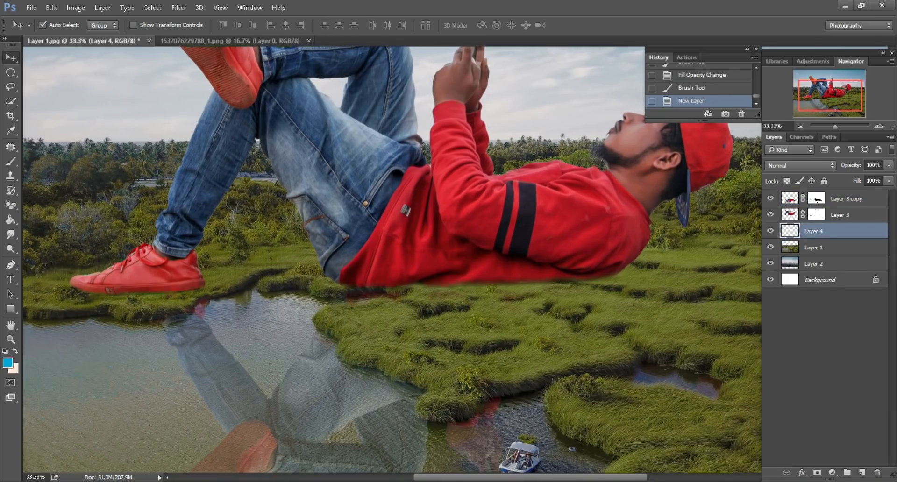
# Draw a long, thin elliptical selection along the underside of the man's back and set the foreground colour to black.
pyautogui.click(10, 87)
pyautogui.click(10, 72)
pyautogui.scroll(-2, 392, 259)
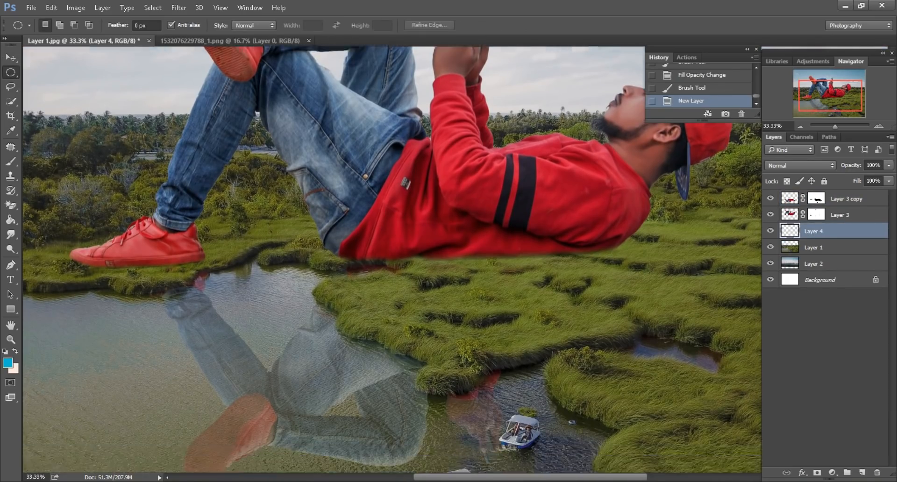
pyautogui.hscroll(3, 392, 260)
pyautogui.moveTo(245, 224); pyautogui.dragTo(644, 223)
pyautogui.scroll(1, 645, 223)
pyautogui.hotkey('ctrl', '+')
pyautogui.click(15, 351)
pyautogui.click(8, 362)
pyautogui.click(31, 309)
pyautogui.press('Return')
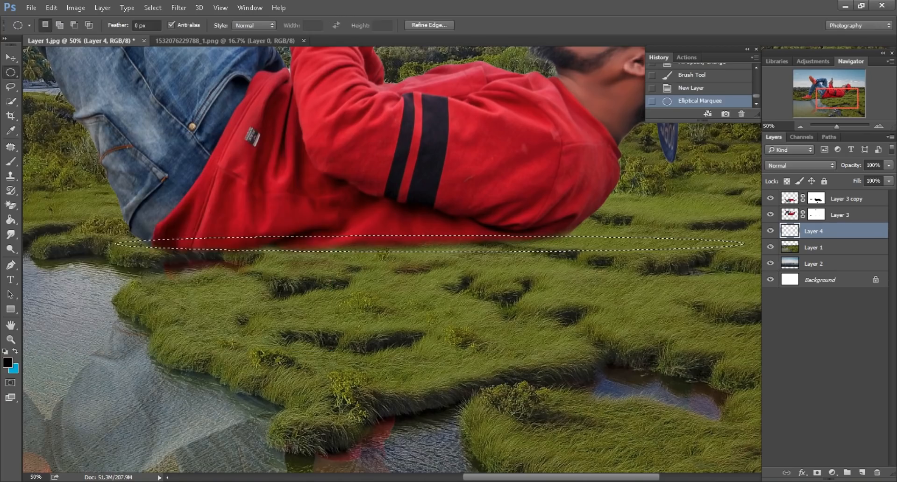
# Paint the elliptical selection black with the brush at 100% opacity and remove the selection.
pyautogui.press('b')
pyautogui.press('3')
pyautogui.press('5')
pyautogui.moveTo(219, 25); pyautogui.dragTo(252, 28)
pyautogui.moveTo(513, 271)
pyautogui.mouseDown()
pyautogui.moveTo(141, 268)
pyautogui.moveTo(715, 257)
pyautogui.mouseUp()
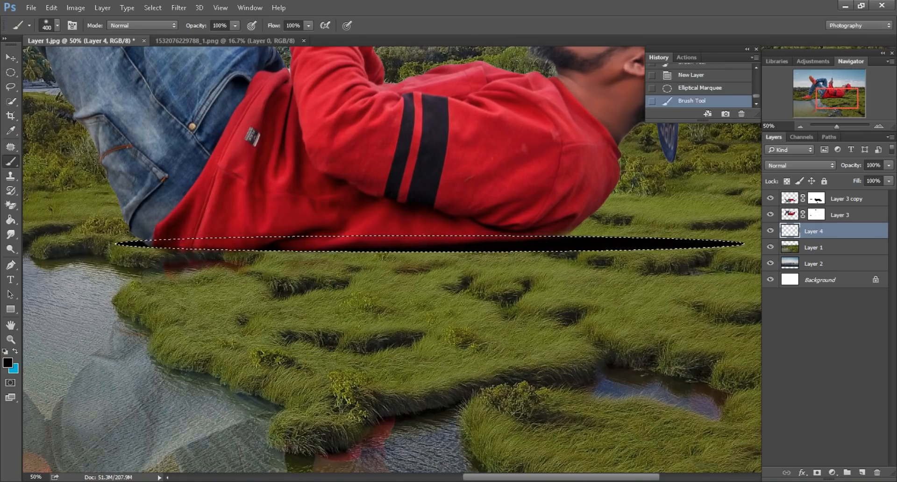
pyautogui.press('l')
pyautogui.hotkey('ctrl', 'd')
# Apply a Motion Blur to the black ellipse with an angle of 0° and a distance of 204 pixels.
pyautogui.click(178, 8)
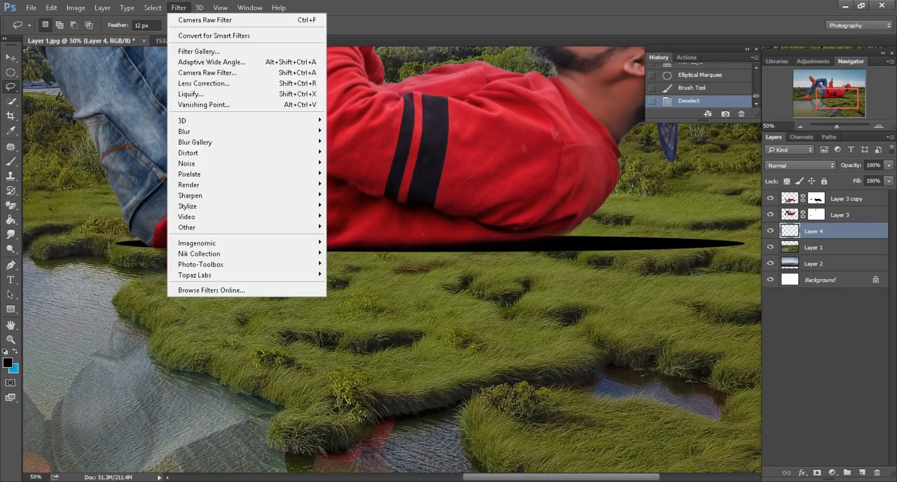
pyautogui.moveTo(196, 131)
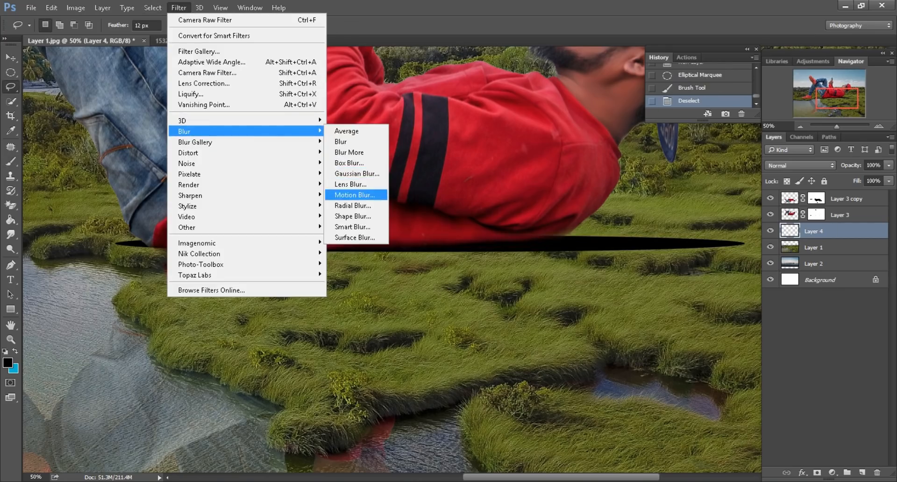
pyautogui.click(354, 195)
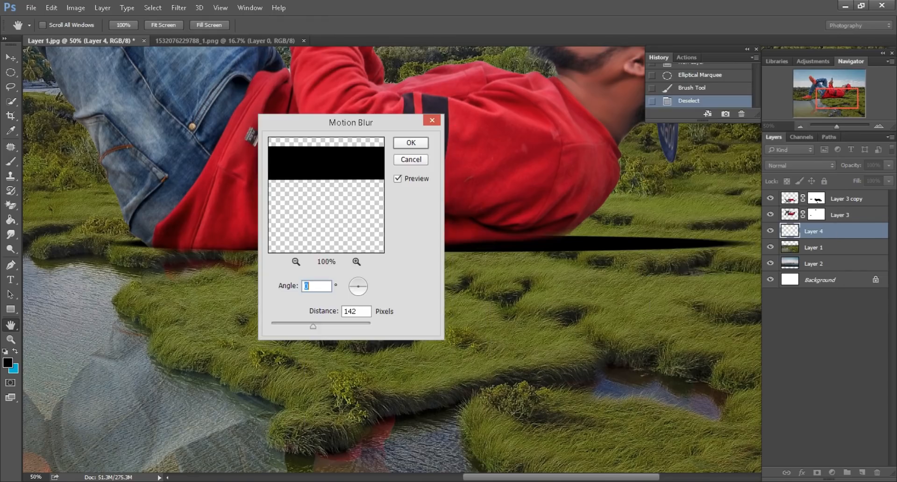
pyautogui.moveTo(313, 326); pyautogui.dragTo(323, 326)
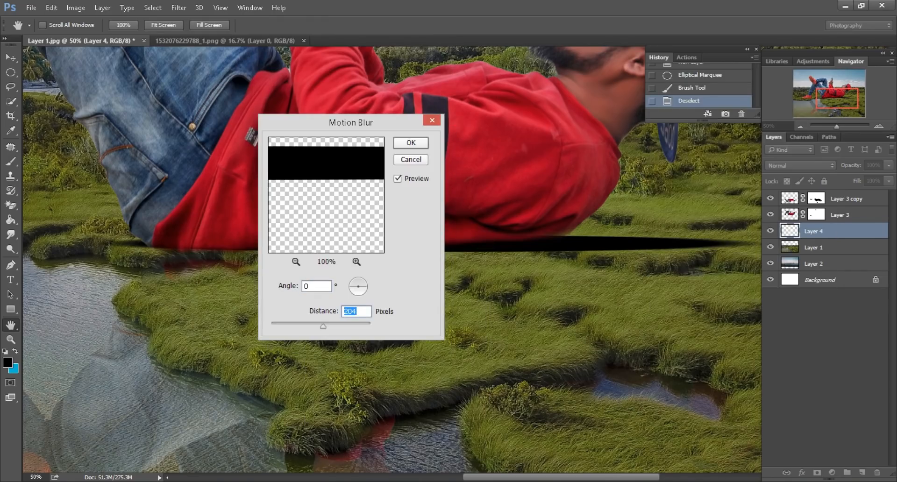
pyautogui.click(411, 142)
# Soften the shadow with a Gaussian Blur of 19.6 pixels radius.
pyautogui.click(179, 7)
pyautogui.moveTo(184, 131)
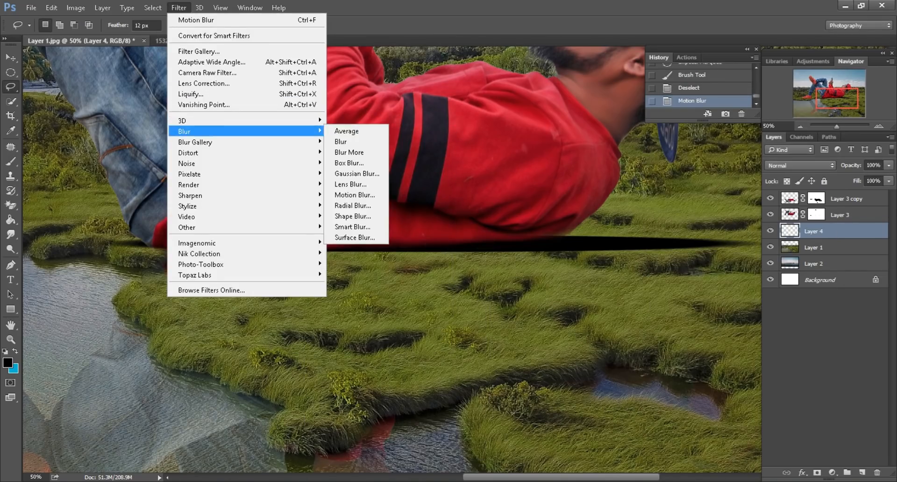
pyautogui.click(357, 173)
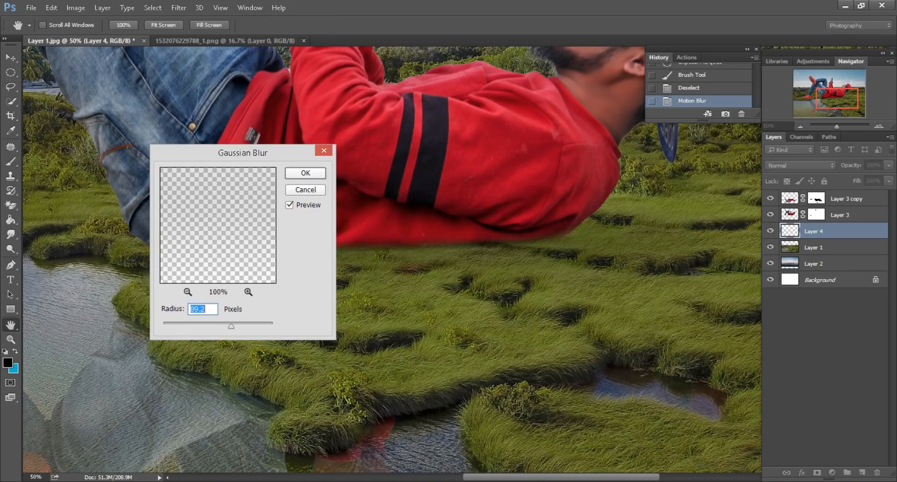
pyautogui.moveTo(230, 326)
pyautogui.mouseDown()
pyautogui.moveTo(192, 326)
pyautogui.moveTo(227, 326)
pyautogui.moveTo(211, 326)
pyautogui.mouseUp()
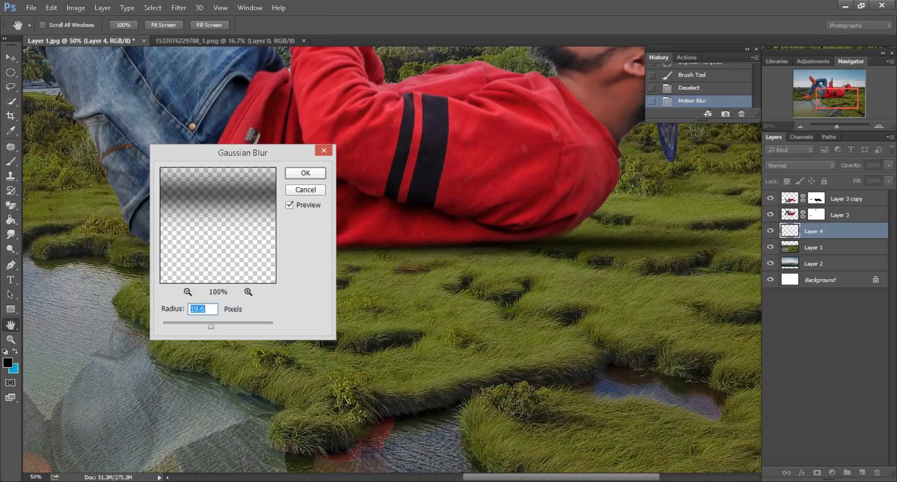
pyautogui.press('Return')
# Move the blurred shadow into place on the grass beneath the man's back.
pyautogui.hotkey('ctrl', '-')
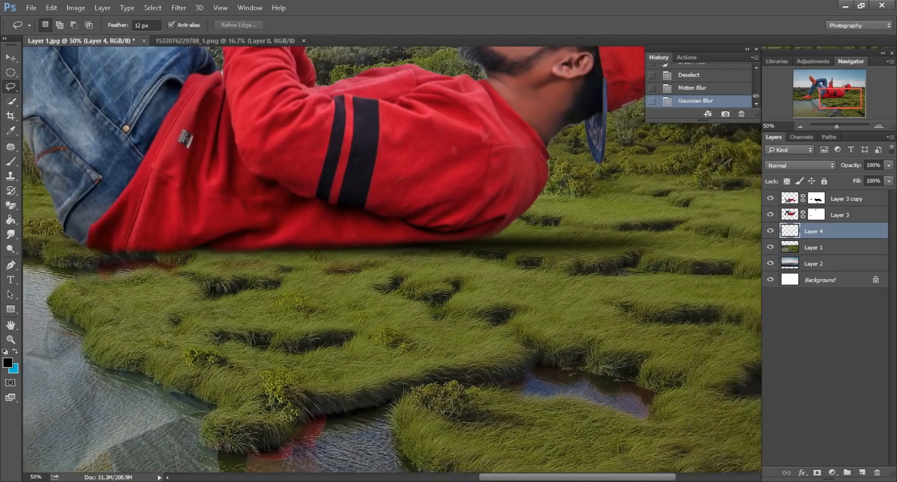
pyautogui.scroll(-1, 392, 252)
pyautogui.hotkey('ctrl', '+')
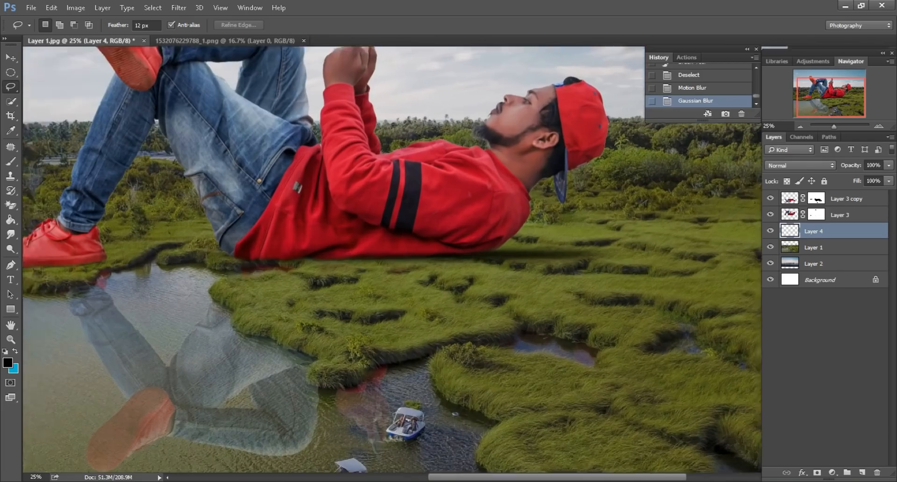
pyautogui.moveTo(534, 247); pyautogui.dragTo(537, 218)
pyautogui.hotkey('ctrl', '-')
pyautogui.hotkey('ctrl', '+')
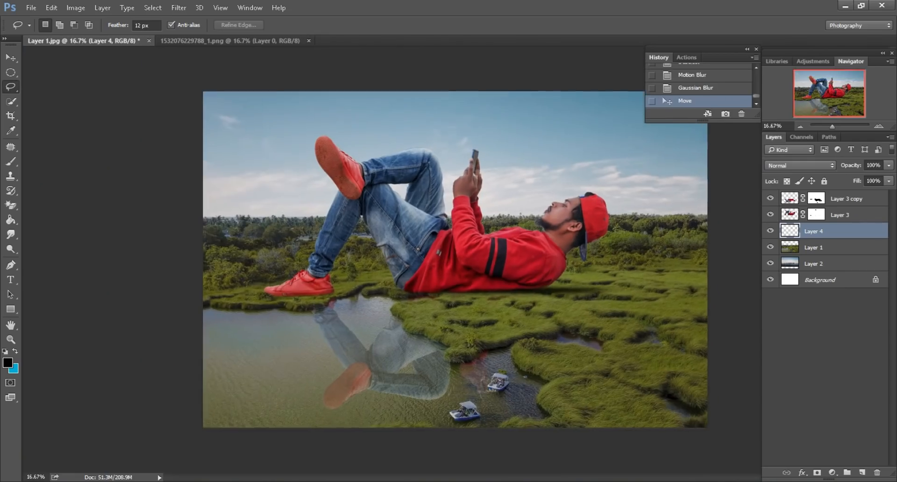
# Duplicate the man's masked layer, Layer 3.
pyautogui.moveTo(427, 259); pyautogui.dragTo(347, 223)
pyautogui.hscroll(1, 380, 256)
pyautogui.scroll(-1, 380, 256)
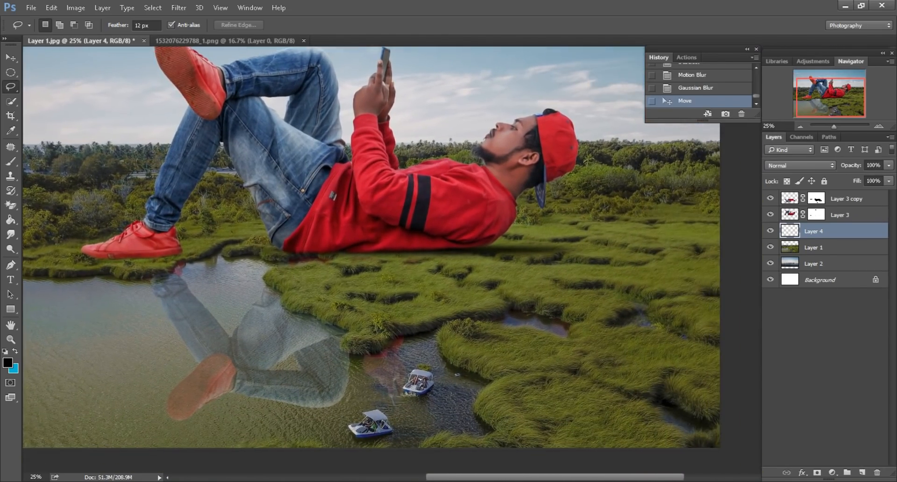
pyautogui.hscroll(1, 380, 256)
pyautogui.press('v')
pyautogui.moveTo(840, 215)
pyautogui.mouseDown()
pyautogui.moveTo(839, 459)
pyautogui.moveTo(862, 473)
pyautogui.mouseUp()
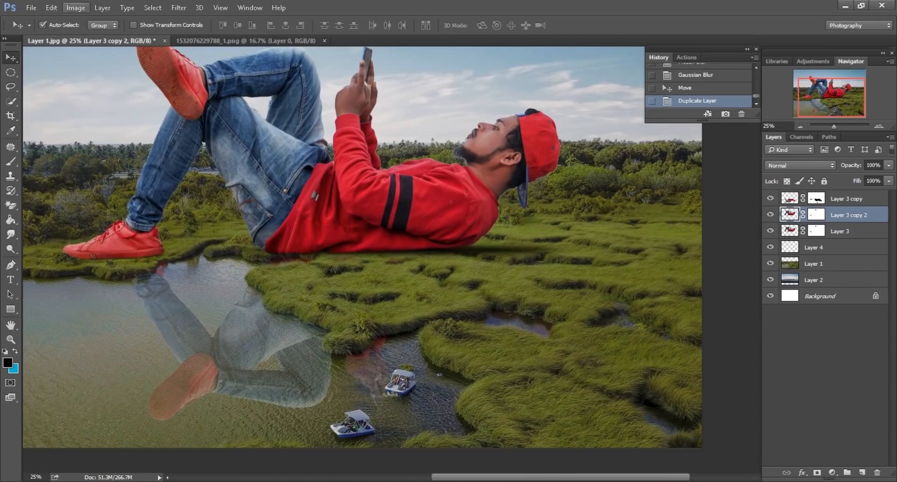
# Turn the duplicated man layer solid black by setting its Hue/Saturation lightness to -100.
pyautogui.click(76, 8)
pyautogui.moveTo(93, 36)
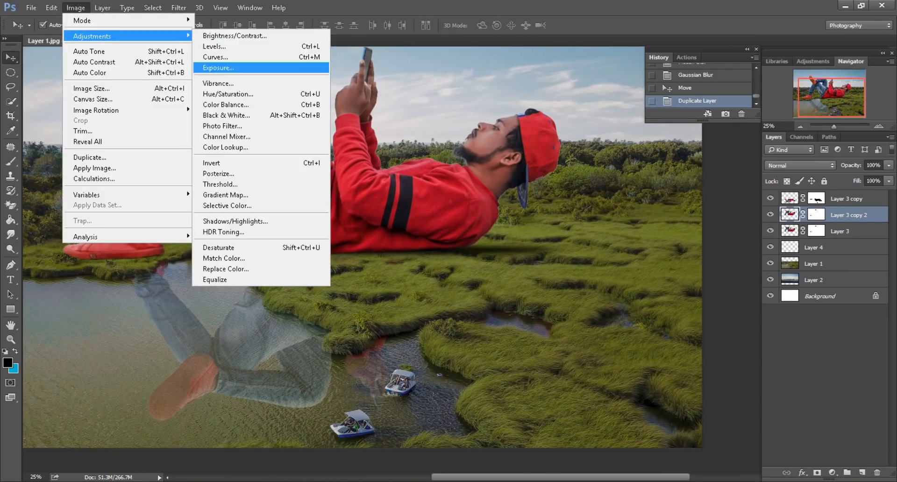
pyautogui.click(228, 94)
pyautogui.moveTo(124, 320); pyautogui.dragTo(69, 321)
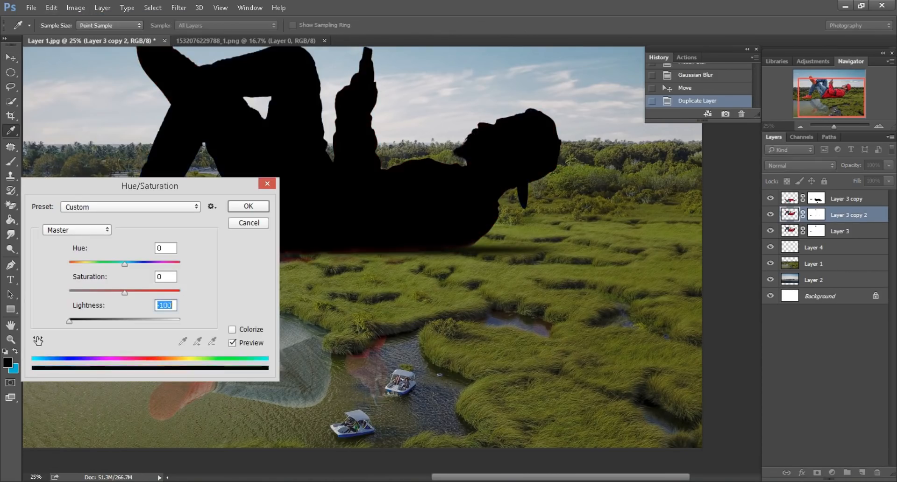
pyautogui.press('Return')
# Flip the black silhouette vertically and move it below the man so that it mirrors him as a shadow.
pyautogui.click(51, 7)
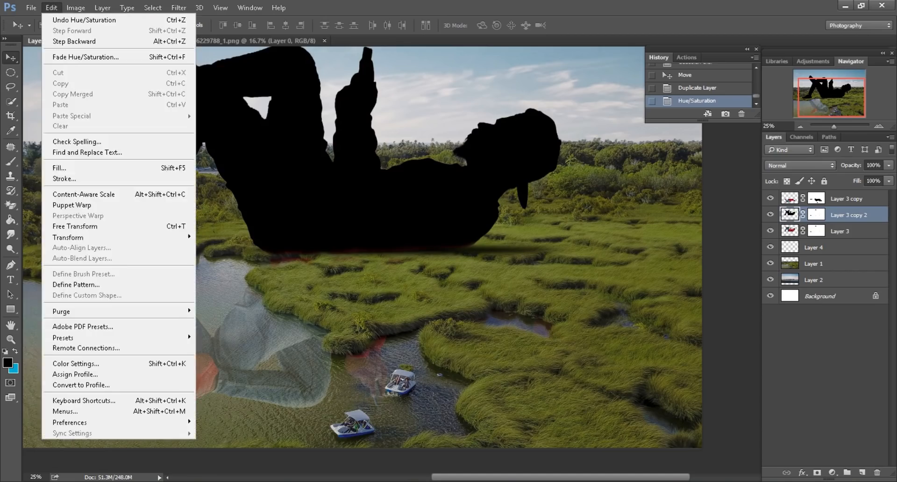
pyautogui.click(70, 226)
pyautogui.rightClick(396, 164)
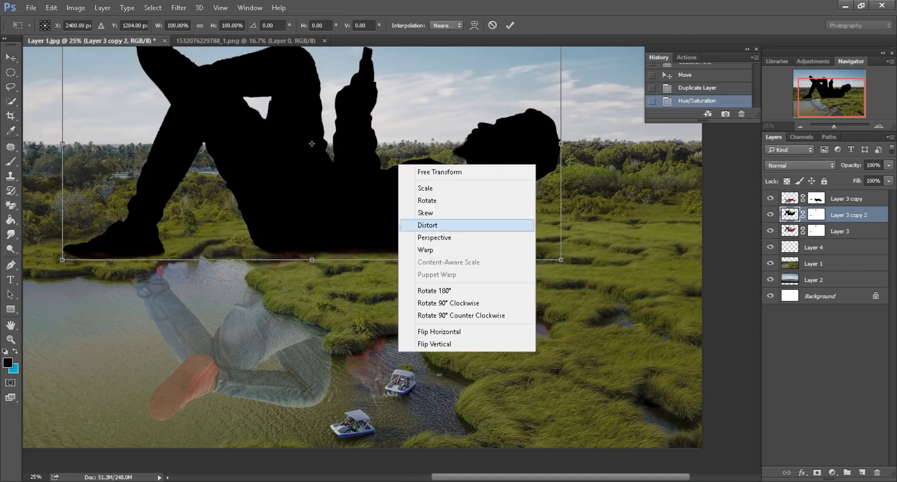
pyautogui.click(421, 342)
pyautogui.moveTo(312, 144); pyautogui.dragTo(320, 366)
pyautogui.moveTo(353, 295); pyautogui.dragTo(353, 290)
pyautogui.scroll(-5, 353, 290)
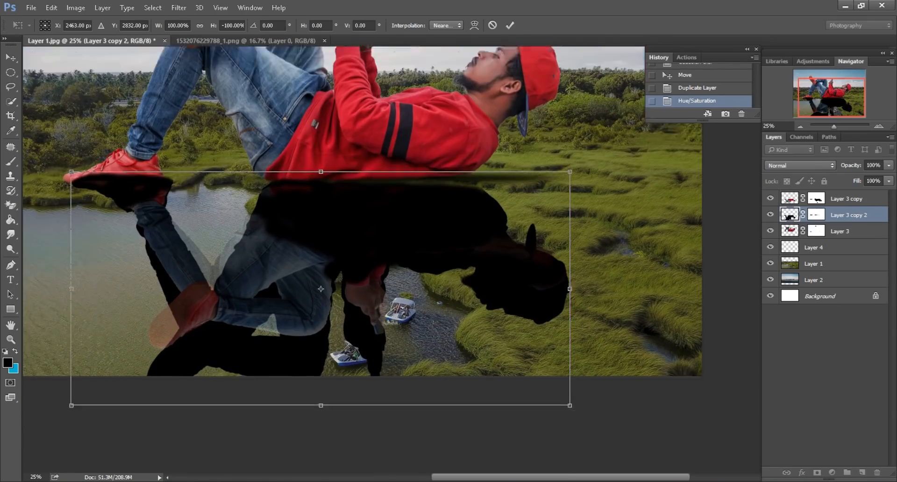
# Warp the flipped silhouette's upper edge to meet the man's back and shoe, and apply the transform.
pyautogui.rightClick(443, 203)
pyautogui.click(470, 288)
pyautogui.moveTo(403, 153); pyautogui.dragTo(398, 138)
pyautogui.hscroll(-3, 362, 202)
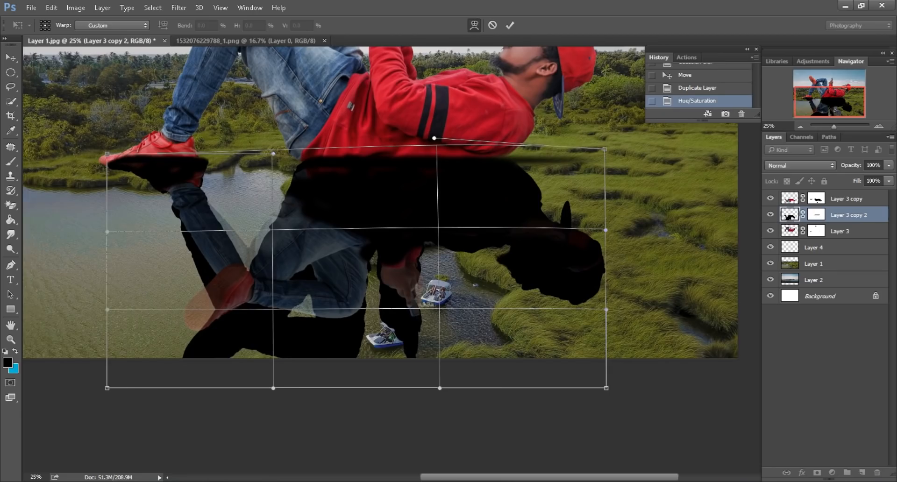
pyautogui.moveTo(107, 153); pyautogui.dragTo(98, 168)
pyautogui.press('Return')
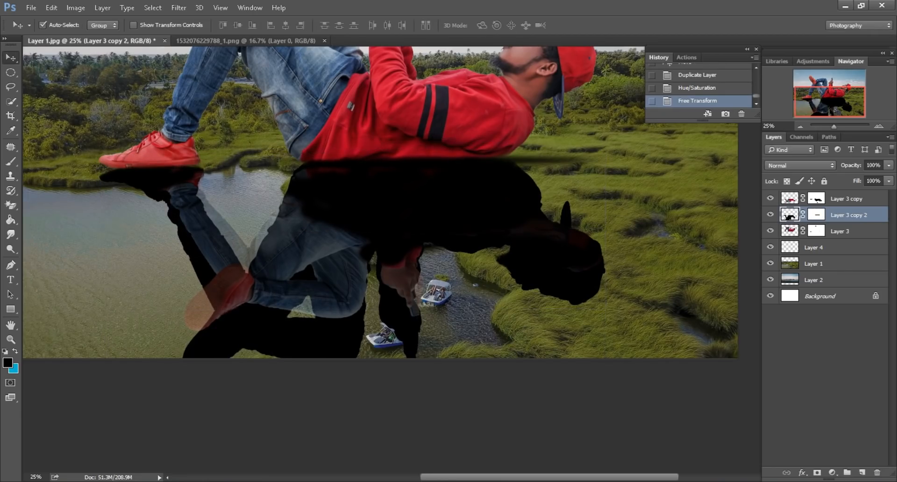
# Set the fill of the flipped silhouette layer to 53%.
pyautogui.scroll(1, 380, 226)
pyautogui.hotkey('ctrl', '+')
pyautogui.hotkey('ctrl', '+')
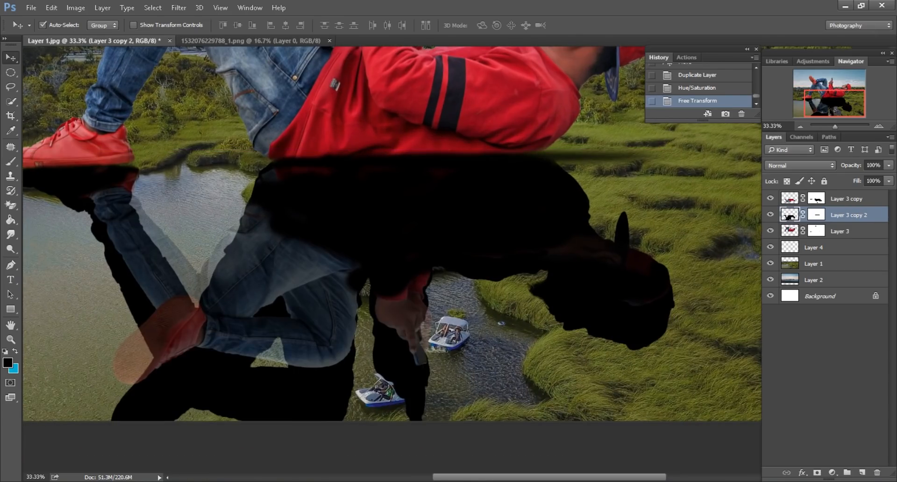
pyautogui.moveTo(845, 181); pyautogui.dragTo(825, 181)
pyautogui.hscroll(-3, 392, 234)
# Try to brush over the shadow around the lower boat directly on the silhouette layer.
pyautogui.press('b')
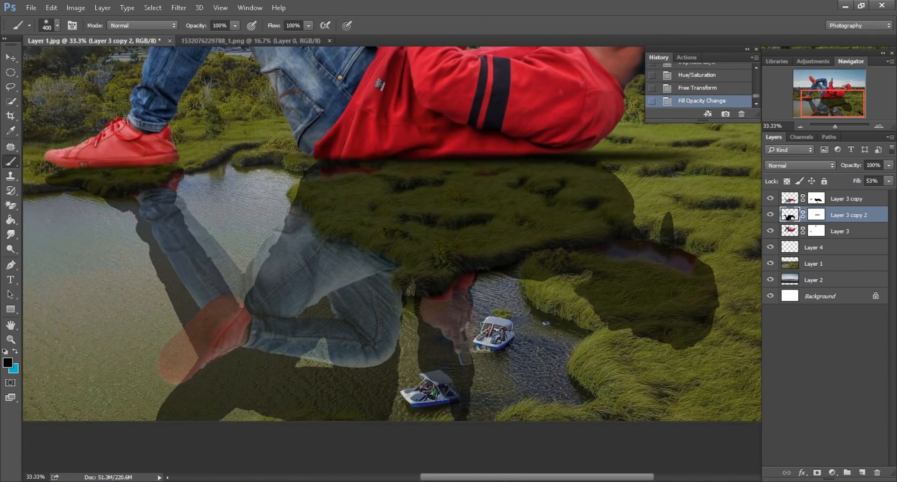
pyautogui.scroll(-2, 392, 233)
pyautogui.press(']')
pyautogui.press(']')
pyautogui.press(']')
pyautogui.moveTo(355, 322); pyautogui.dragTo(463, 331)
pyautogui.hscroll(-1, 462, 331)
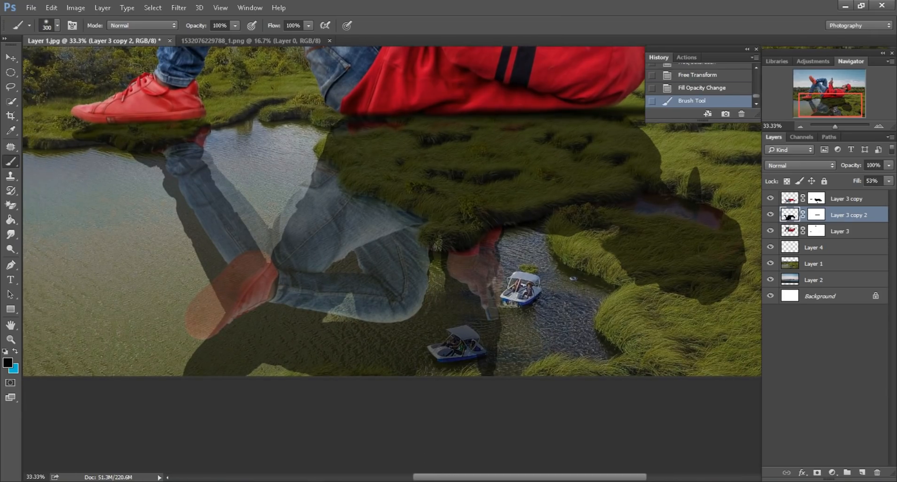
pyautogui.hotkey('ctrl', 'z')
# Paint black on the silhouette layer's mask to hide the shadow over the water and the boats.
pyautogui.click(815, 214)
pyautogui.moveTo(472, 322)
pyautogui.mouseDown()
pyautogui.moveTo(487, 350)
pyautogui.moveTo(482, 276)
pyautogui.moveTo(499, 238)
pyautogui.mouseUp()
pyautogui.moveTo(455, 257)
pyautogui.mouseDown()
pyautogui.moveTo(419, 256)
pyautogui.moveTo(404, 243)
pyautogui.moveTo(404, 267)
pyautogui.moveTo(387, 212)
pyautogui.moveTo(326, 180)
pyautogui.moveTo(317, 216)
pyautogui.moveTo(228, 337)
pyautogui.moveTo(359, 285)
pyautogui.moveTo(392, 360)
pyautogui.moveTo(397, 327)
pyautogui.moveTo(348, 234)
pyautogui.moveTo(271, 229)
pyautogui.mouseUp()
pyautogui.press(']')
pyautogui.press(']')
pyautogui.press(']')
pyautogui.moveTo(271, 229)
pyautogui.mouseDown()
pyautogui.moveTo(440, 229)
pyautogui.moveTo(459, 283)
pyautogui.mouseUp()
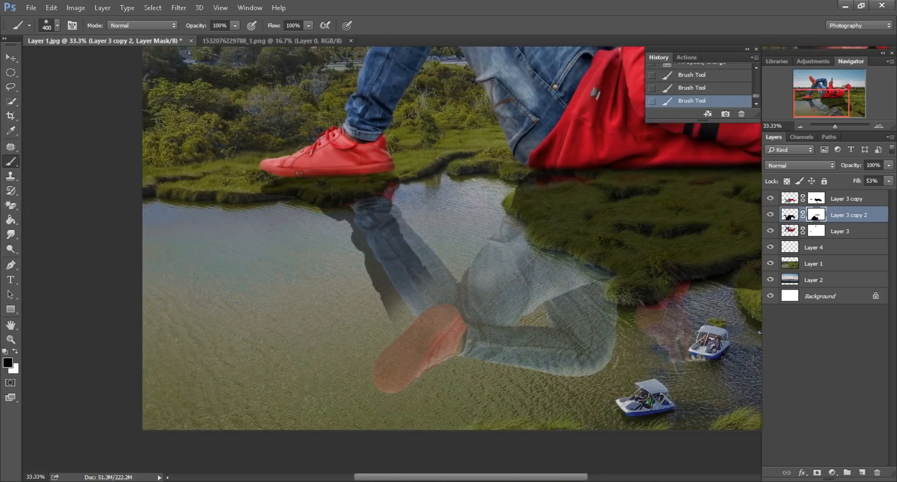
# Mask out the remaining shadow beside the reflected lower leg using a smaller brush.
pyautogui.hotkey('ctrl', '+')
pyautogui.press('[')
pyautogui.moveTo(413, 142)
pyautogui.mouseDown()
pyautogui.moveTo(408, 163)
pyautogui.moveTo(362, 184)
pyautogui.moveTo(255, 162)
pyautogui.moveTo(364, 210)
pyautogui.moveTo(434, 311)
pyautogui.moveTo(422, 339)
pyautogui.mouseUp()
pyautogui.hotkey('ctrl', '-')
pyautogui.hscroll(5, 392, 259)
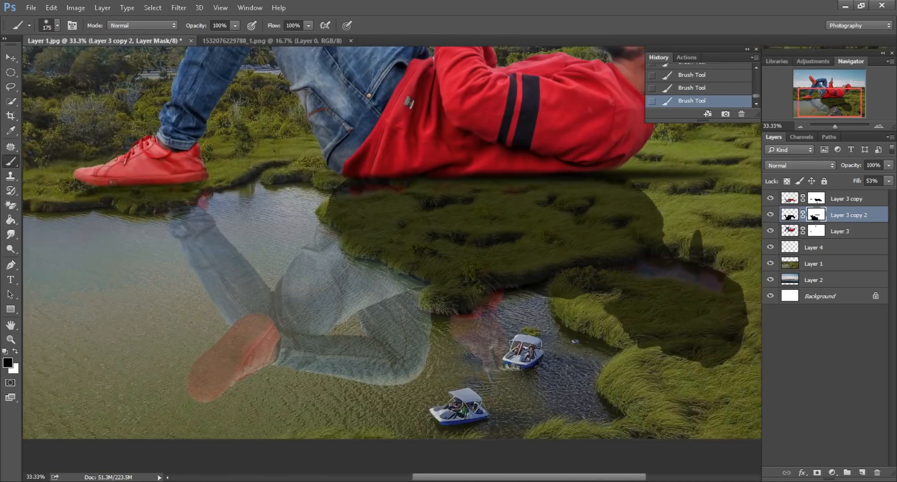
# Reduce the silhouette shadow layer's fill to 42%.
pyautogui.hscroll(5, 391, 243)
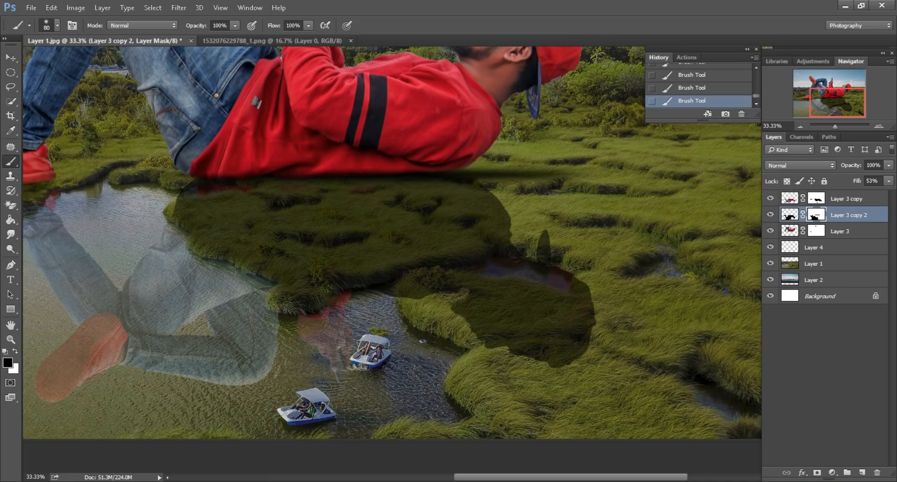
pyautogui.hotkey('ctrl', '-')
pyautogui.hotkey('ctrl', '+')
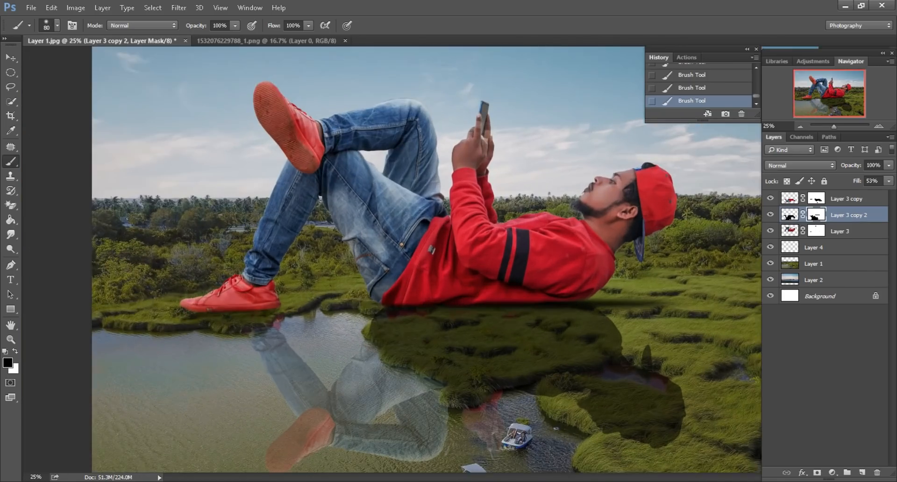
pyautogui.moveTo(858, 181); pyautogui.dragTo(852, 180)
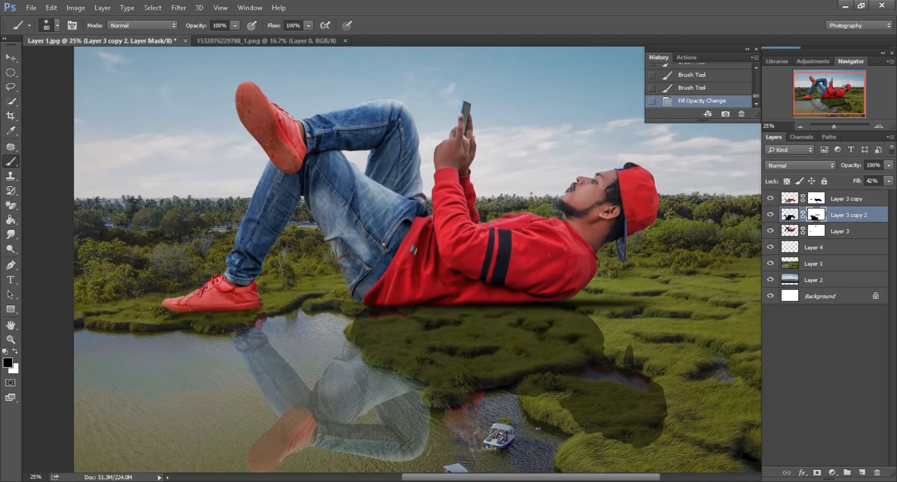
pyautogui.click(178, 8)
pyautogui.moveTo(234, 132)
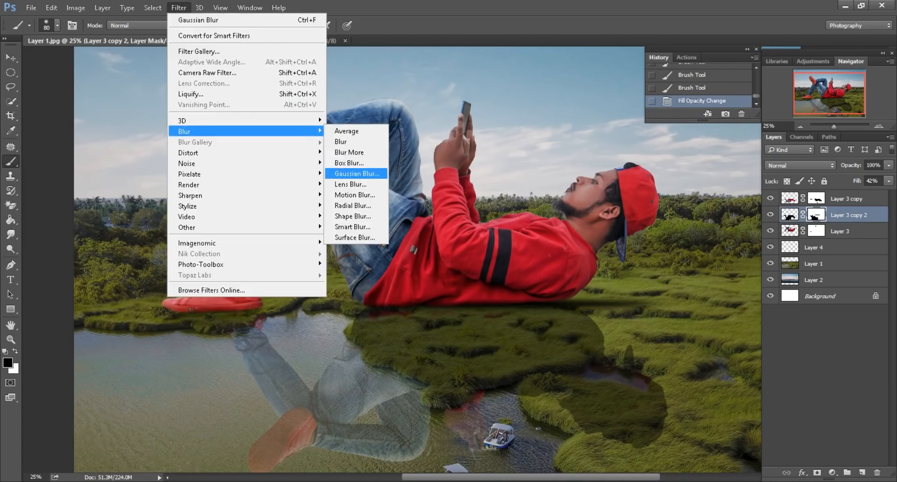
pyautogui.click(350, 174)
# Apply a Gaussian Blur to the silhouette layer's image rather than its mask, using a radius above 19.6 pixels.
pyautogui.click(789, 215)
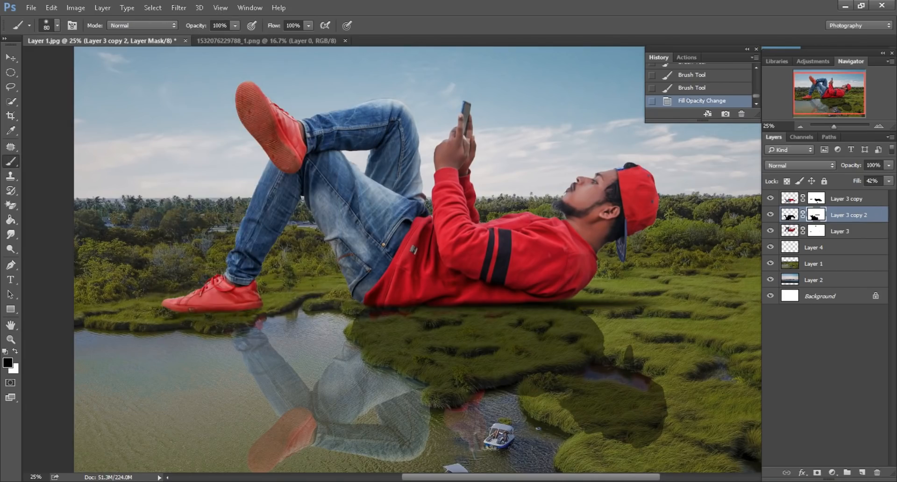
pyautogui.click(179, 7)
pyautogui.moveTo(187, 132)
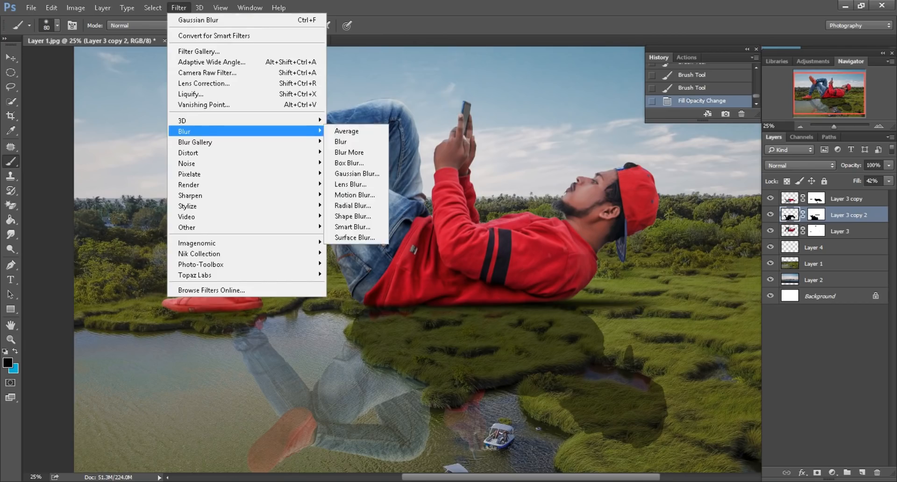
pyautogui.click(357, 172)
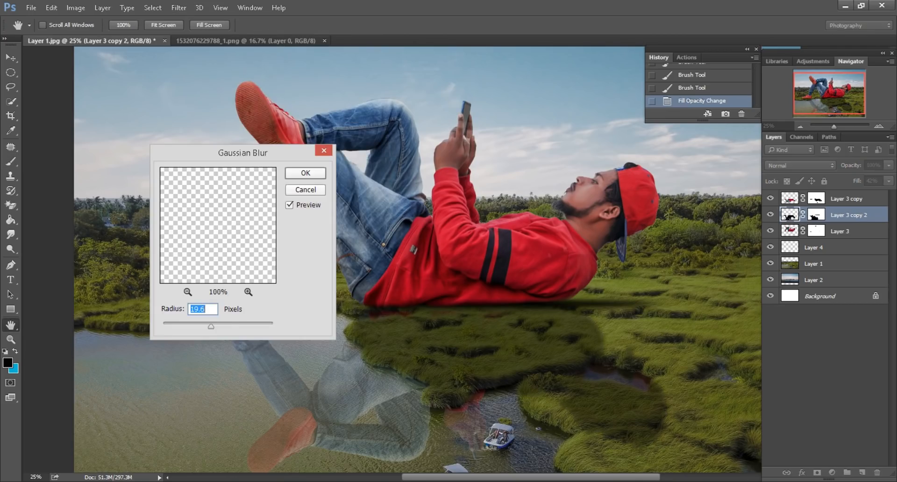
pyautogui.moveTo(211, 326); pyautogui.dragTo(225, 326)
pyautogui.press('Return')
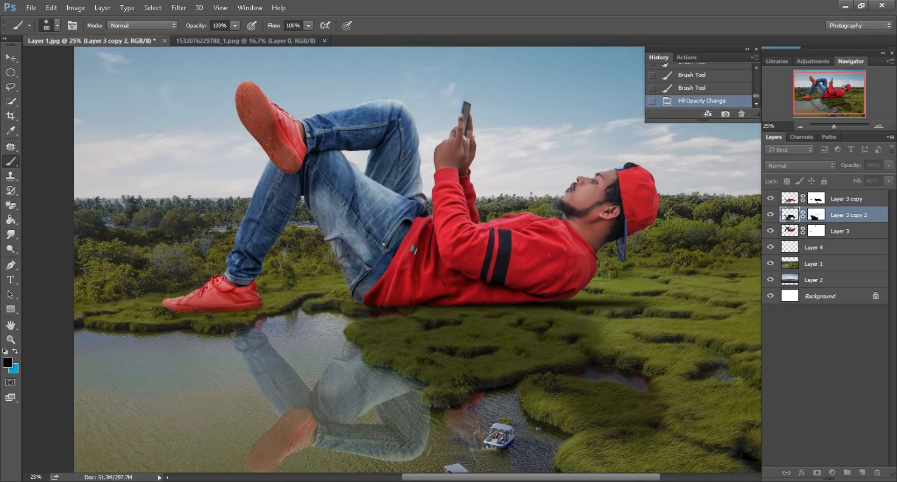
# Compare the composite with and without the silhouette shadow, and set that layer's fill to 30%.
pyautogui.hotkey('ctrl', '-')
pyautogui.hotkey('ctrl', '-')
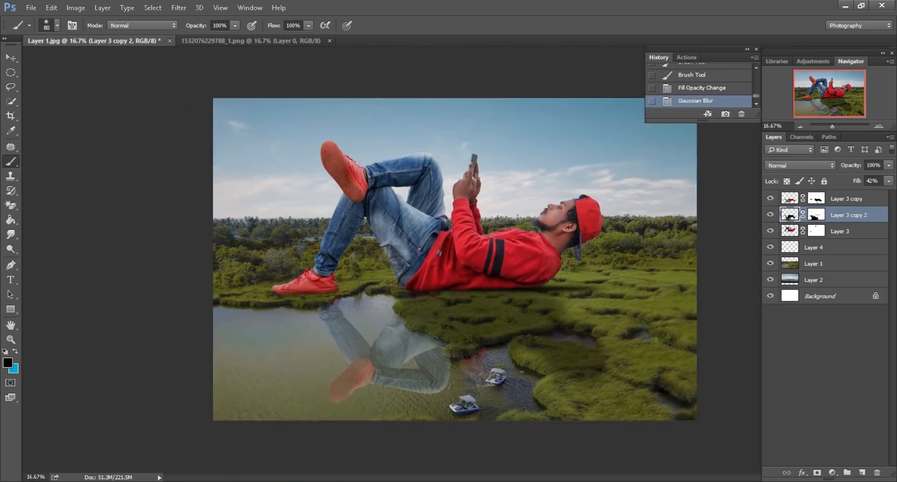
pyautogui.hotkey('ctrl', ',')
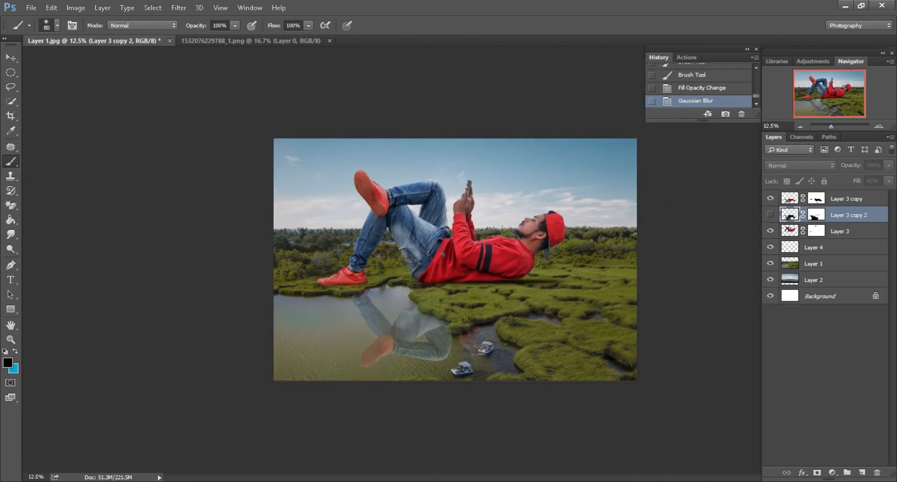
pyautogui.hotkey('ctrl', ',')
pyautogui.hotkey('ctrl', '+')
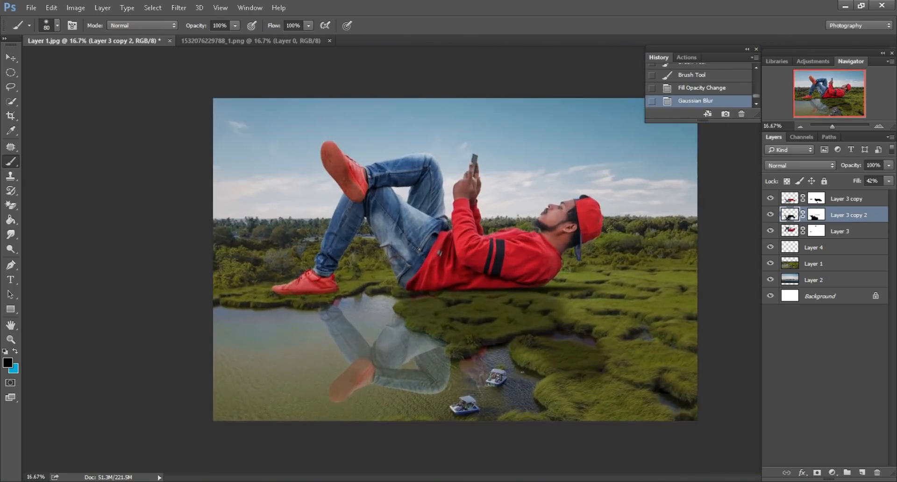
pyautogui.moveTo(856, 181); pyautogui.dragTo(850, 181)
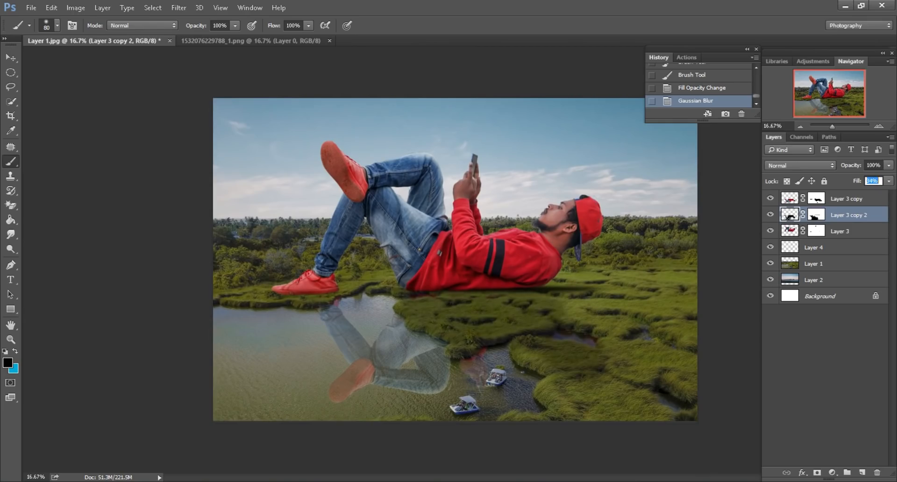
pyautogui.press('Return')
pyautogui.hotkey('ctrl', '-')
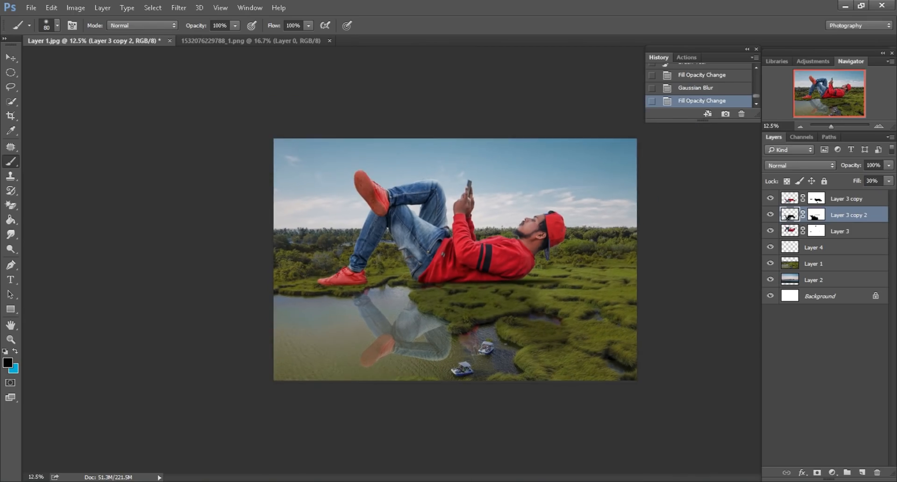
# Add a new layer directly above the man's Layer 3 and set its blend mode to Screen.
pyautogui.hotkey('ctrl', '+')
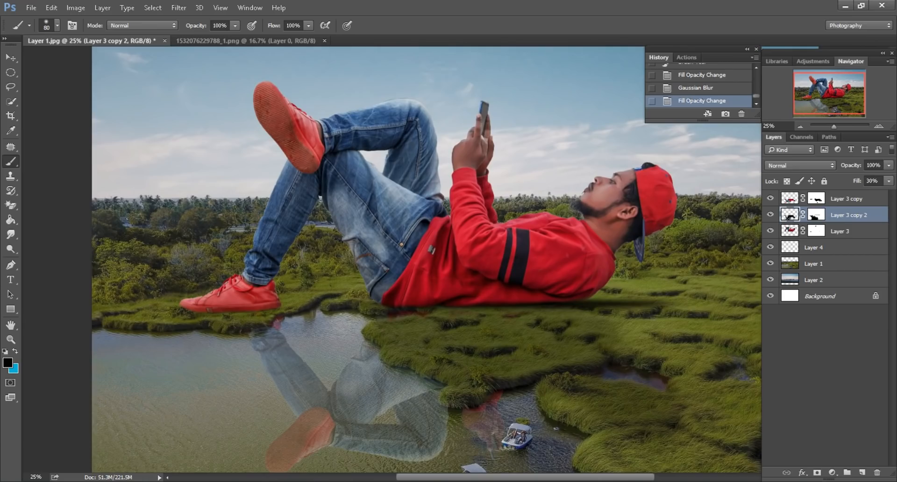
pyautogui.click(11, 58)
pyautogui.scroll(1, 392, 259)
pyautogui.hscroll(2, 392, 259)
pyautogui.scroll(-1, 393, 260)
pyautogui.click(421, 243)
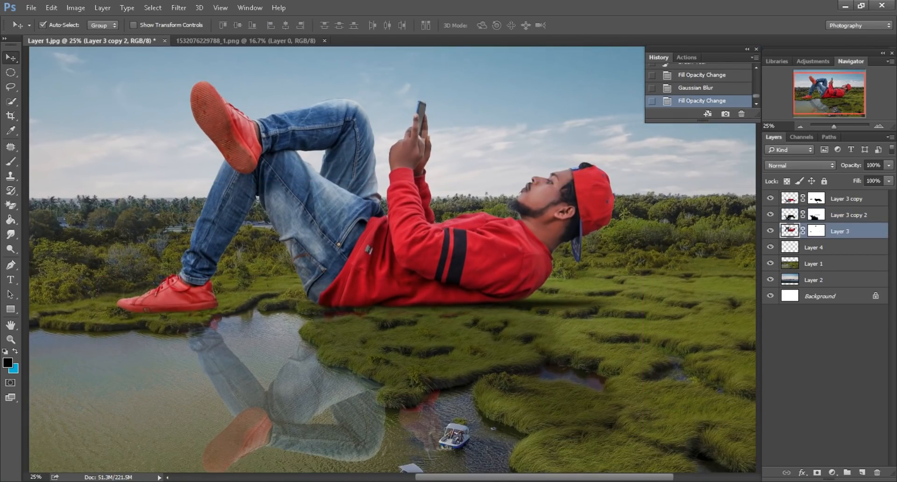
pyautogui.click(862, 472)
pyautogui.click(798, 166)
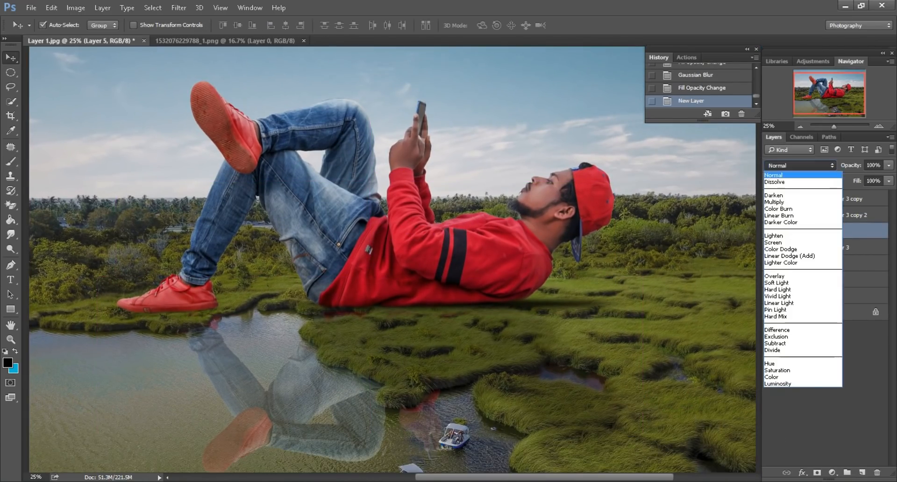
pyautogui.click(784, 236)
pyautogui.click(799, 166)
pyautogui.click(785, 242)
# Load the man's outline as a selection and set the brush colour to white (ffffff).
pyautogui.keyDown('ctrl'); pyautogui.click(790, 247); pyautogui.keyUp('ctrl')
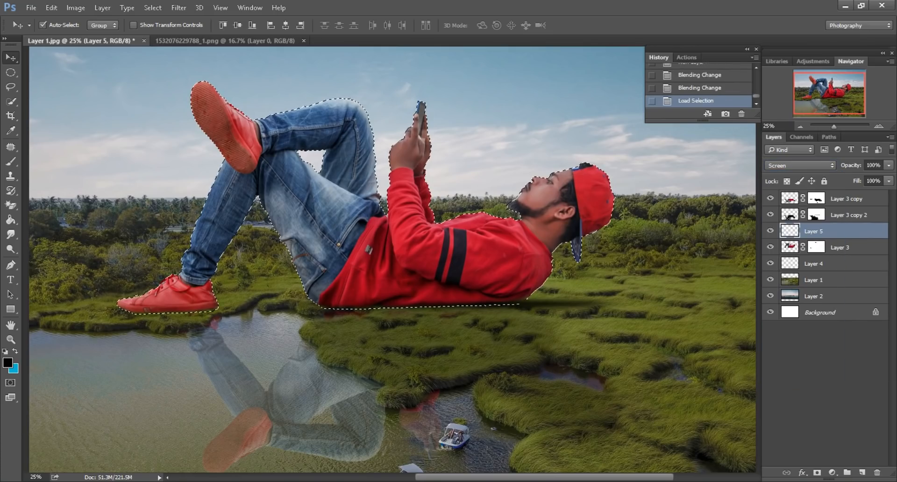
pyautogui.click(10, 162)
pyautogui.click(7, 362)
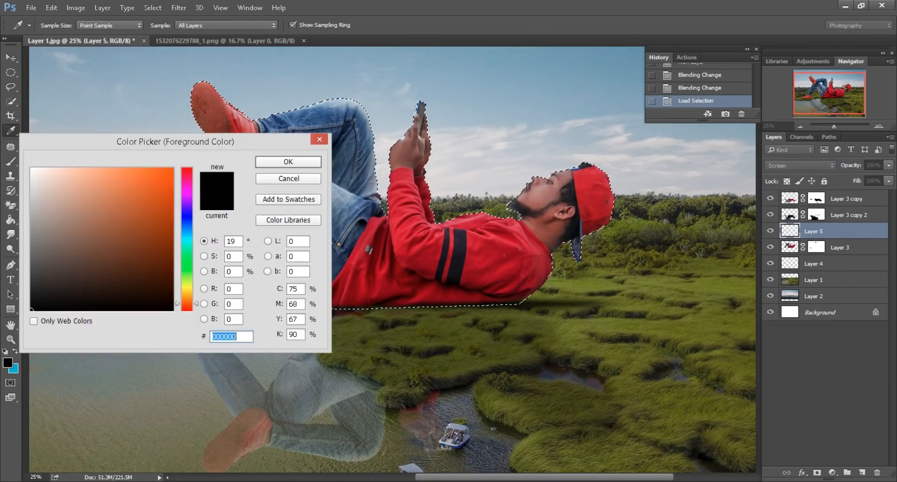
pyautogui.write('ffffff')
pyautogui.press('Return')
# Try to paint a white highlight on the back edge of the cap with a 70 px brush at 30% opacity.
pyautogui.press('3')
pyautogui.press('4')
pyautogui.press('3')
pyautogui.moveTo(628, 127)
pyautogui.mouseDown()
pyautogui.moveTo(546, 172)
pyautogui.moveTo(487, 171)
pyautogui.mouseUp()
pyautogui.rightClick(487, 170)
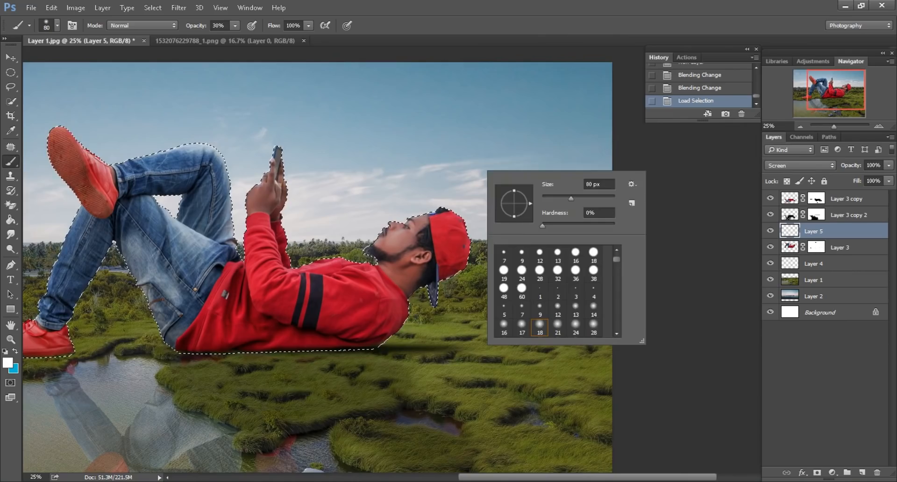
pyautogui.press('Return')
pyautogui.scroll(3, 440, 255)
pyautogui.press('[')
pyautogui.press('[')
pyautogui.press(']')
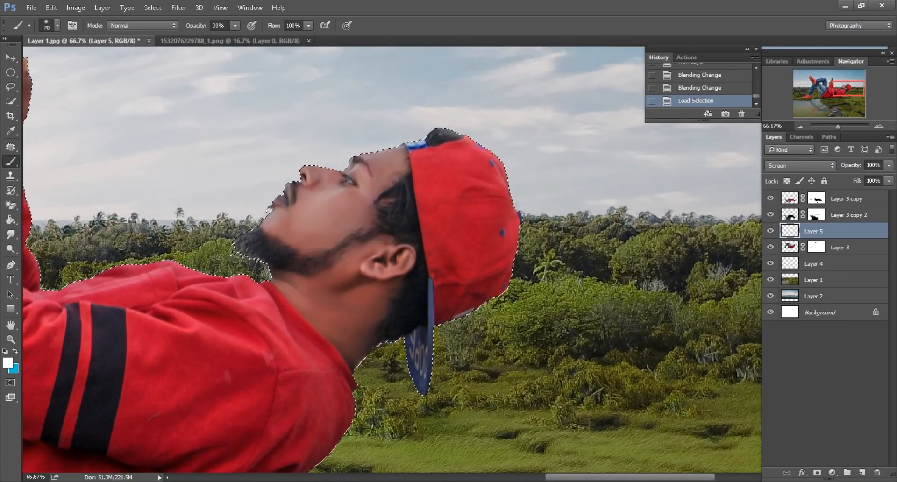
pyautogui.click(513, 278)
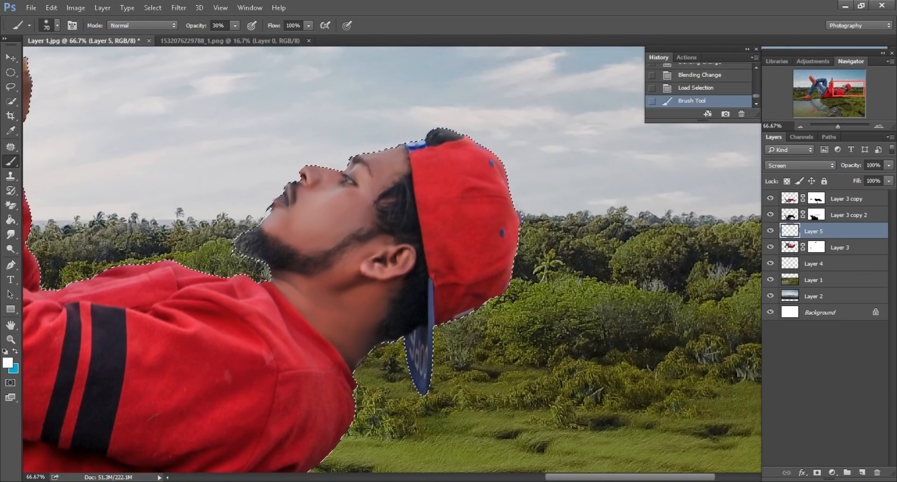
pyautogui.hotkey('ctrl', 'z')
# Paint a white highlight along the cap's lower back edge with a 45 px brush at 38% opacity.
pyautogui.press('[')
pyautogui.press('[')
pyautogui.press('[')
pyautogui.press('3')
pyautogui.press('8')
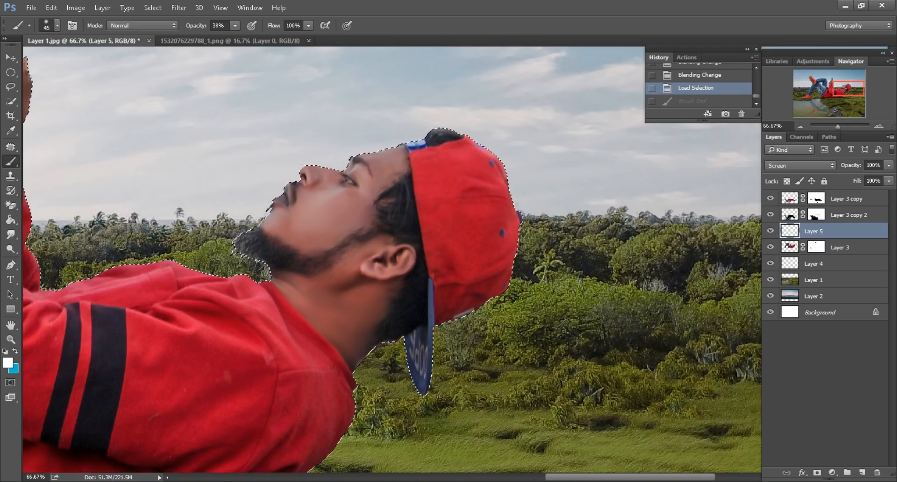
pyautogui.moveTo(499, 293); pyautogui.dragTo(478, 307)
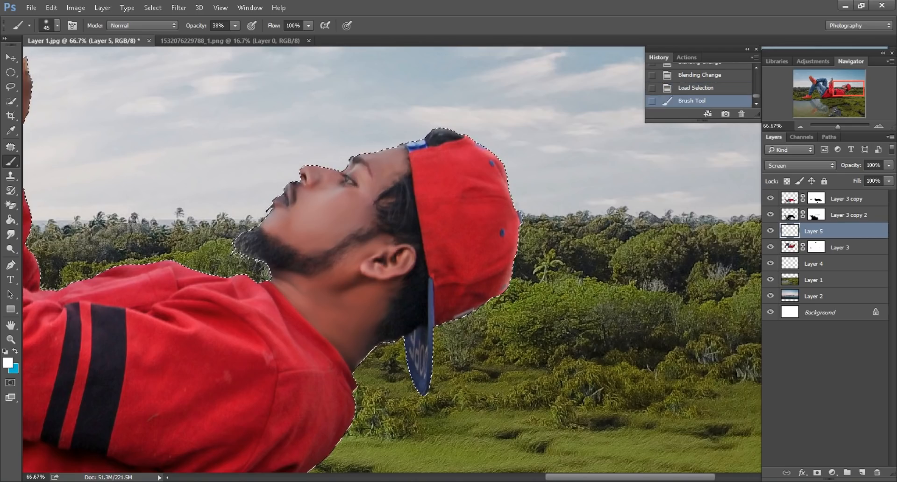
# Paint a soft white highlight down the blue brim of the cap at 38% opacity.
pyautogui.hscroll(-2, 478, 307)
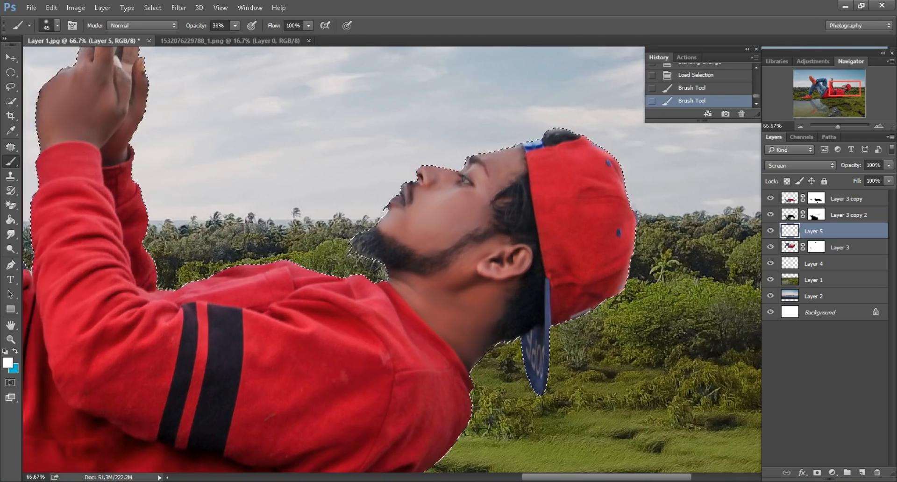
pyautogui.moveTo(534, 361); pyautogui.dragTo(535, 390)
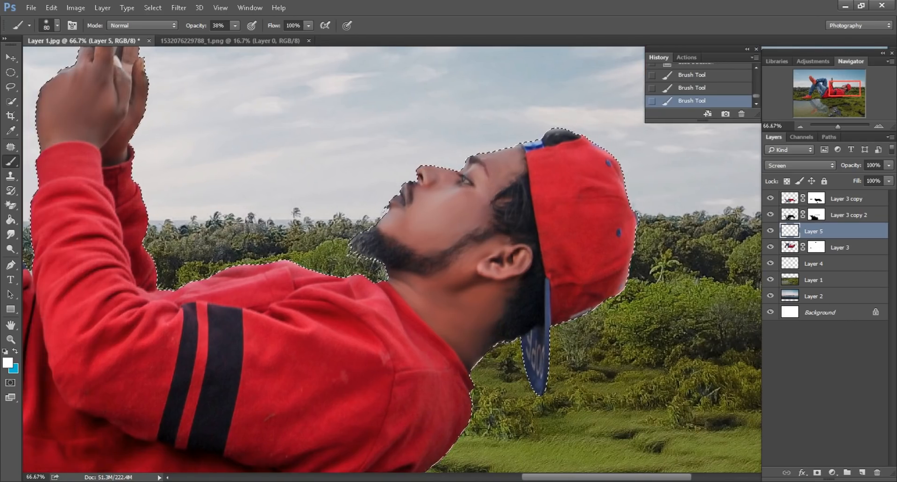
pyautogui.hscroll(-2, 393, 259)
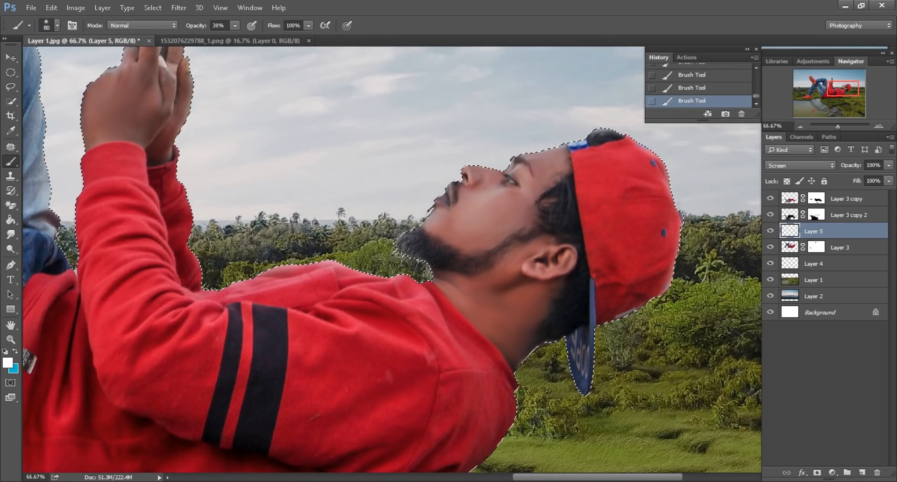
# Paint a white highlight along the sweatshirt's chest and far sleeve edges with a 60 px brush at 38% opacity.
pyautogui.press('[')
pyautogui.press('[')
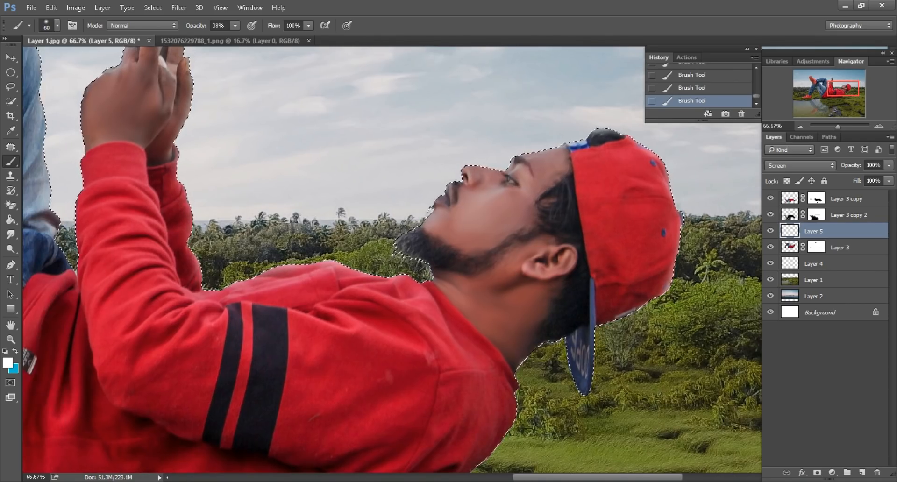
pyautogui.hscroll(-5, 392, 259)
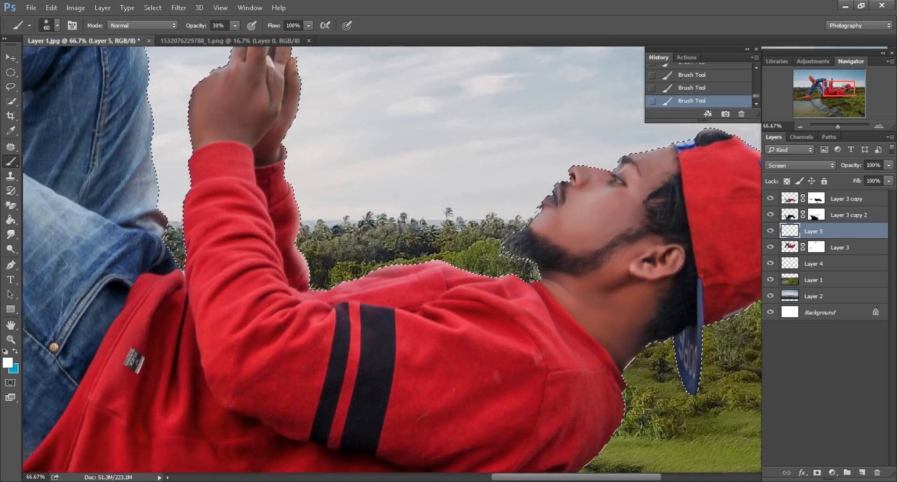
# Paint a white highlight along the outer edge of the raised knee with a soft brush of up to 90 px.
pyautogui.hscroll(-2, 393, 259)
pyautogui.scroll(5, 393, 259)
pyautogui.press(']')
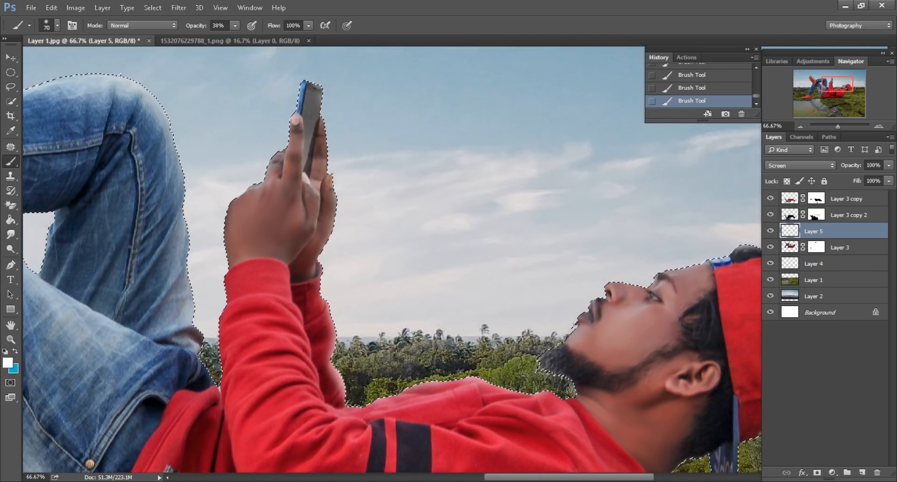
pyautogui.press(']')
pyautogui.press(']')
pyautogui.hscroll(-2, 393, 260)
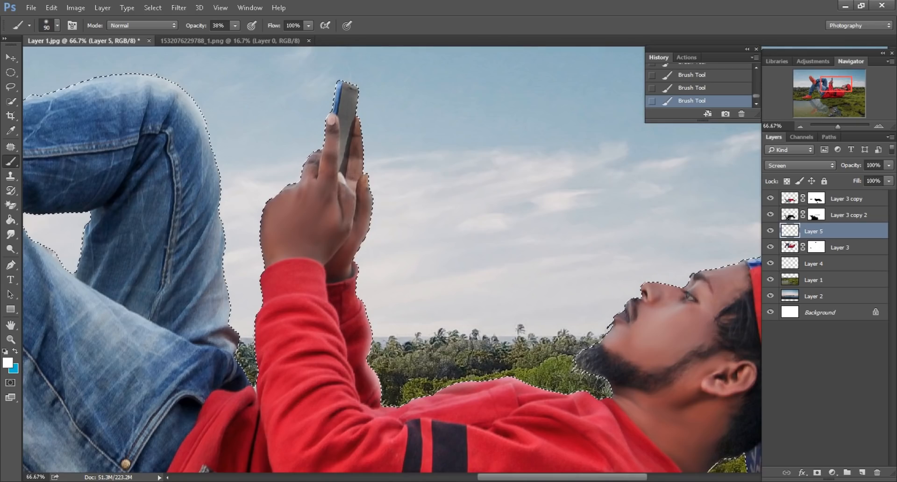
# Paint a white highlight along the near sleeve's edge facing the legs with a 60 px brush.
pyautogui.scroll(-2, 393, 259)
pyautogui.press('[')
pyautogui.press('[')
pyautogui.press('[')
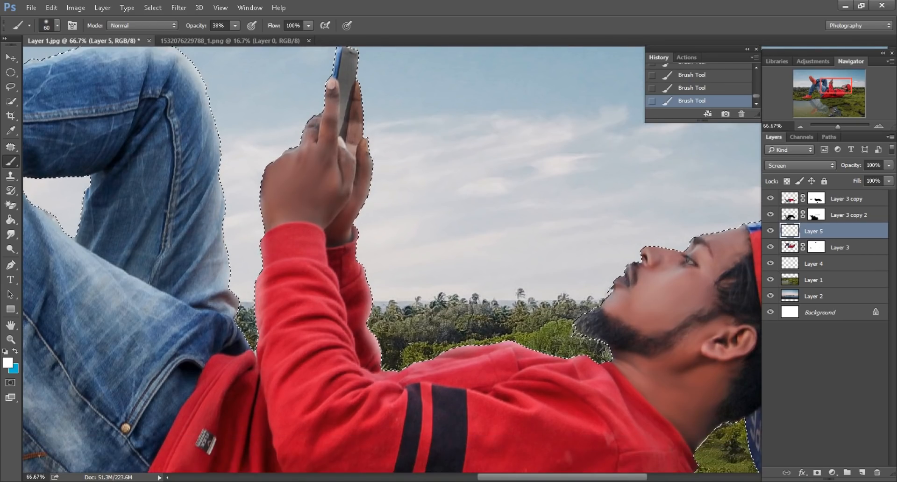
# Paint a white highlight over the top edge of the raised knee and thigh with a 100 px brush.
pyautogui.hotkey('ctrl', '-')
pyautogui.hscroll(-8, 392, 259)
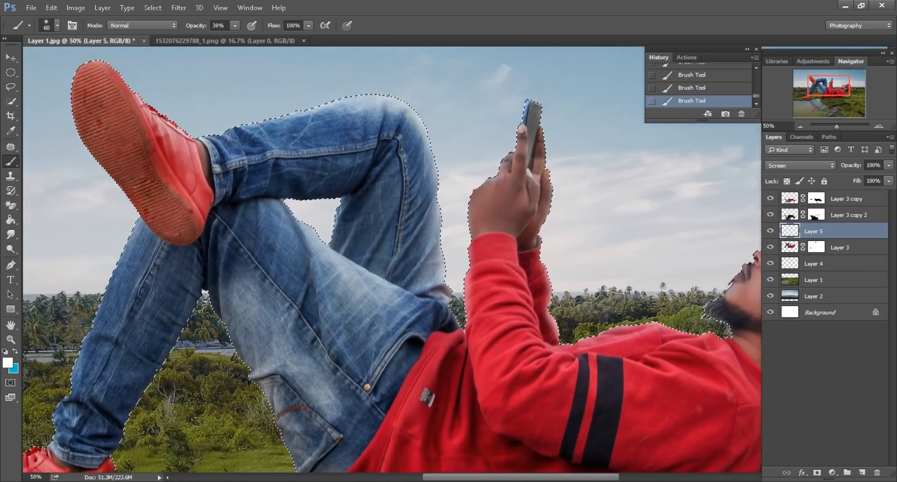
pyautogui.hscroll(-8, 392, 260)
pyautogui.scroll(2, 392, 259)
pyautogui.press(']')
pyautogui.press(']')
pyautogui.press(']')
pyautogui.press(']')
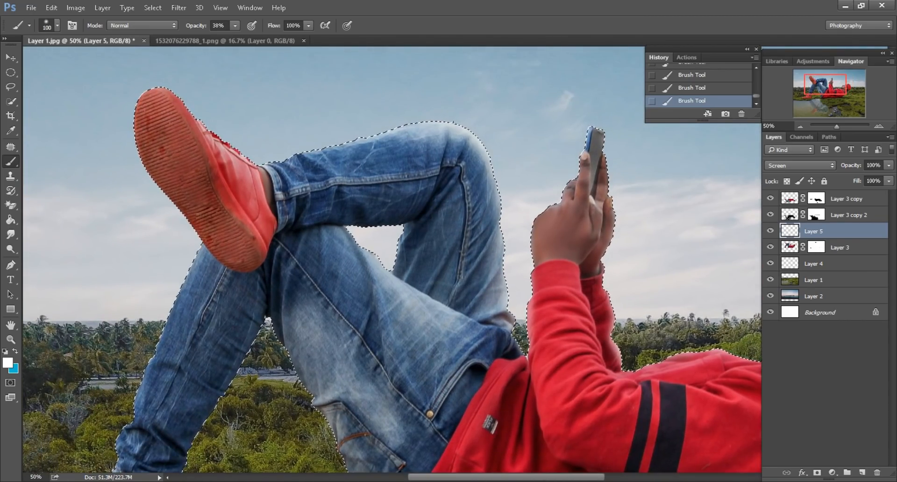
# Paint white highlights along the edges of the raised shoe and the standing lower leg with 70 to 125 px brushes.
pyautogui.press('[')
pyautogui.press('[')
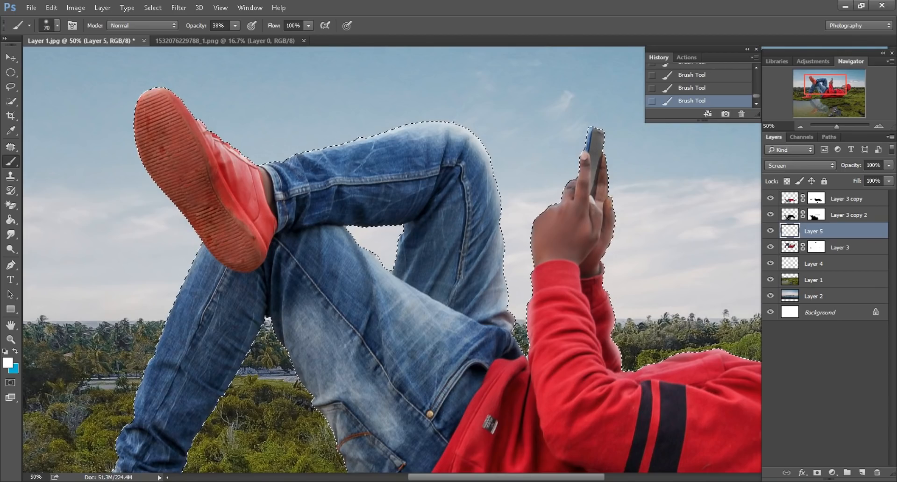
pyautogui.press(']')
pyautogui.press(']')
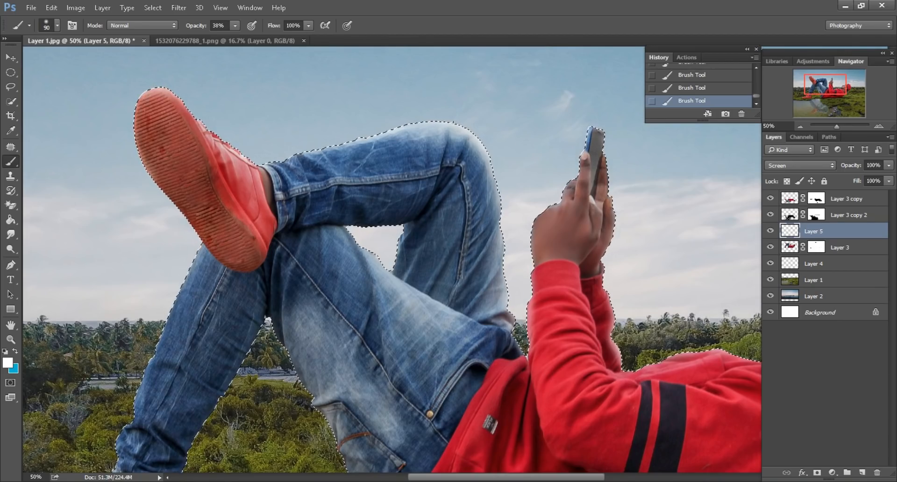
pyautogui.scroll(-3, 392, 259)
pyautogui.hscroll(-2, 391, 259)
pyautogui.press(']')
pyautogui.press(']')
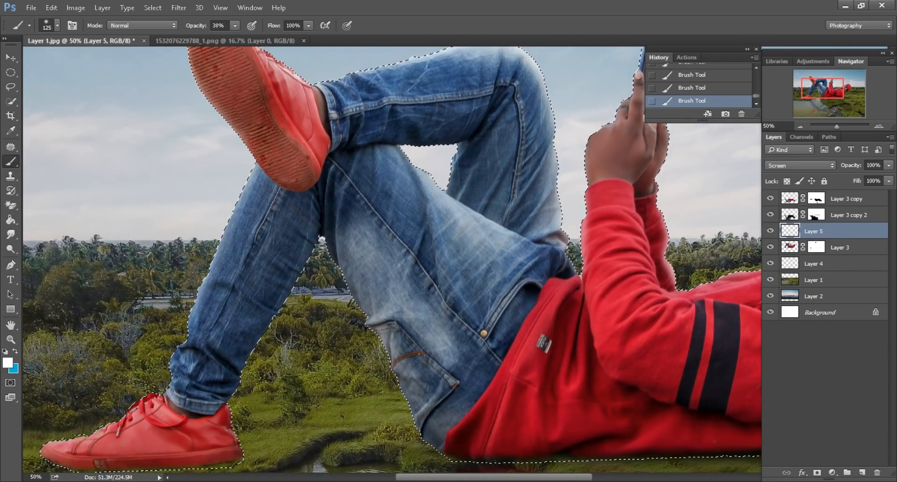
# Paint a white highlight down the heel of the shoe on the ground with a 45 px brush.
pyautogui.scroll(-3, 192, 319)
pyautogui.scroll(-3, 393, 259)
pyautogui.hscroll(-5, 393, 259)
pyautogui.press('[')
pyautogui.press('[')
pyautogui.press('[')
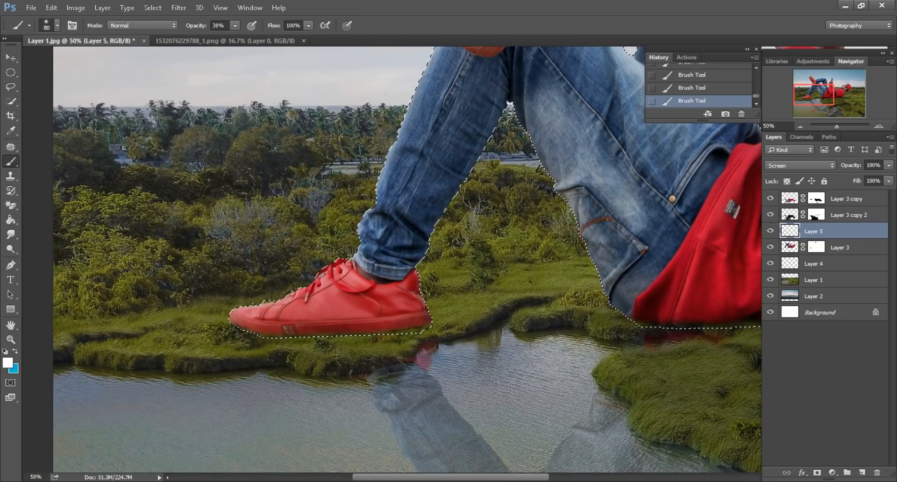
pyautogui.press('[')
pyautogui.press('[')
pyautogui.press('[')
pyautogui.press('[')
pyautogui.moveTo(417, 276); pyautogui.dragTo(427, 317)
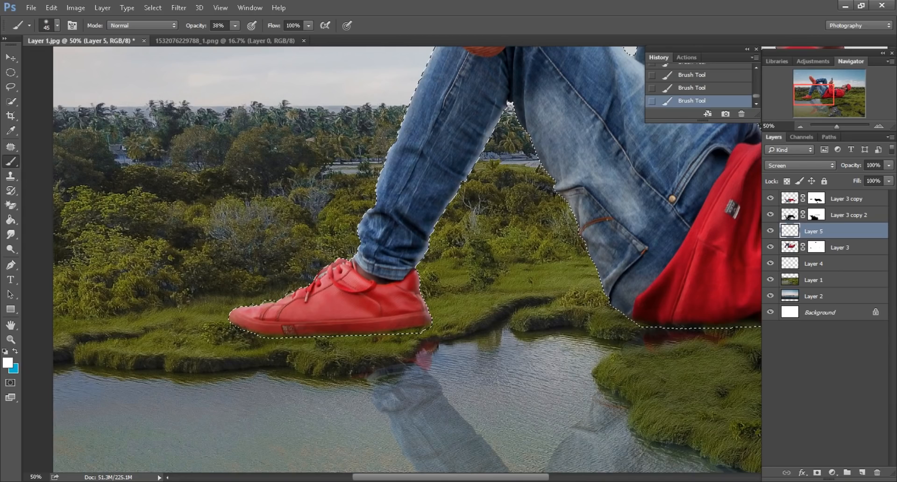
# Paint a white highlight along the underside of the thigh from knee to seat with a 70 px brush.
pyautogui.scroll(-1, 444, 267)
pyautogui.scroll(1, 575, 247)
pyautogui.press(']')
pyautogui.press(']')
pyautogui.press(']')
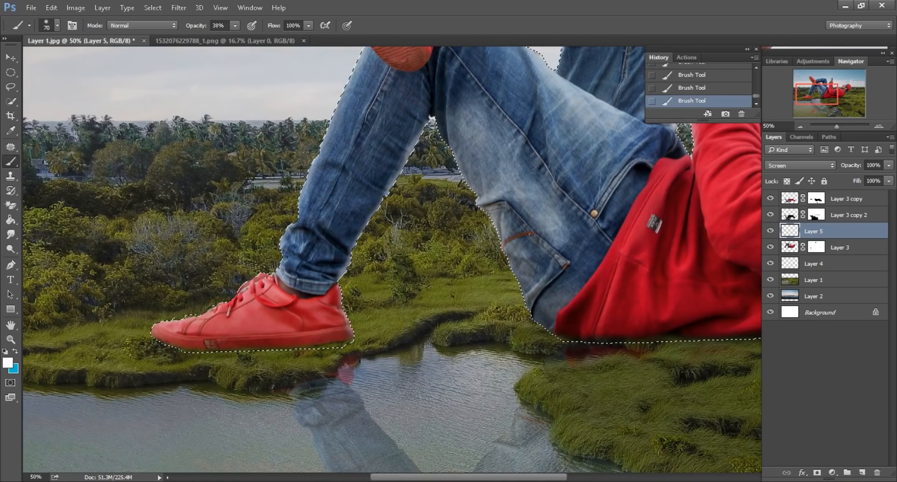
pyautogui.hscroll(1, 391, 260)
pyautogui.moveTo(420, 197); pyautogui.dragTo(490, 327)
pyautogui.scroll(3, 391, 260)
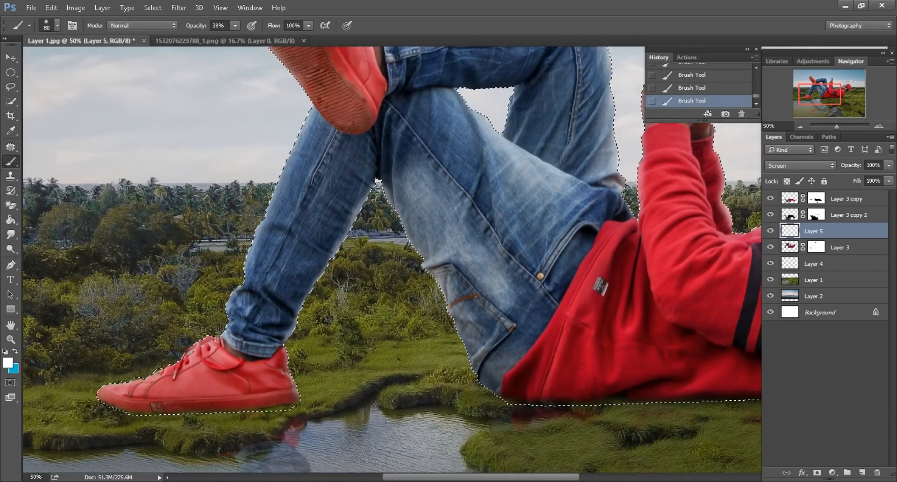
# Paint a white highlight on the thigh edge inside the gap between the legs with a 40 px brush.
pyautogui.press('[')
pyautogui.press('[')
pyautogui.press('[')
pyautogui.press('[')
pyautogui.moveTo(513, 158)
pyautogui.mouseDown()
pyautogui.moveTo(513, 130)
pyautogui.moveTo(487, 131)
pyautogui.mouseUp()
pyautogui.scroll(-1, 420, 220)
pyautogui.hscroll(4, 392, 186)
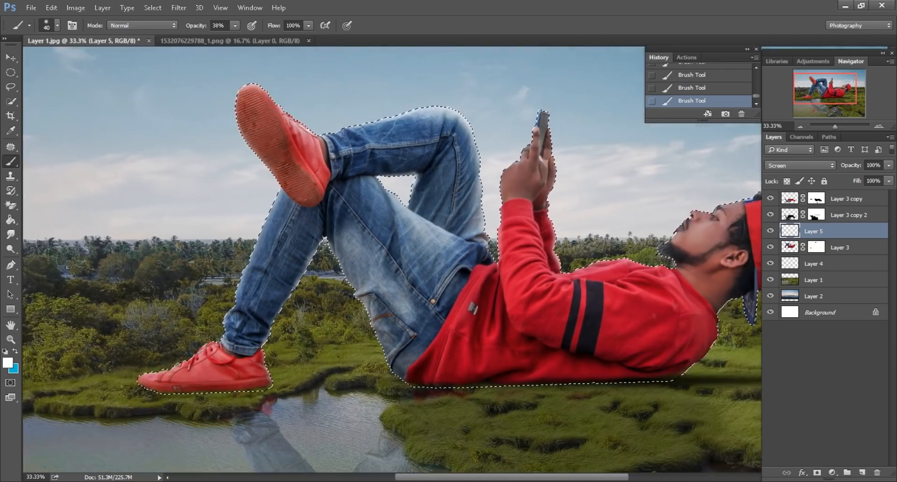
# Check the highlights around the man and clear the selection of his outline.
pyautogui.press(']')
pyautogui.scroll(2, 691, 304)
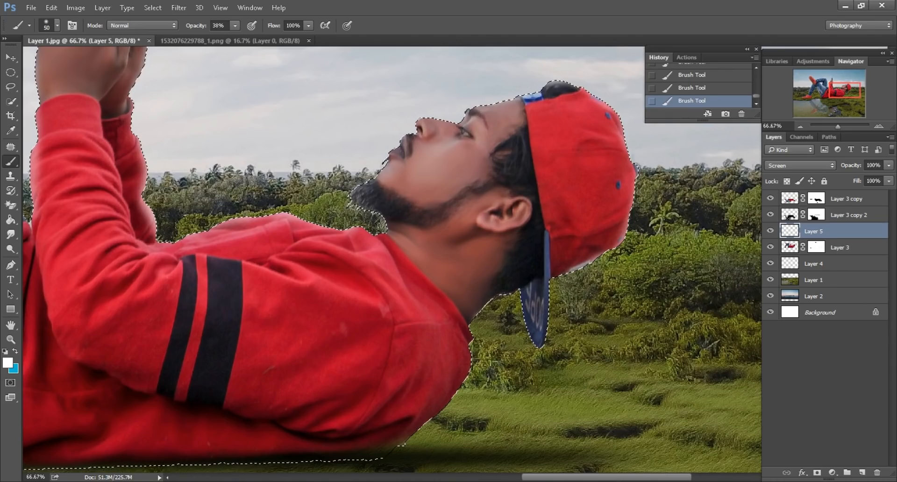
pyautogui.scroll(1, 393, 260)
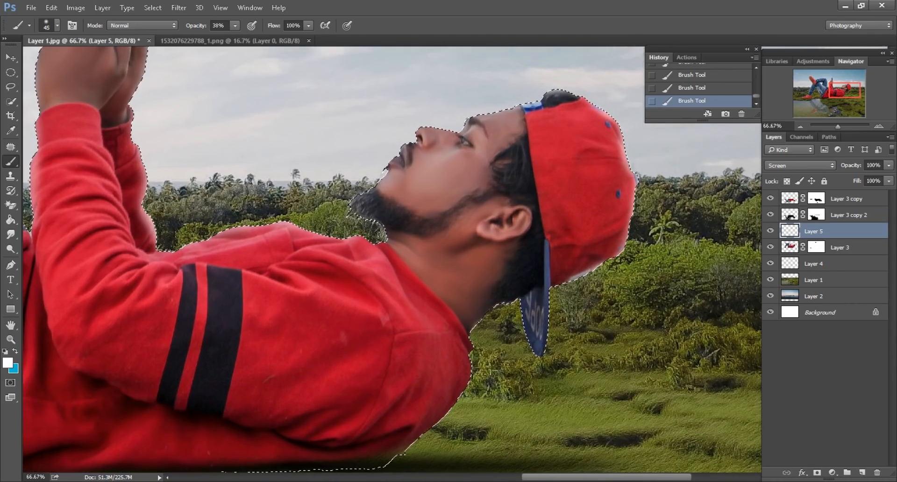
pyautogui.click(10, 87)
pyautogui.hotkey('ctrl', '-')
pyautogui.hotkey('ctrl', '-')
pyautogui.hotkey('ctrl', '-')
pyautogui.hotkey('ctrl', '-')
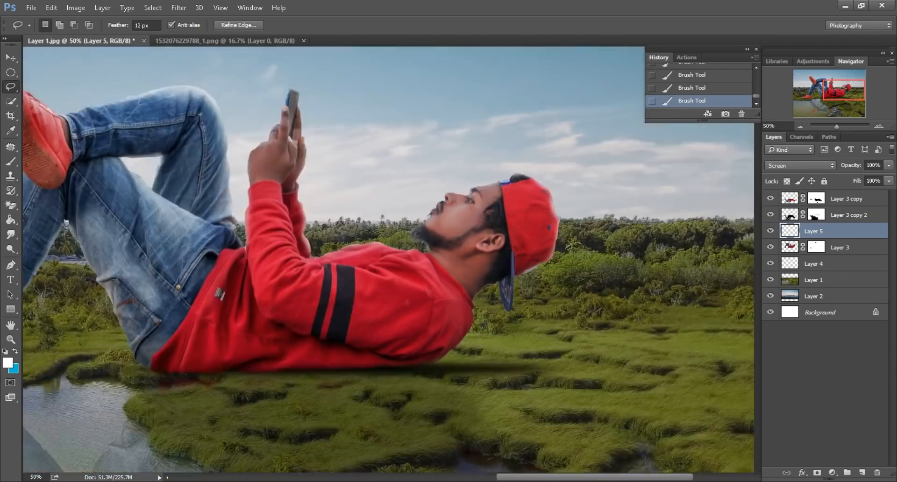
pyautogui.hotkey('ctrl', 'd')
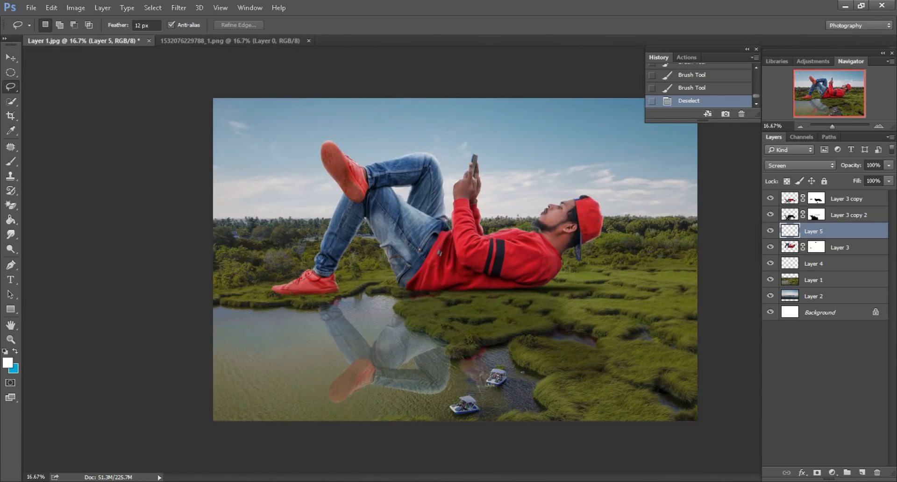
# Add a layer mask to the marsh landscape's Layer 1.
pyautogui.hotkey('ctrl', '+')
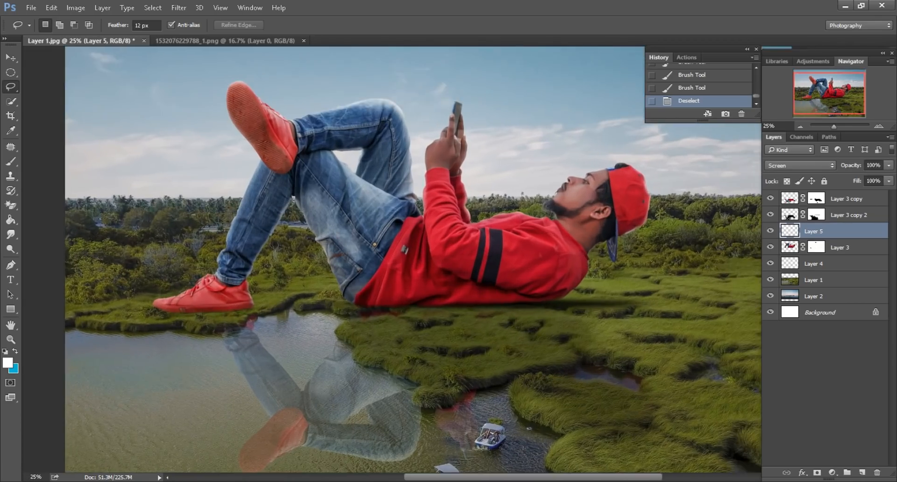
pyautogui.press('v')
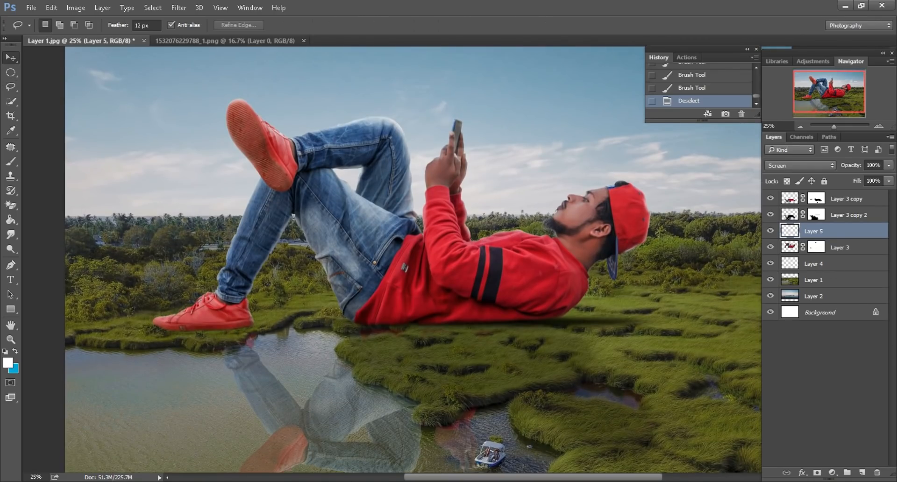
pyautogui.click(813, 280)
pyautogui.click(817, 472)
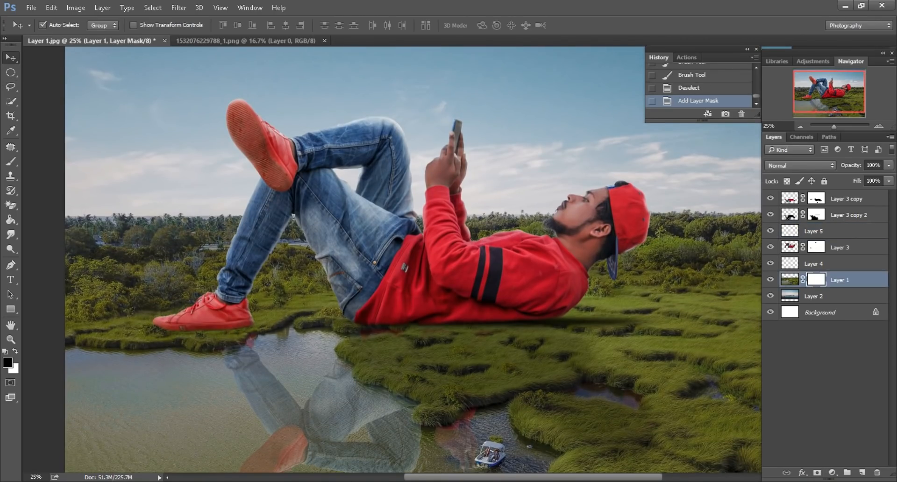
# Fade the treeline behind the man's head and chest on the mask with a soft black 600 px brush at 50% opacity.
pyautogui.press('b')
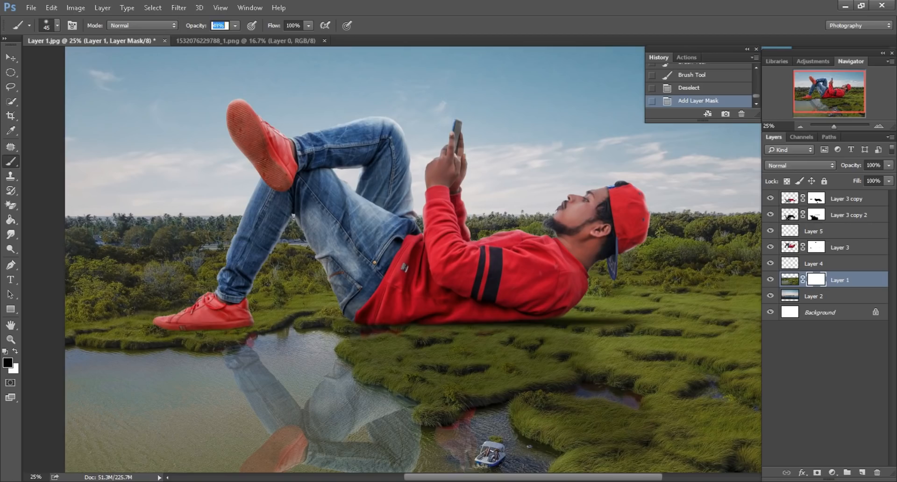
pyautogui.press(']')
pyautogui.press(']')
pyautogui.press(']')
pyautogui.press(']')
pyautogui.press(']')
pyautogui.press(']')
pyautogui.press(']')
pyautogui.press(']')
pyautogui.hscroll(3, 392, 259)
pyautogui.moveTo(561, 217)
pyautogui.mouseDown()
pyautogui.moveTo(668, 222)
pyautogui.moveTo(369, 222)
pyautogui.mouseUp()
# Fade the remaining treeline behind the man's legs on Layer 1's mask and check the horizon haze.
pyautogui.hscroll(-5, 353, 262)
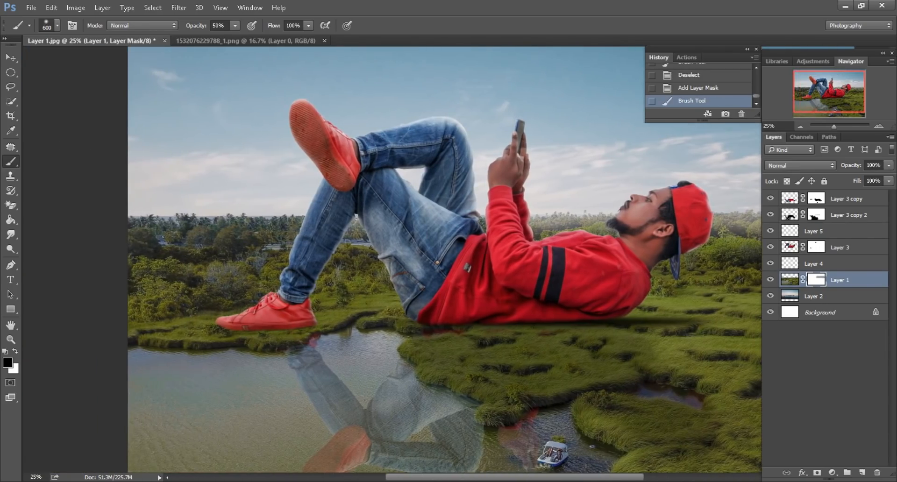
pyautogui.moveTo(304, 227)
pyautogui.mouseDown()
pyautogui.moveTo(135, 226)
pyautogui.moveTo(154, 228)
pyautogui.mouseUp()
pyautogui.hotkey('ctrl', '-')
pyautogui.hotkey('ctrl', '-')
pyautogui.hotkey('ctrl', '-')
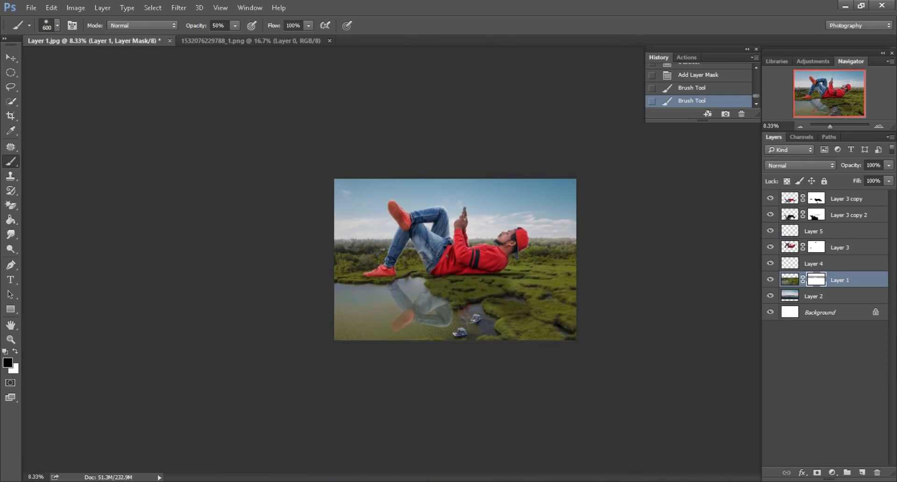
pyautogui.hotkey('ctrl', '+')
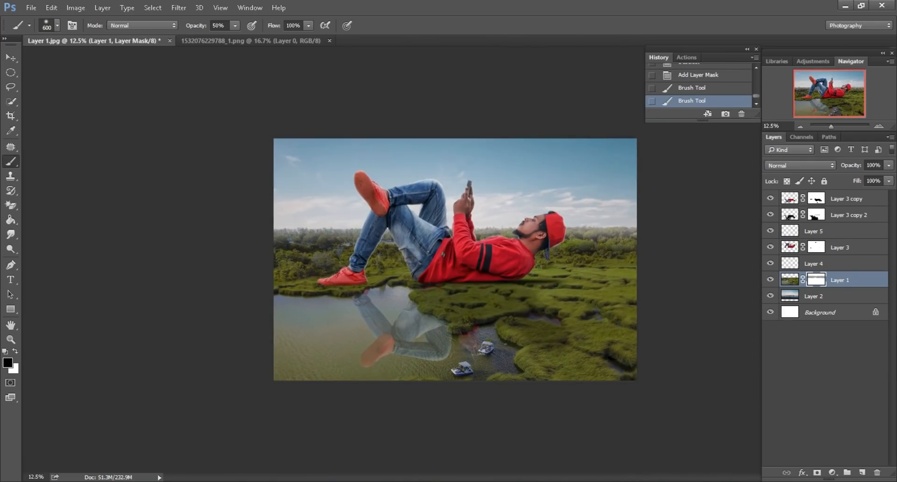
pyautogui.hotkey('ctrl', '+')
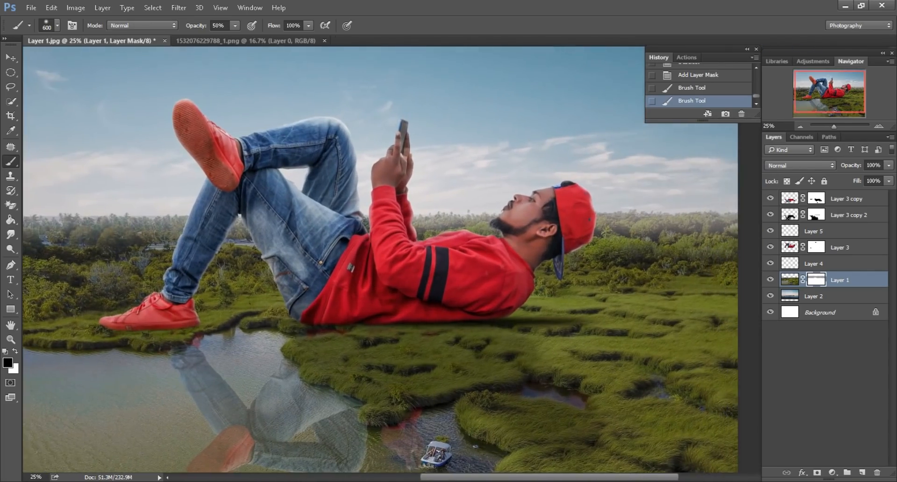
pyautogui.hotkey('ctrl', '-')
pyautogui.press('v')
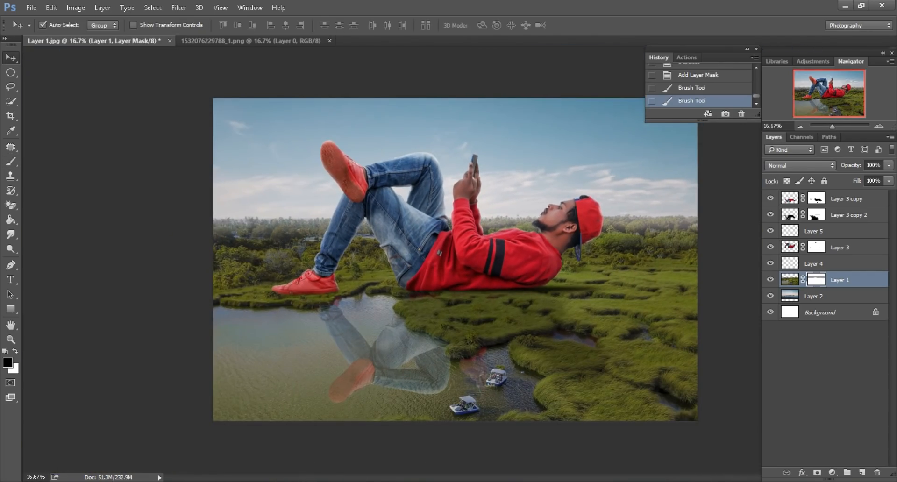
pyautogui.click(251, 41)
pyautogui.click(329, 40)
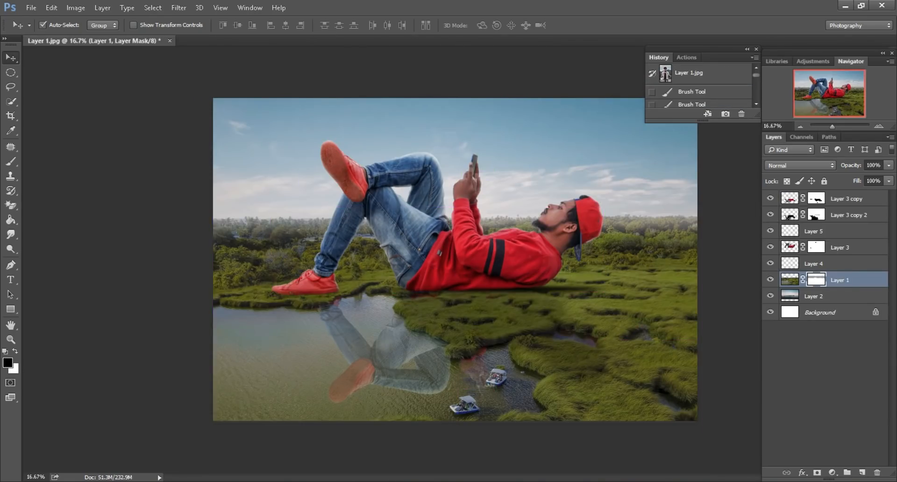
# Open chat-002.png from the file browser and bring its chat bubble into the composite as a layer above Layer 1.
pyautogui.hotkey('alt', 'Tab')
pyautogui.moveTo(221, 75); pyautogui.dragTo(444, 41)
pyautogui.moveTo(416, 135); pyautogui.dragTo(495, 135)
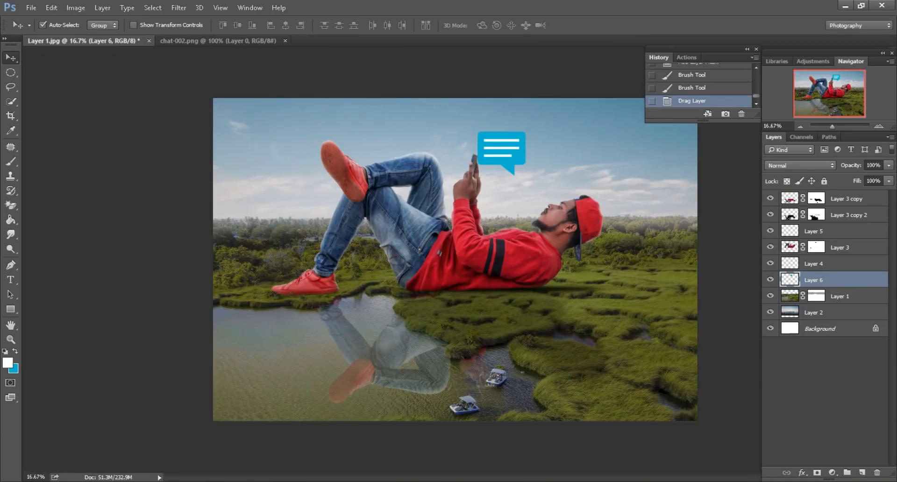
# Move the chat bubble into the sky just beside and above the man's phone.
pyautogui.hotkey('ctrl', '+')
pyautogui.hotkey('ctrl', '+')
pyautogui.moveTo(467, 187); pyautogui.dragTo(344, 342)
pyautogui.hotkey('ctrl', '+')
pyautogui.moveTo(409, 155); pyautogui.dragTo(449, 159)
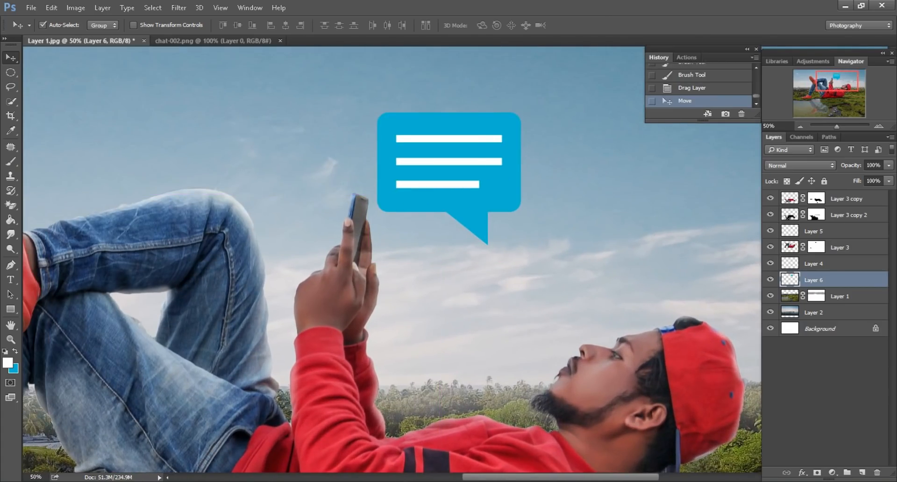
# Flip the chat bubble horizontally and shift it higher in the sky above the man's phone.
pyautogui.click(52, 7)
pyautogui.click(61, 225)
pyautogui.rightClick(484, 150)
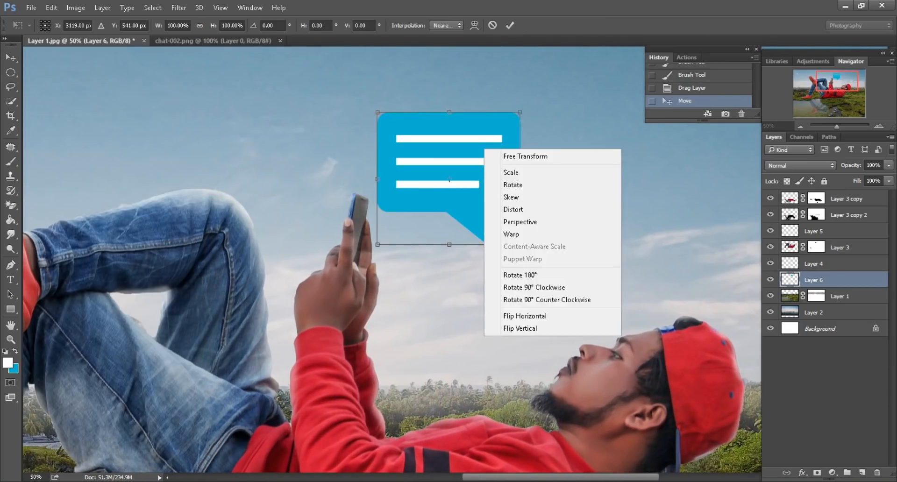
pyautogui.click(521, 316)
pyautogui.moveTo(511, 134); pyautogui.dragTo(506, 101)
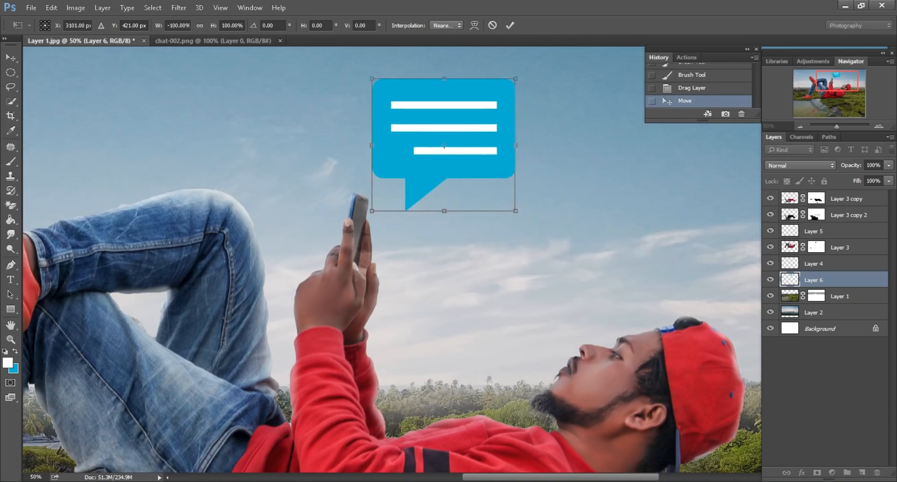
# Enlarge the chat bubble and tilt it clockwise so its tail points at the phone, then apply the transform.
pyautogui.moveTo(213, 25); pyautogui.dragTo(227, 26)
pyautogui.hotkey('ctrl', '-')
pyautogui.moveTo(568, 168); pyautogui.dragTo(573, 207)
pyautogui.moveTo(481, 170)
pyautogui.mouseDown()
pyautogui.moveTo(487, 165)
pyautogui.moveTo(489, 174)
pyautogui.mouseUp()
pyautogui.moveTo(565, 195); pyautogui.dragTo(564, 206)
pyautogui.press('Return')
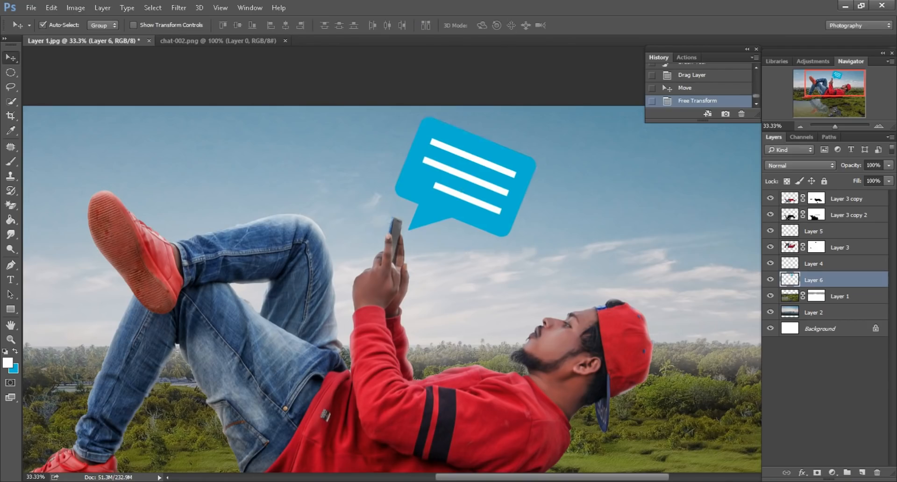
pyautogui.hotkey('ctrl', '-')
pyautogui.scroll(3, 388, 310)
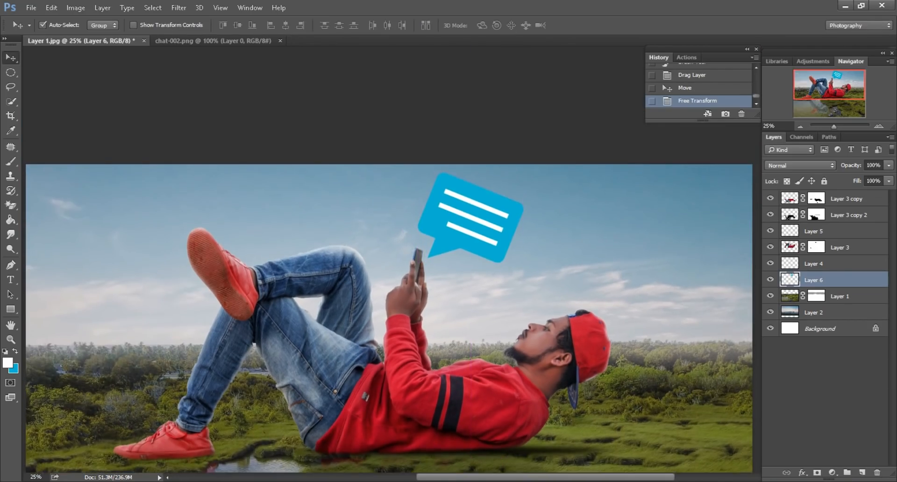
pyautogui.scroll(-2, 388, 309)
pyautogui.scroll(-2, 389, 309)
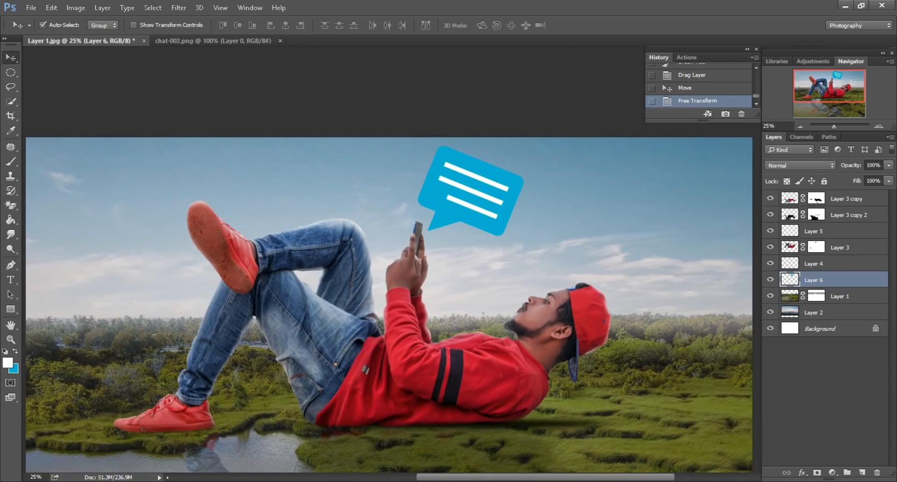
# Load the chat bubble's outline on Layer 6 as a selection and set the Brush to paint in the bubble's blue.
pyautogui.hotkey('ctrl', '+')
pyautogui.hotkey('ctrl', '+')
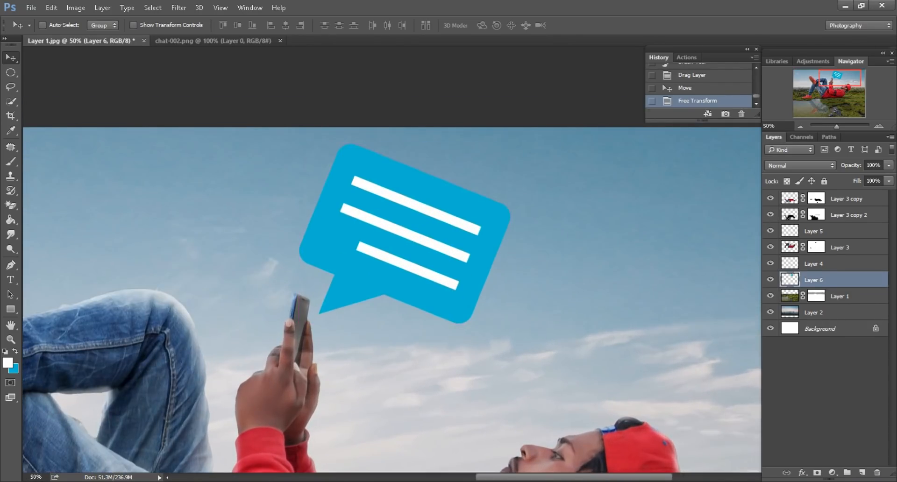
pyautogui.keyDown('ctrl'); pyautogui.click(789, 279); pyautogui.keyUp('ctrl')
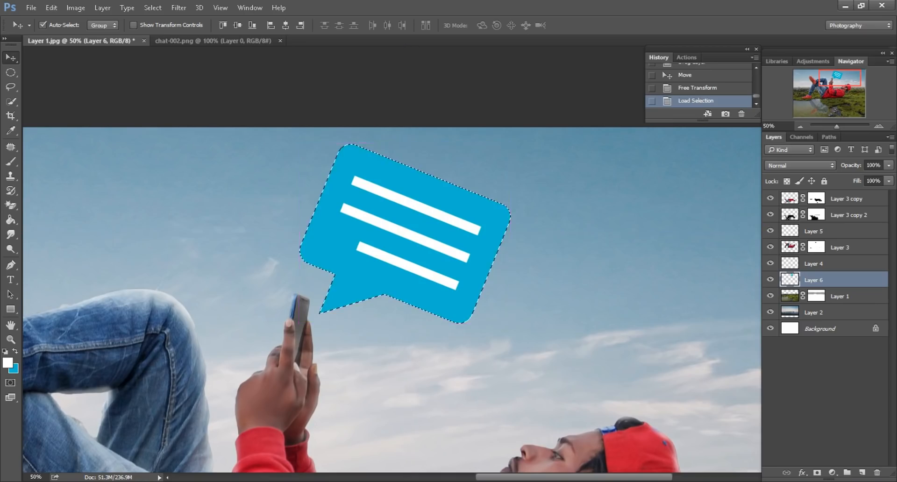
pyautogui.click(10, 161)
pyautogui.click(10, 130)
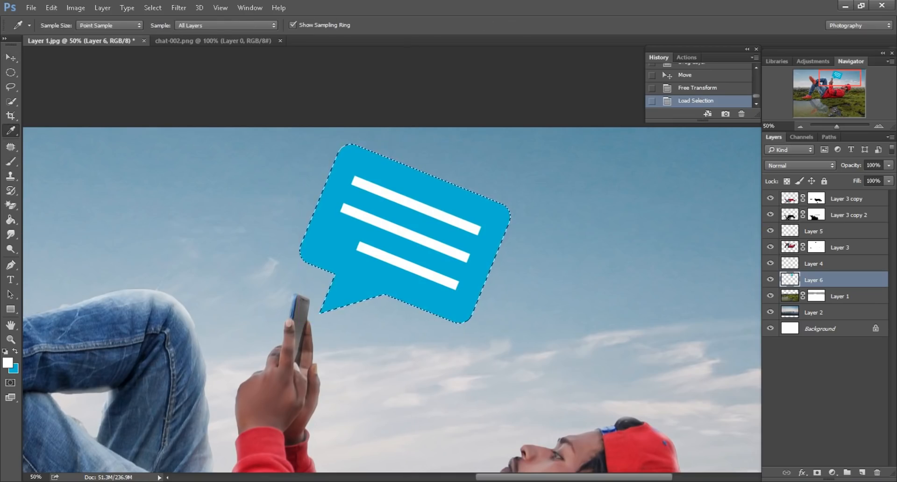
pyautogui.press('x')
pyautogui.press('s')
pyautogui.press('b')
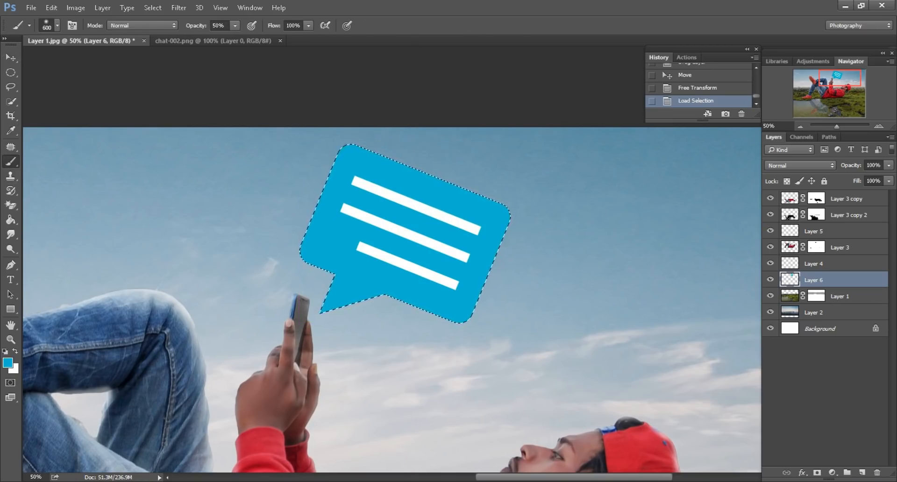
# Paint over the white text lines inside the bubble with a smaller 100% opacity brush, then deselect.
pyautogui.press('[')
pyautogui.press('[')
pyautogui.press('[')
pyautogui.press('[')
pyautogui.press('[')
pyautogui.press('[')
pyautogui.press('[')
pyautogui.press('[')
pyautogui.press('[')
pyautogui.press('[')
pyautogui.press('[')
pyautogui.press('[')
pyautogui.press('[')
pyautogui.press('[')
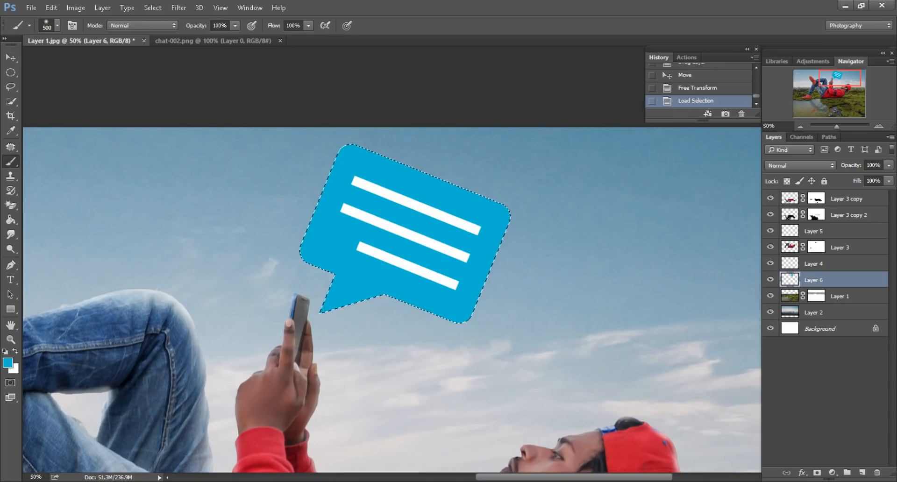
pyautogui.moveTo(397, 259)
pyautogui.mouseDown()
pyautogui.moveTo(384, 254)
pyautogui.moveTo(427, 271)
pyautogui.mouseUp()
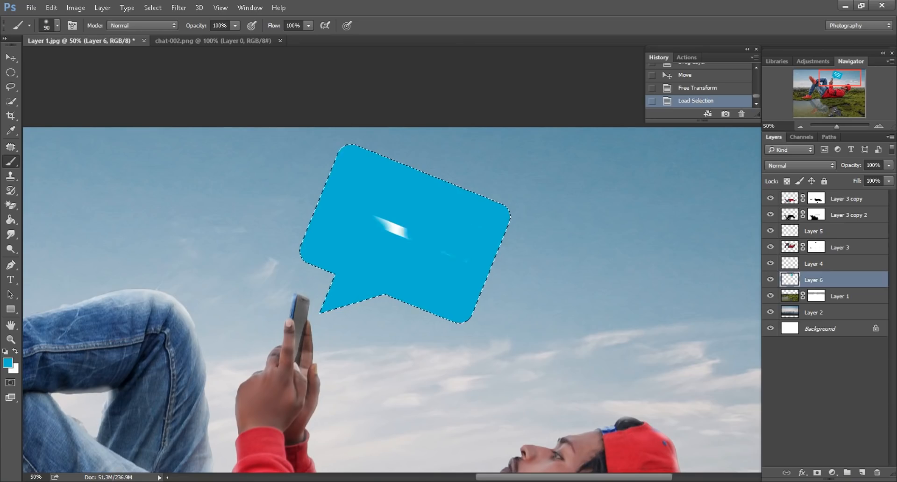
pyautogui.press('l')
pyautogui.hotkey('ctrl', 'd')
pyautogui.hotkey('ctrl', '-')
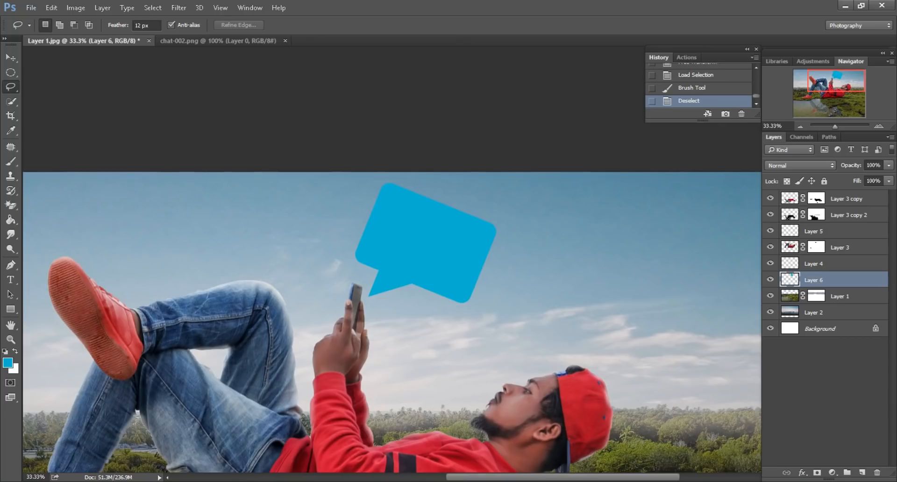
# Open happy-new-year-2019-background-vector-21899753.jpg from the file browser and select the white 2019 digits with Quick Selection.
pyautogui.hotkey('alt', 'Tab')
pyautogui.moveTo(289, 236); pyautogui.dragTo(256, 481)
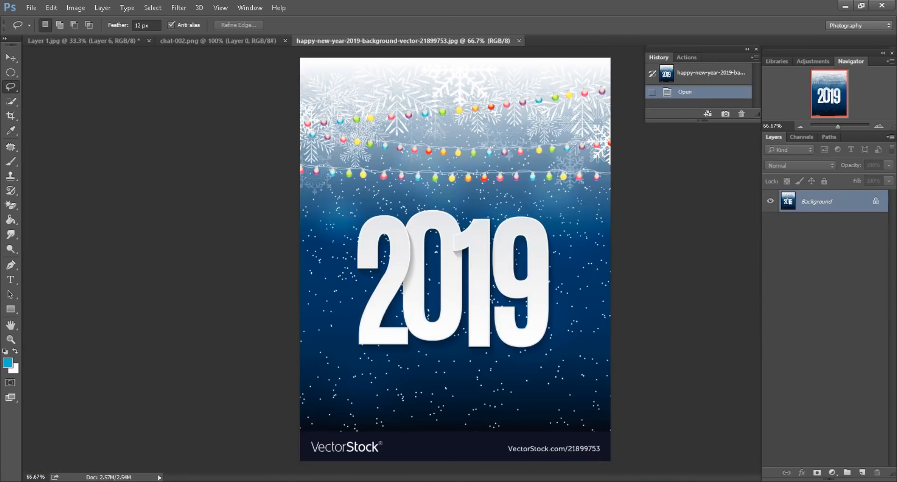
pyautogui.click(10, 102)
pyautogui.hotkey('ctrl', '+')
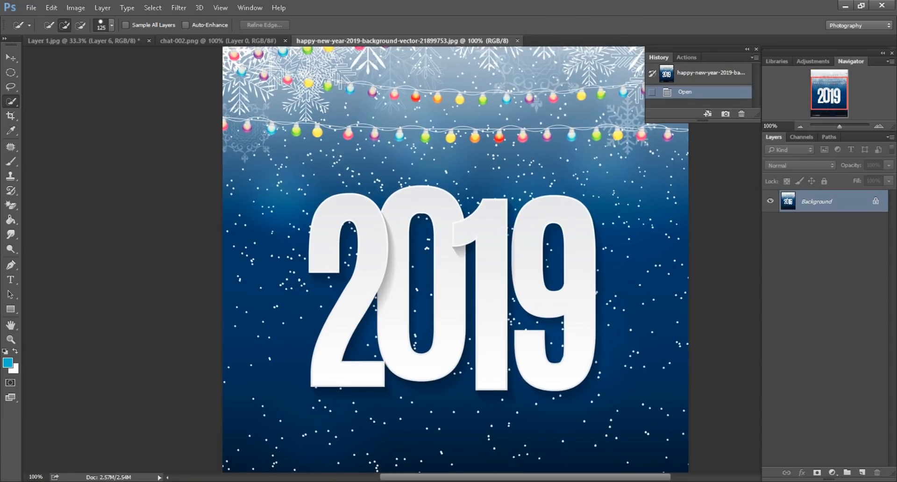
pyautogui.moveTo(332, 227)
pyautogui.mouseDown()
pyautogui.moveTo(350, 289)
pyautogui.moveTo(346, 327)
pyautogui.mouseUp()
pyautogui.moveTo(422, 201)
pyautogui.mouseDown()
pyautogui.moveTo(446, 236)
pyautogui.moveTo(446, 280)
pyautogui.mouseUp()
pyautogui.moveTo(490, 214); pyautogui.dragTo(492, 327)
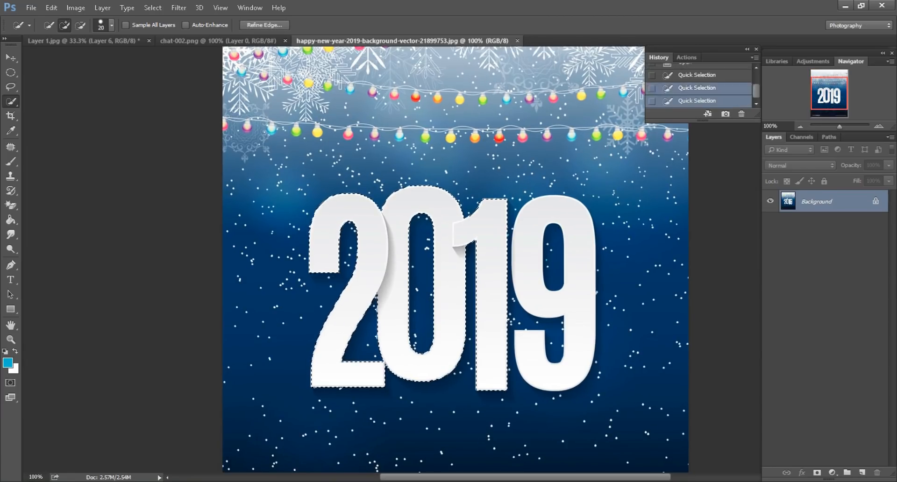
pyautogui.moveTo(553, 210); pyautogui.dragTo(579, 280)
pyautogui.moveTo(579, 327); pyautogui.dragTo(551, 374)
# Bring the selected 2019 digits into the composite as a layer above the chat bubble and place them over it.
pyautogui.keyDown('ctrl'); pyautogui.moveTo(522, 259); pyautogui.dragTo(399, 250); pyautogui.keyUp('ctrl')
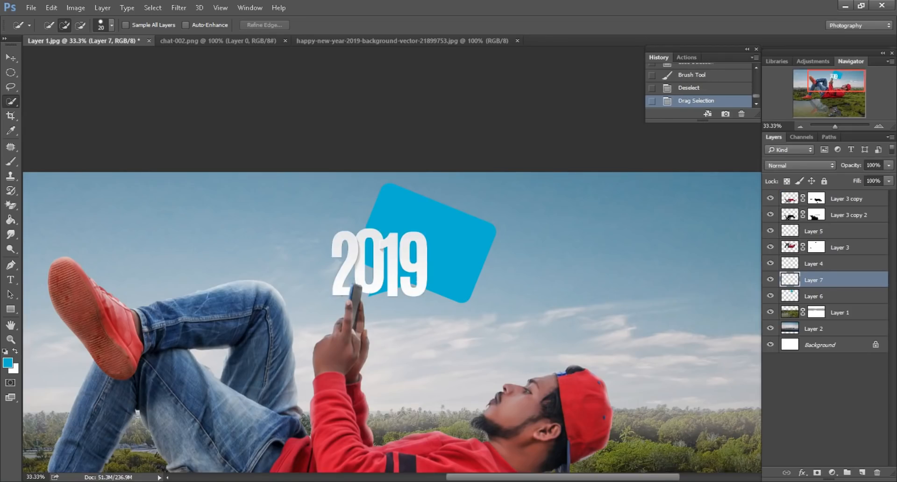
pyautogui.scroll(-2, 399, 250)
pyautogui.scroll(1, 403, 255)
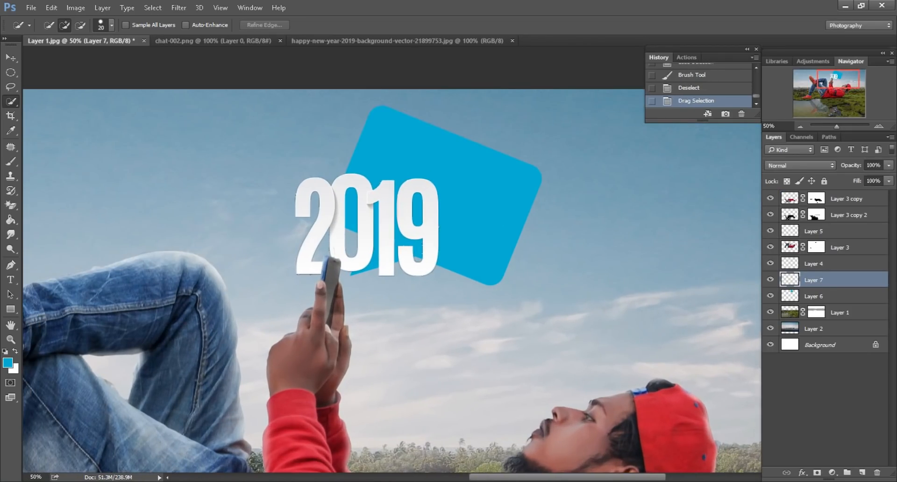
pyautogui.keyDown('ctrl'); pyautogui.moveTo(393, 213); pyautogui.dragTo(457, 197); pyautogui.keyUp('ctrl')
# Scale the 2019 digits to 82%, rotate them about 20.4° clockwise and center them inside the tilted bubble.
pyautogui.click(51, 8)
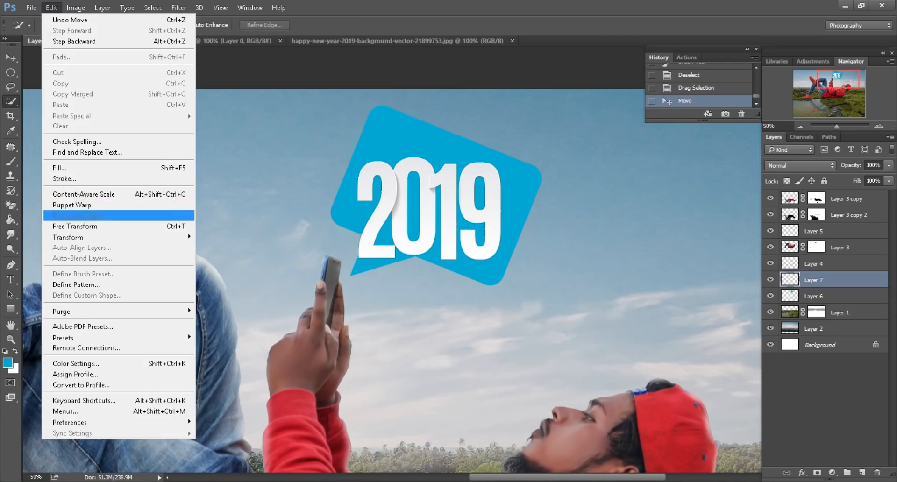
pyautogui.click(75, 226)
pyautogui.click(200, 25)
pyautogui.moveTo(213, 26); pyautogui.dragTo(205, 25)
pyautogui.moveTo(520, 193); pyautogui.dragTo(522, 225)
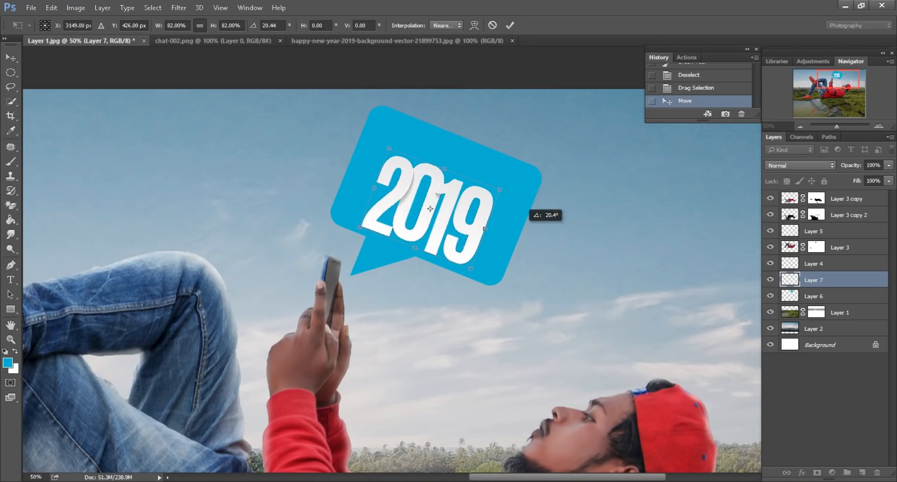
pyautogui.moveTo(430, 208); pyautogui.dragTo(431, 205)
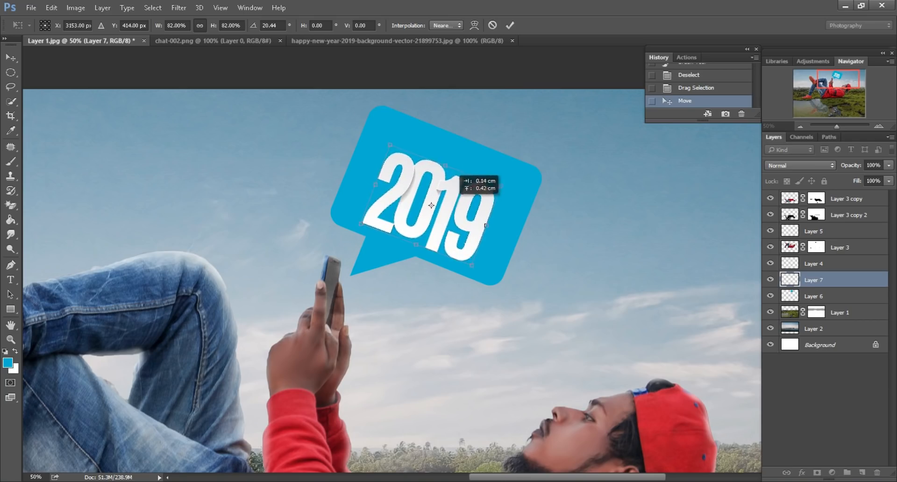
pyautogui.click(509, 25)
# Examine how the 2019 chat bubble fits the whole composite and how it looks up close beside the phone.
pyautogui.hotkey('ctrl', '-')
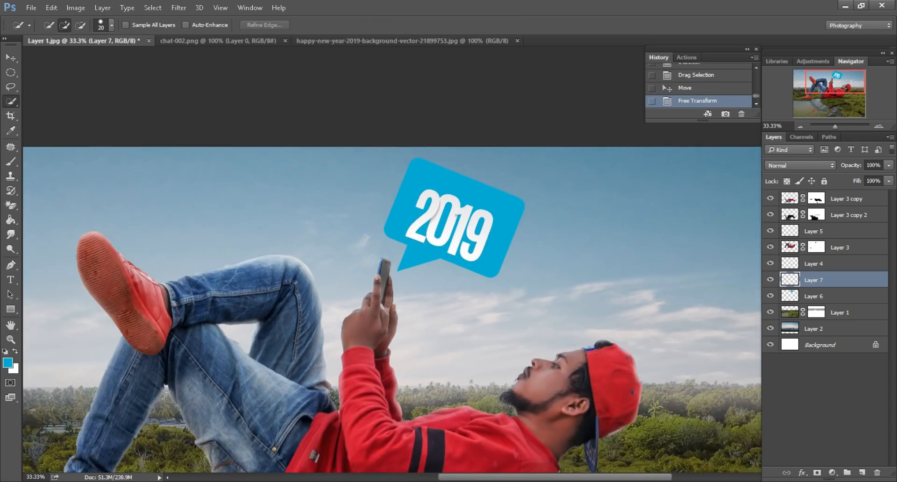
pyautogui.hotkey('ctrl', '+')
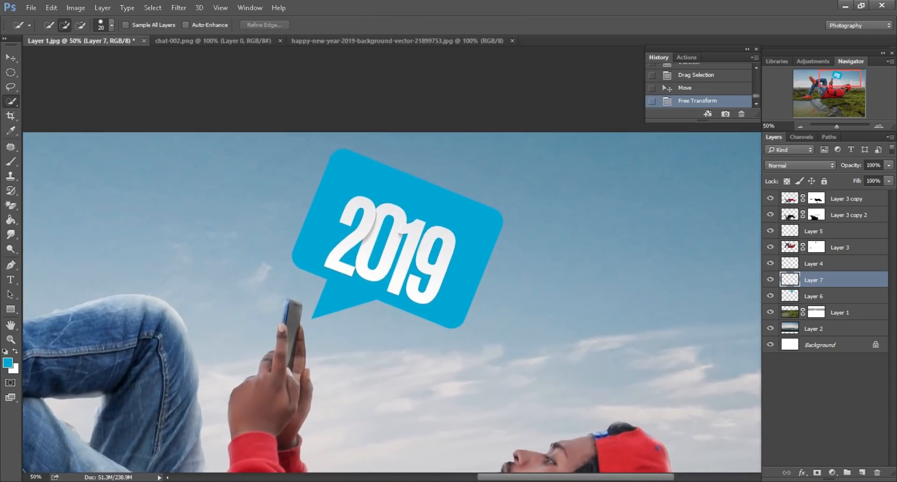
pyautogui.hotkey('ctrl', '-')
pyautogui.hotkey('ctrl', '-')
pyautogui.hotkey('ctrl', '-')
pyautogui.hotkey('ctrl', '-')
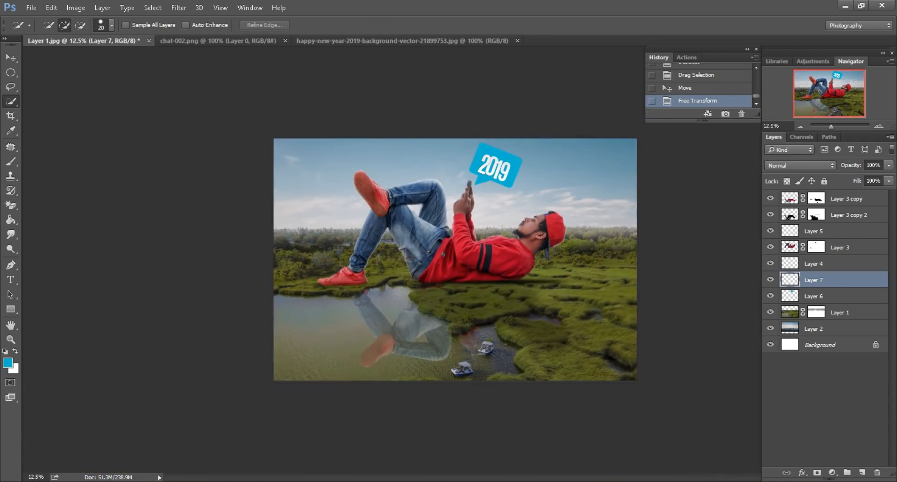
pyautogui.hotkey('ctrl', '+')
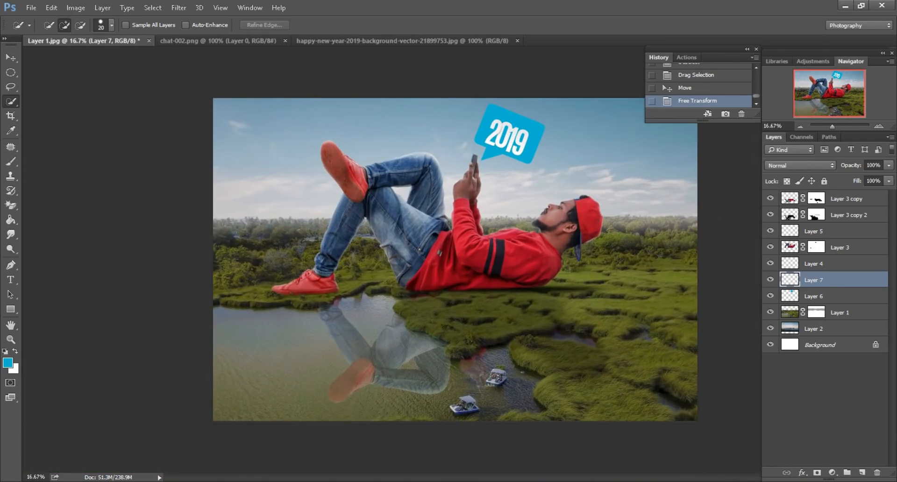
pyautogui.hotkey('ctrl', '+')
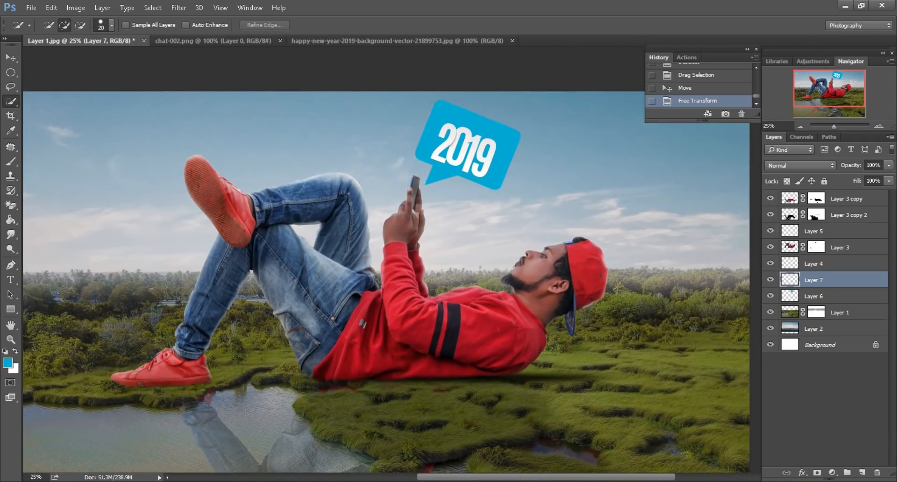
pyautogui.scroll(2, 391, 282)
pyautogui.hscroll(3, 391, 282)
pyautogui.hotkey('ctrl', '+')
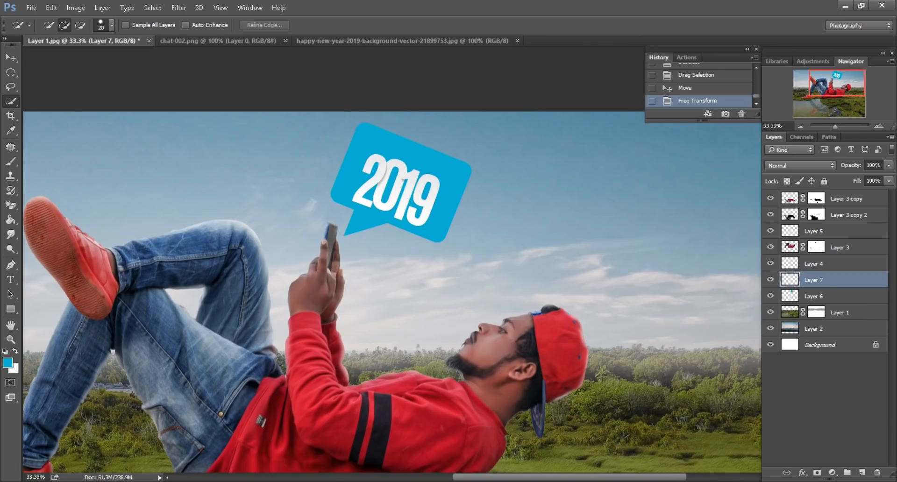
# Merge the 2019 digits down into the chat bubble's layer and check the merged layer.
pyautogui.rightClick(812, 279)
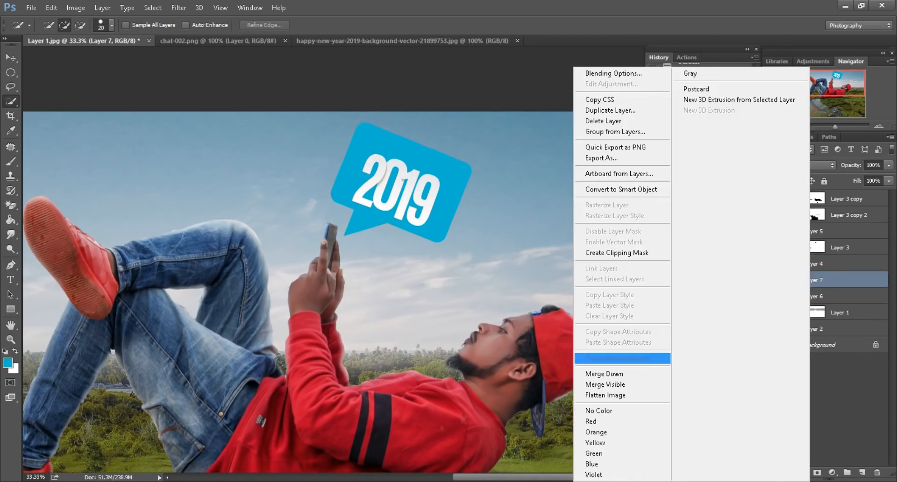
pyautogui.click(607, 375)
pyautogui.click(770, 279)
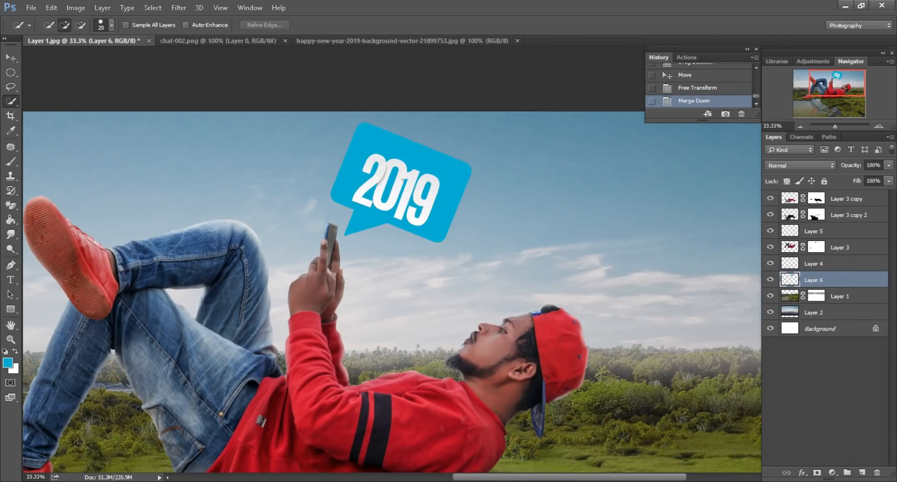
# Duplicate the merged 2019 bubble layer and move the copy straight down over the water near the boats.
pyautogui.moveTo(822, 280); pyautogui.dragTo(861, 472)
pyautogui.hotkey('ctrl', '-')
pyautogui.hotkey('ctrl', '-')
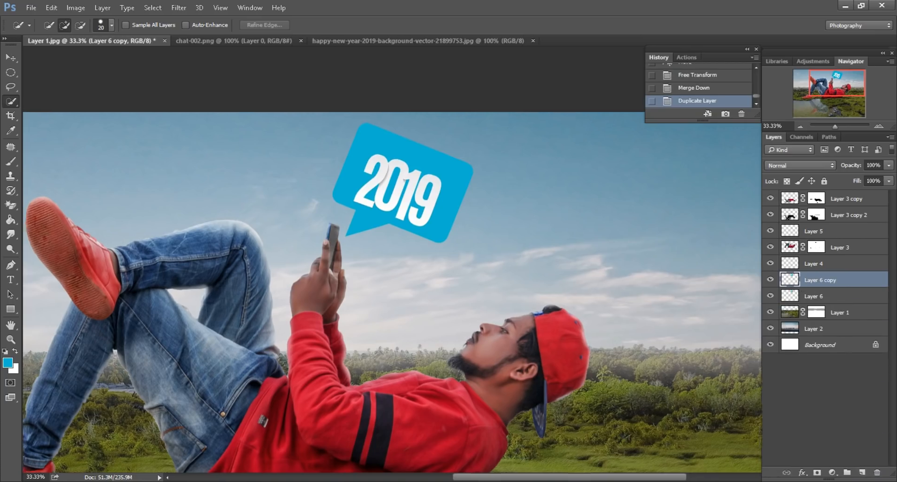
pyautogui.press('v')
pyautogui.moveTo(513, 135); pyautogui.dragTo(509, 382)
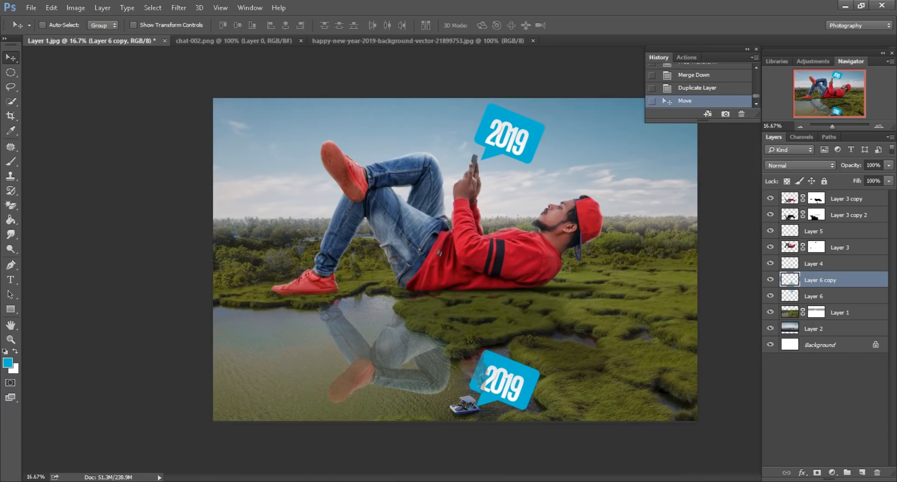
# Flip the bubble copy vertically as a reflection and move it down so it runs past the image's lower edge.
pyautogui.click(51, 7)
pyautogui.click(65, 226)
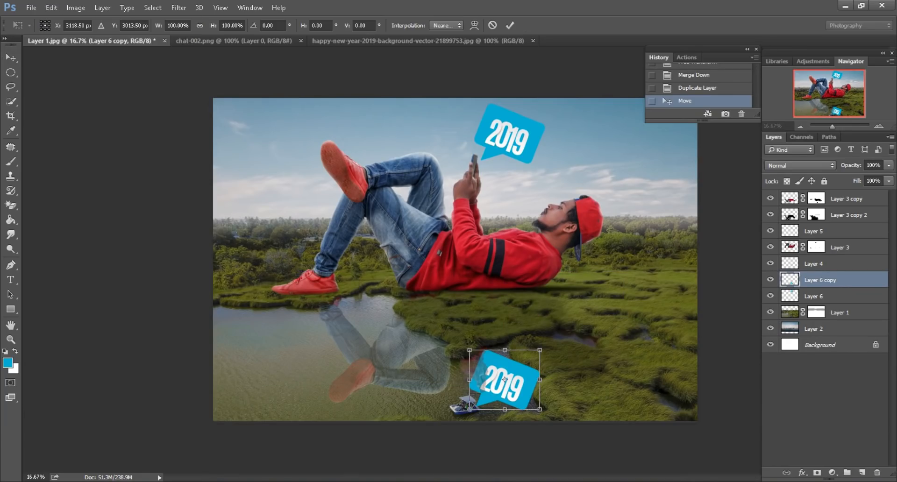
pyautogui.rightClick(505, 379)
pyautogui.click(528, 365)
pyautogui.moveTo(504, 379); pyautogui.dragTo(508, 414)
pyautogui.hotkey('ctrl', '+')
pyautogui.hotkey('ctrl', '+')
pyautogui.scroll(-6, 392, 260)
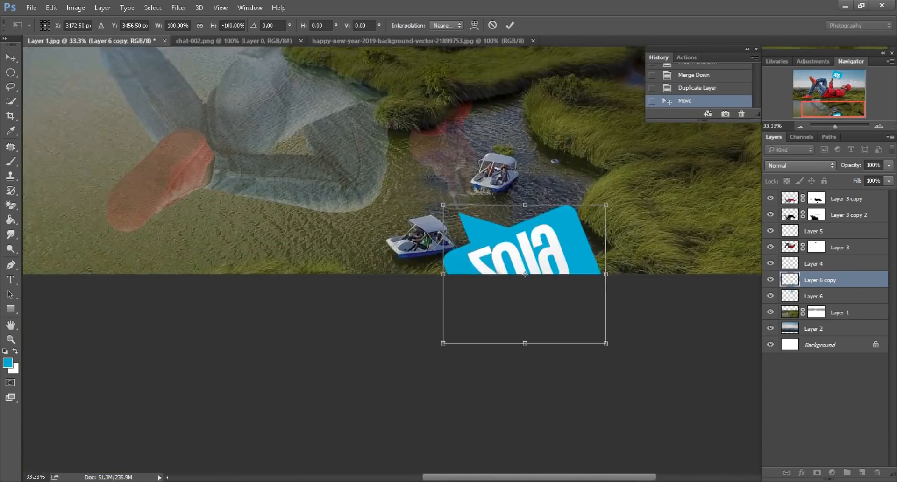
pyautogui.hotkey('ctrl', '+')
pyautogui.moveTo(506, 226); pyautogui.dragTo(505, 236)
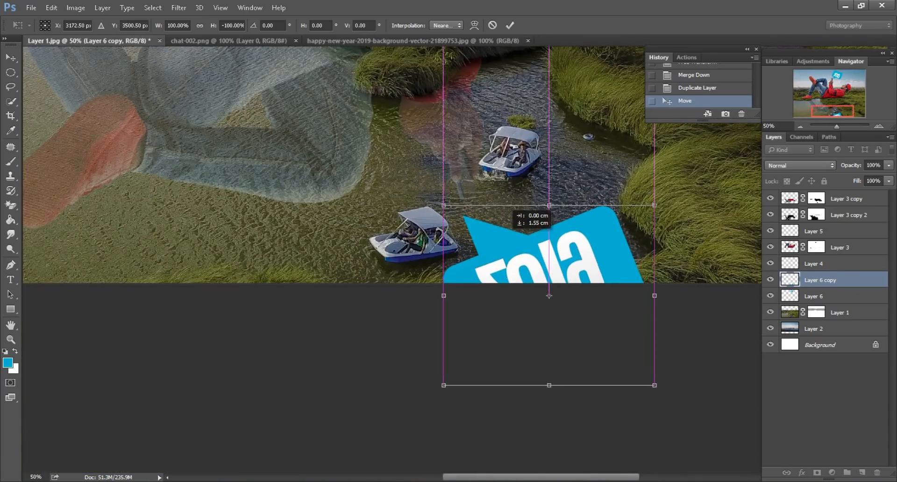
# Try the bubble reflection flipped horizontally over the lower boat and flip it back to its previous orientation.
pyautogui.rightClick(532, 238)
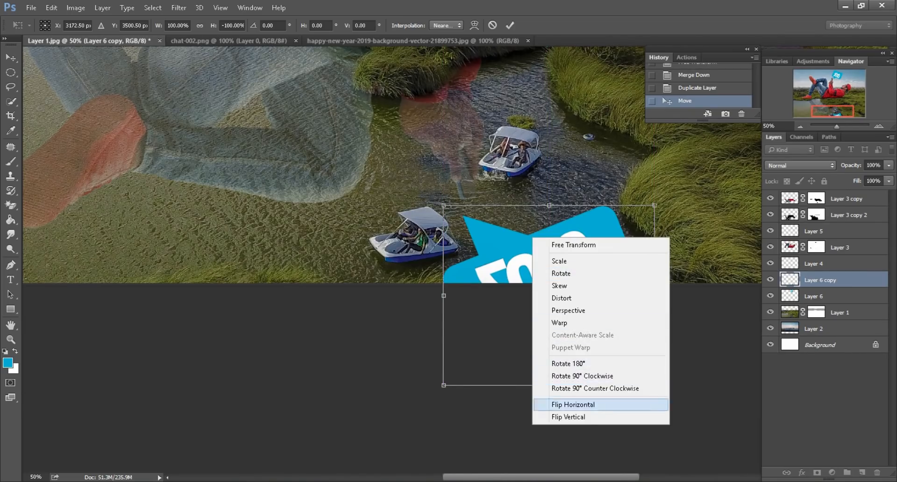
pyautogui.click(568, 404)
pyautogui.moveTo(583, 217); pyautogui.dragTo(421, 226)
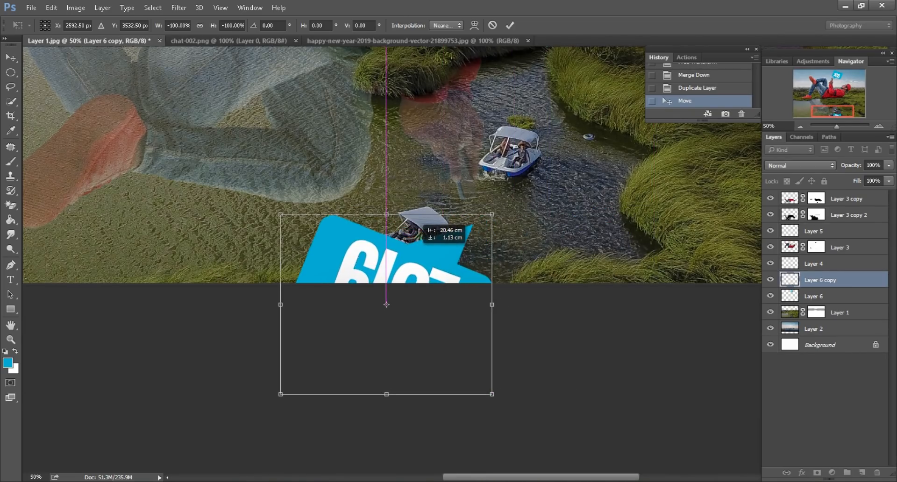
pyautogui.hotkey('ctrl', '-')
pyautogui.rightClick(449, 270)
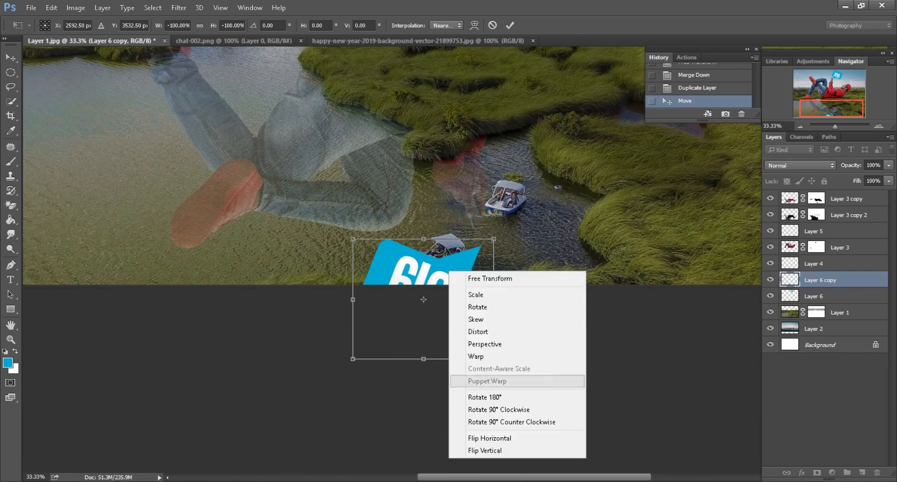
pyautogui.click(489, 438)
# Place the bubble reflection in the water just right of the lower boat and apply the transform.
pyautogui.moveTo(441, 242); pyautogui.dragTo(571, 227)
pyautogui.click(510, 24)
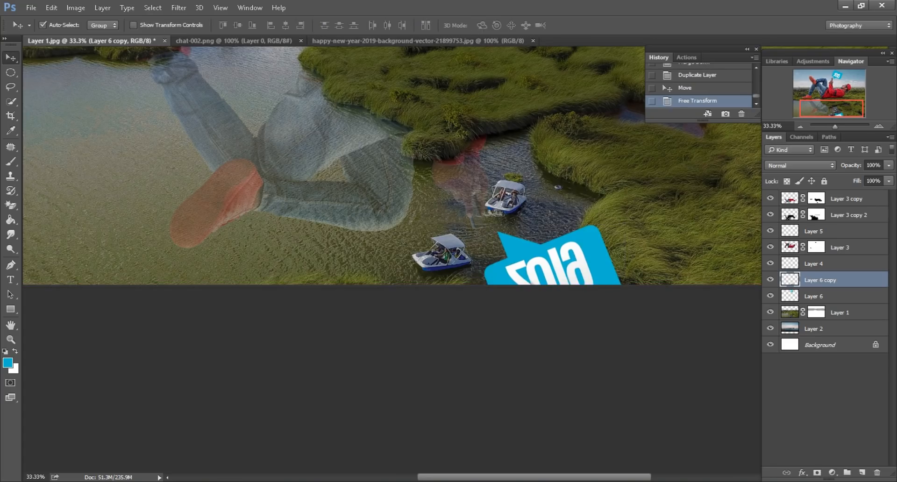
# Lower the bubble reflection's fill to 29% and erase the parts of it that overlap the grass.
pyautogui.moveTo(856, 180); pyautogui.dragTo(822, 181)
pyautogui.rightClick(10, 205)
pyautogui.click(59, 203)
pyautogui.scroll(1, 476, 252)
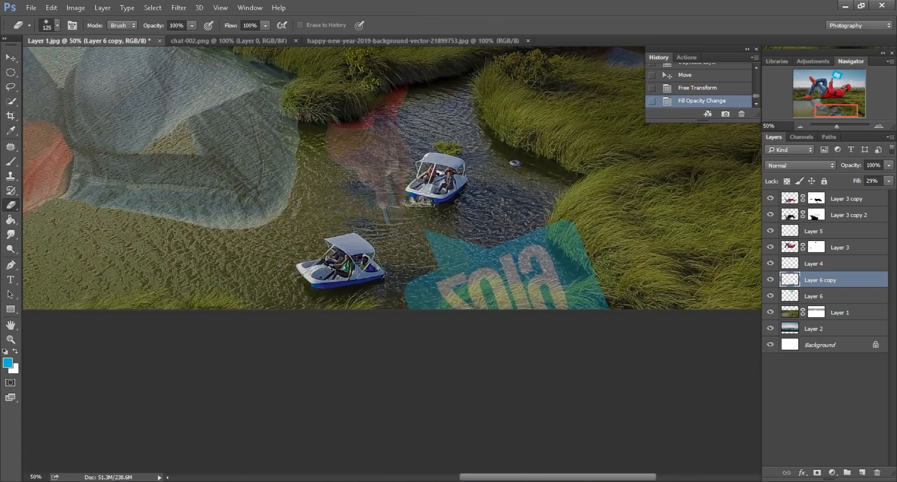
pyautogui.moveTo(856, 181); pyautogui.dragTo(850, 181)
pyautogui.moveTo(606, 306); pyautogui.dragTo(451, 304)
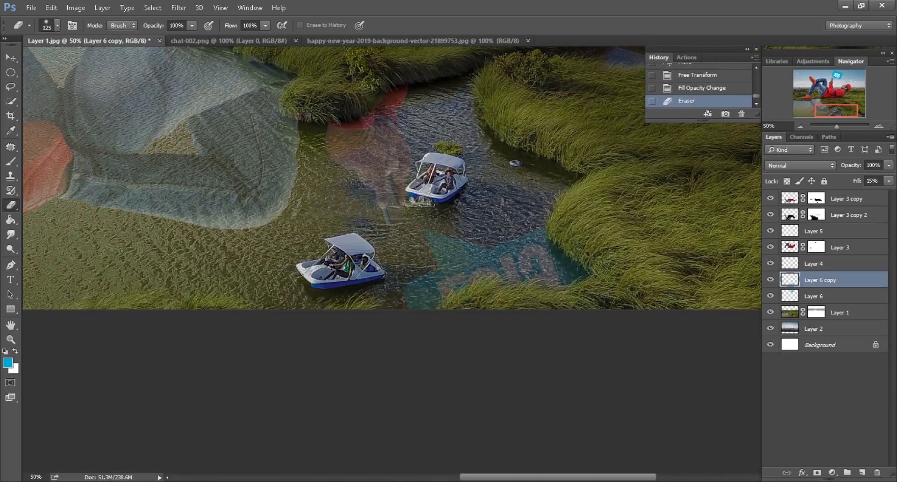
pyautogui.scroll(-1, 479, 270)
pyautogui.moveTo(856, 180); pyautogui.dragTo(862, 181)
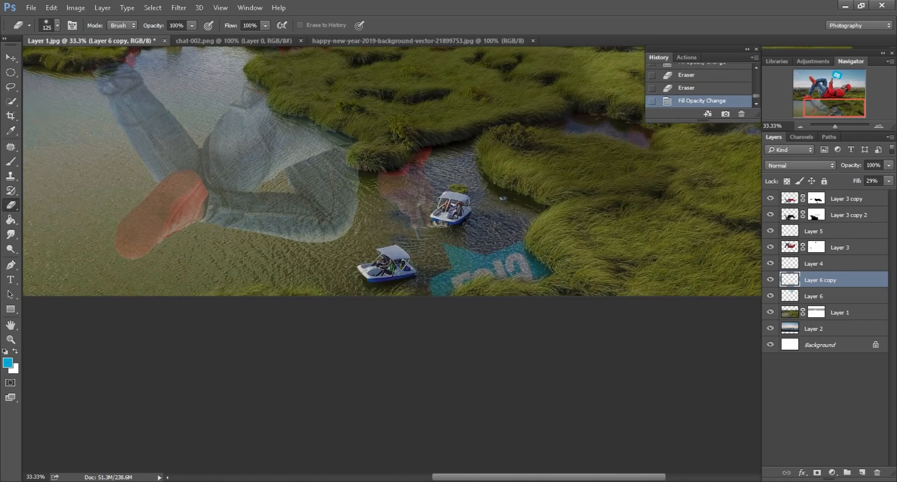
pyautogui.hotkey('ctrl', '-')
pyautogui.hotkey('ctrl', '-')
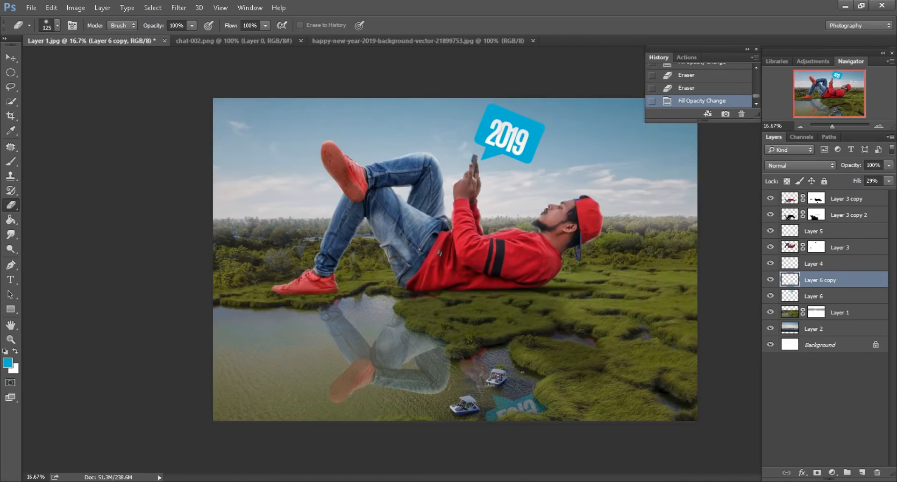
pyautogui.hotkey('ctrl', '-')
# Add the text HAPPY NEW YEAR in white Agency FB Bold in the sky left of the chat bubble.
pyautogui.hotkey('ctrl', '+')
pyautogui.hotkey('ctrl', '+')
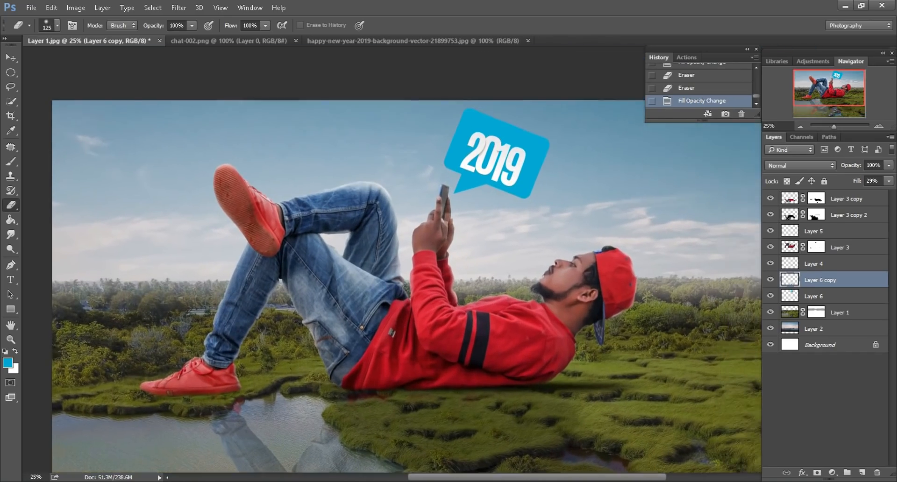
pyautogui.hotkey('ctrl', '+')
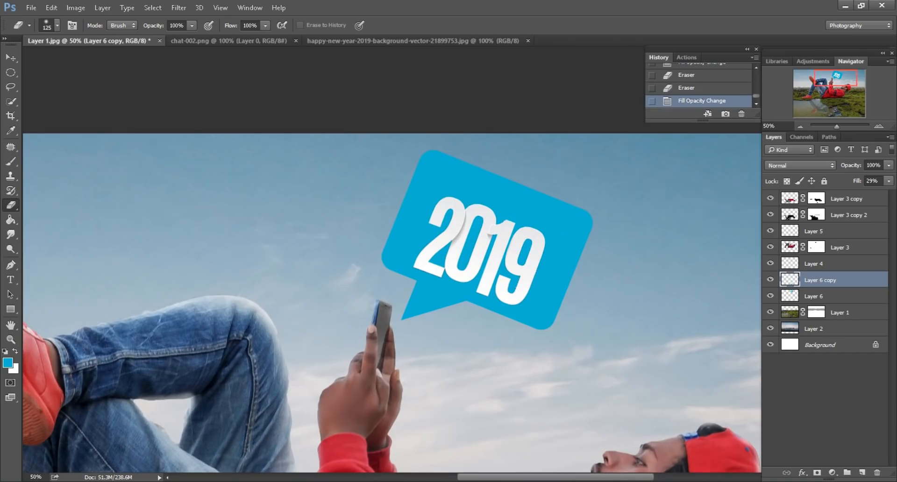
pyautogui.press('t')
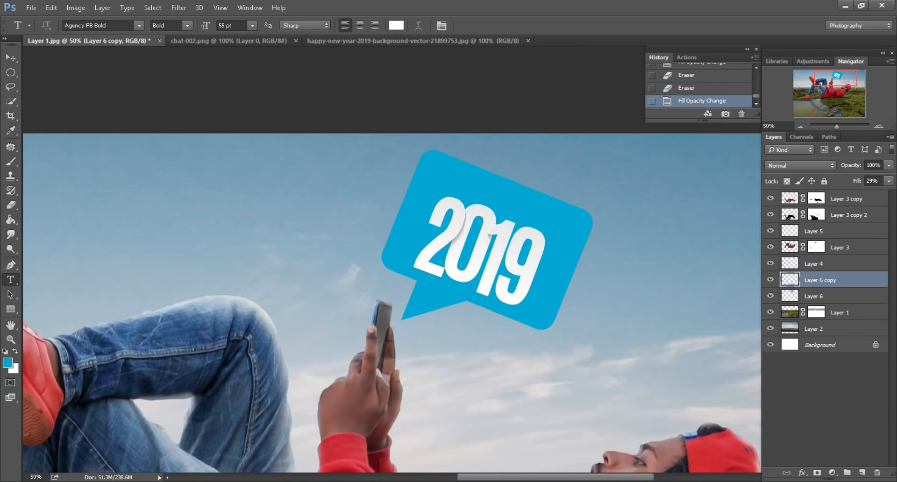
pyautogui.click(217, 190)
pyautogui.write('HAPPY NEW YEAR')
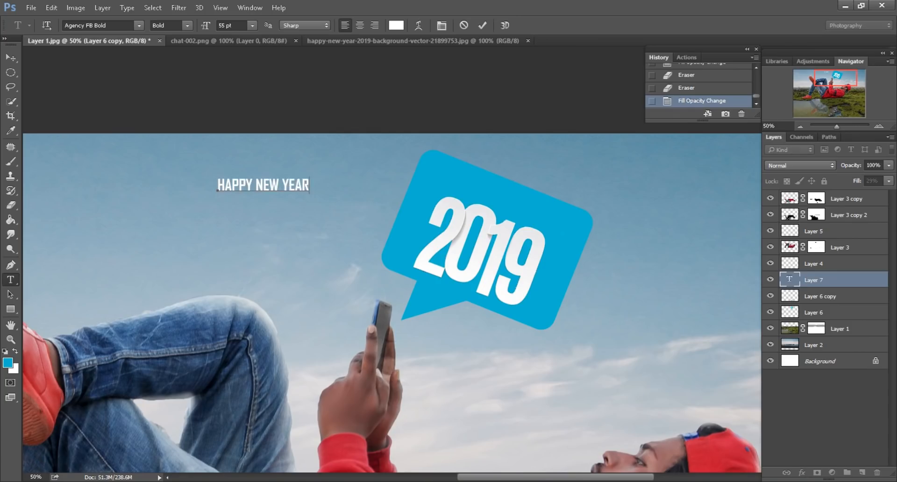
# Set the font size of the whole HAPPY NEW YEAR text to 72 pt.
pyautogui.hotkey('ctrl', 'a')
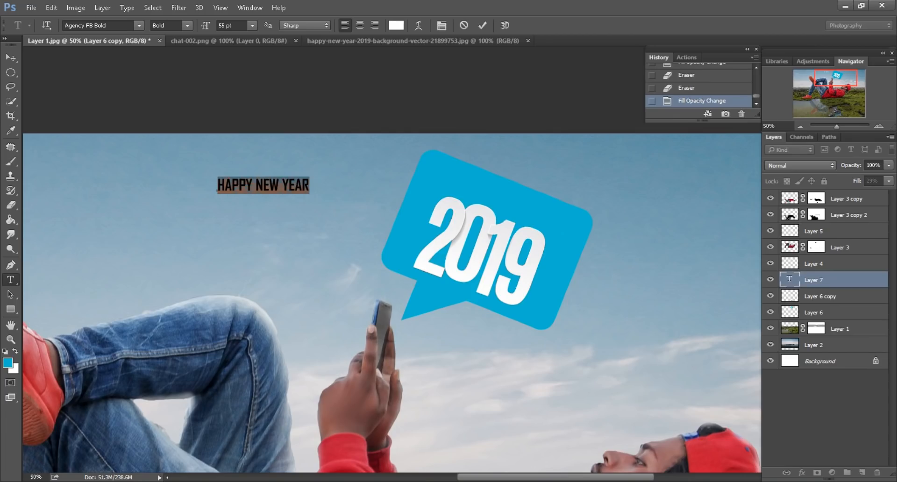
pyautogui.write('72')
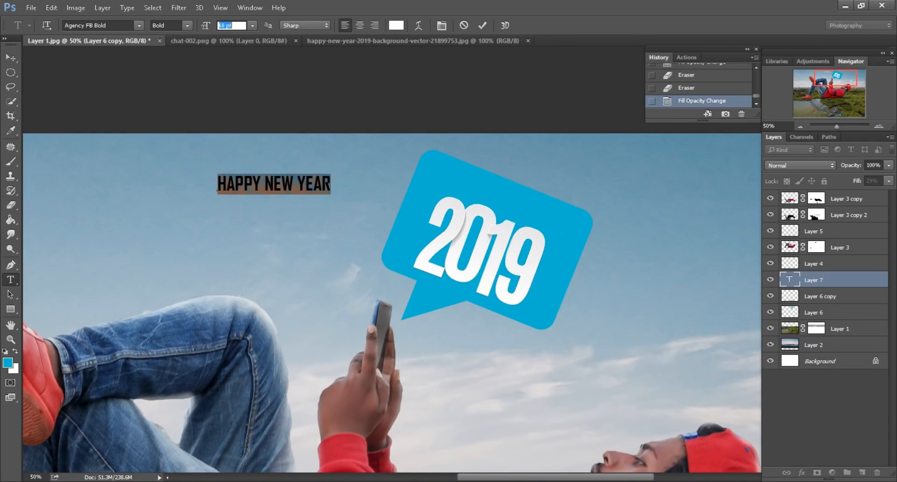
pyautogui.press('Return')
# Rotate the HAPPY NEW YEAR text to the bubble's slant and place it inside the bubble above the 2019 digits.
pyautogui.moveTo(350, 169); pyautogui.dragTo(350, 183)
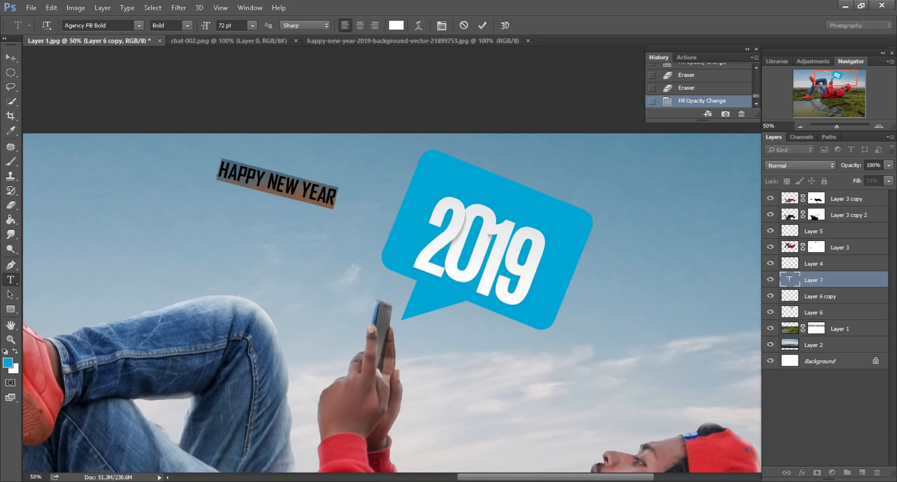
pyautogui.moveTo(277, 183); pyautogui.dragTo(489, 196)
pyautogui.moveTo(561, 225); pyautogui.dragTo(562, 233)
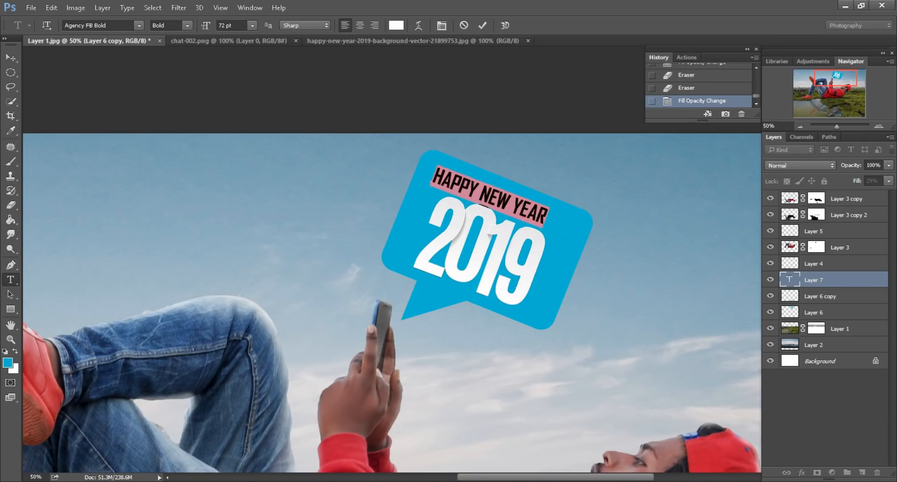
pyautogui.moveTo(489, 196); pyautogui.dragTo(503, 199)
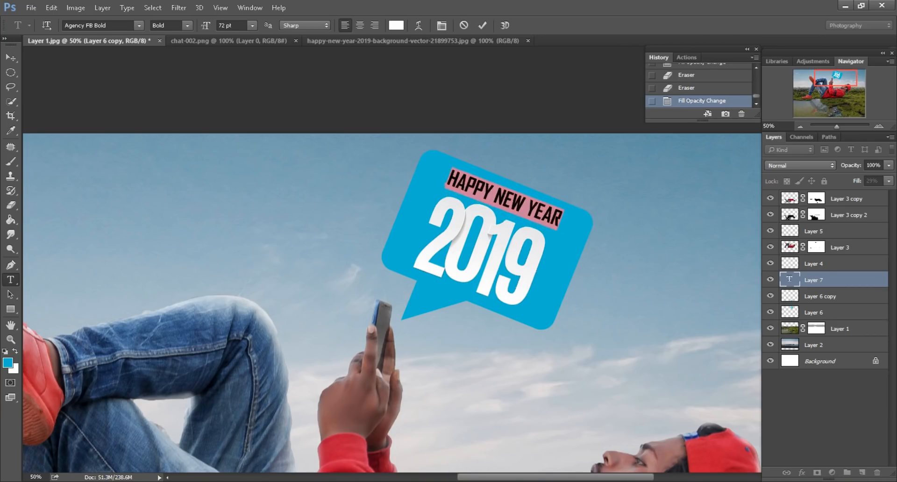
pyautogui.click(482, 26)
pyautogui.hotkey('ctrl', '-')
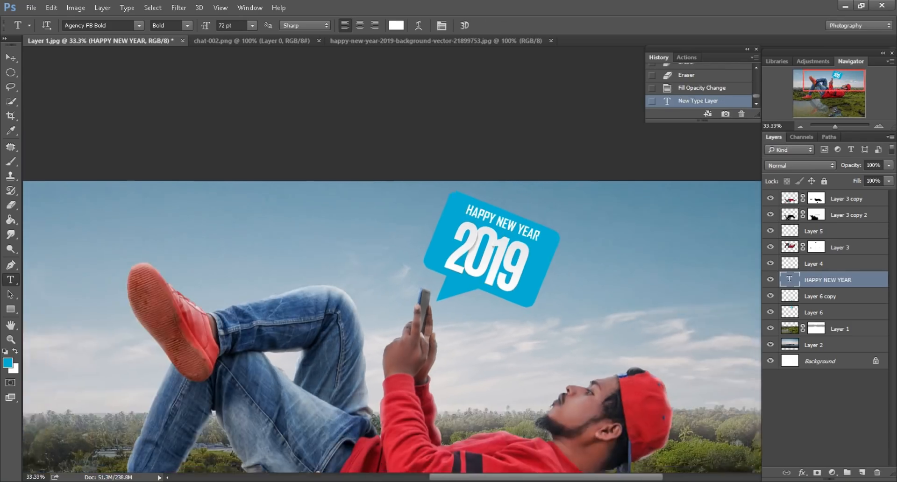
pyautogui.hotkey('ctrl', '-')
# Try Bevel & Emboss with a Stroke on the HAPPY NEW YEAR text and undo the layer style.
pyautogui.hotkey('ctrl', '+')
pyautogui.hotkey('ctrl', '+')
pyautogui.hotkey('ctrl', '+')
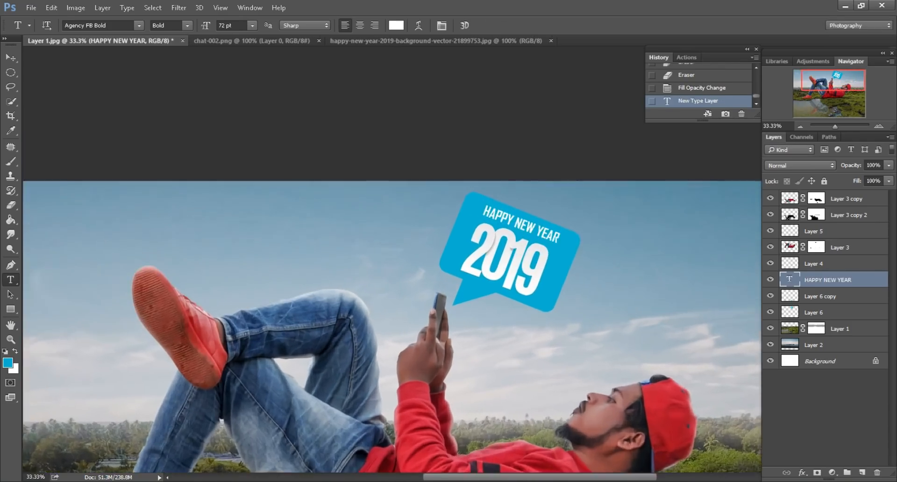
pyautogui.rightClick(829, 279)
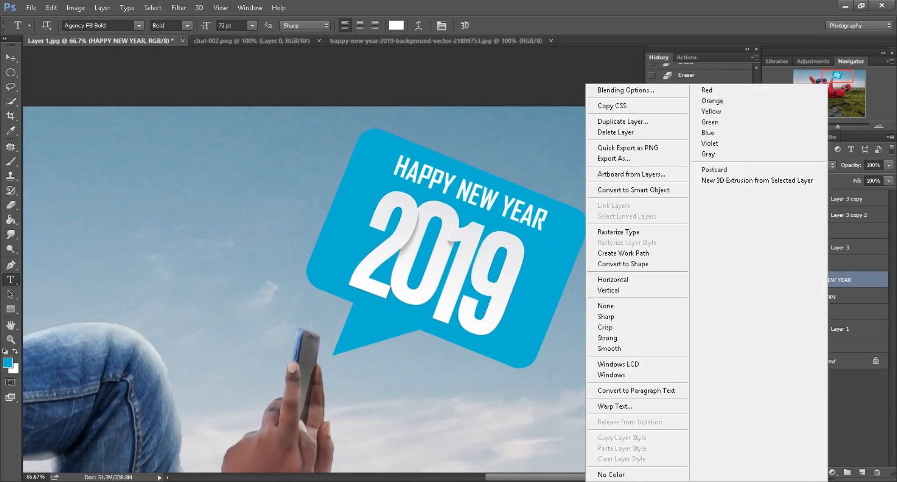
pyautogui.click(619, 90)
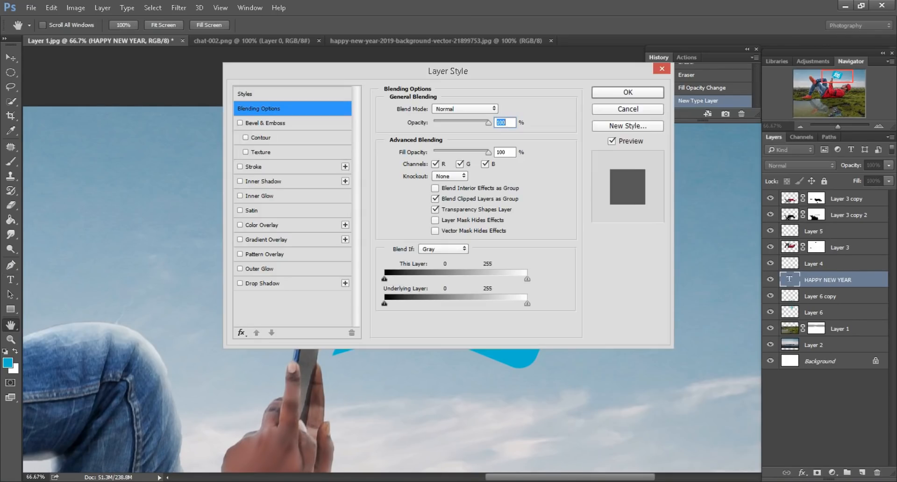
pyautogui.moveTo(327, 71); pyautogui.dragTo(721, 114)
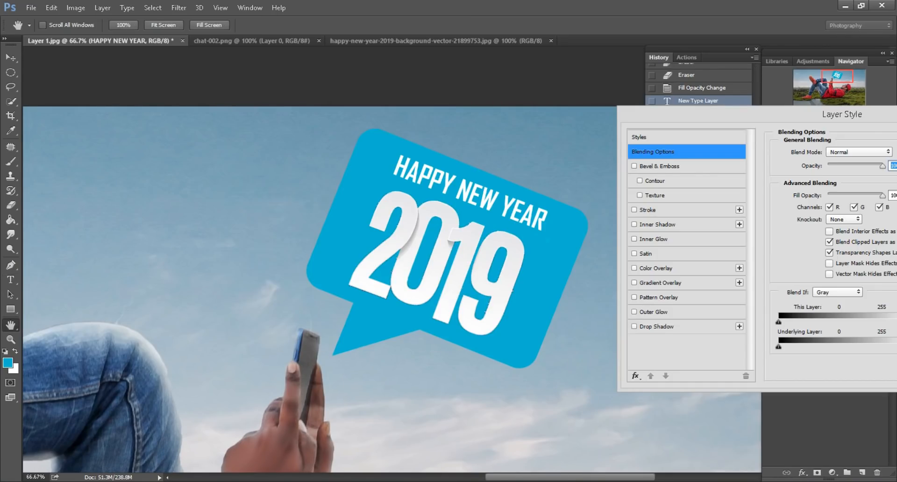
pyautogui.click(634, 166)
pyautogui.click(634, 165)
pyautogui.click(639, 180)
pyautogui.click(639, 180)
pyautogui.click(634, 210)
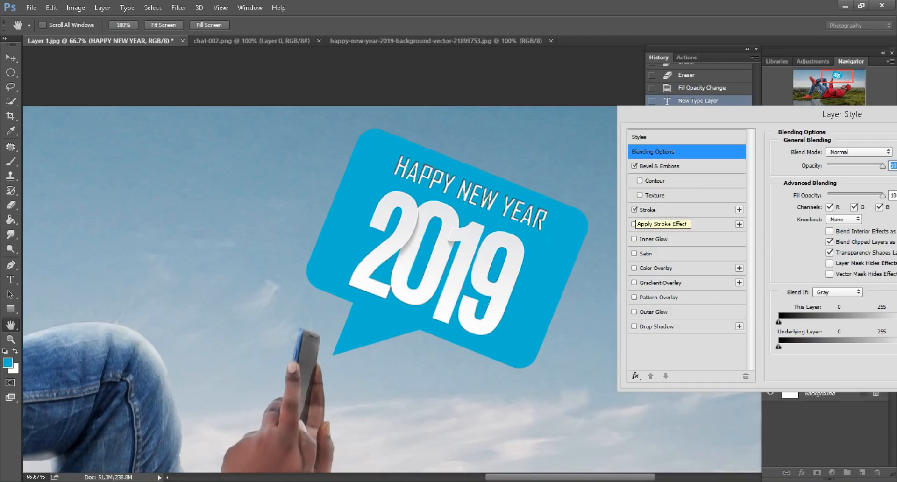
pyautogui.moveTo(747, 114); pyautogui.dragTo(497, 137)
pyautogui.click(771, 158)
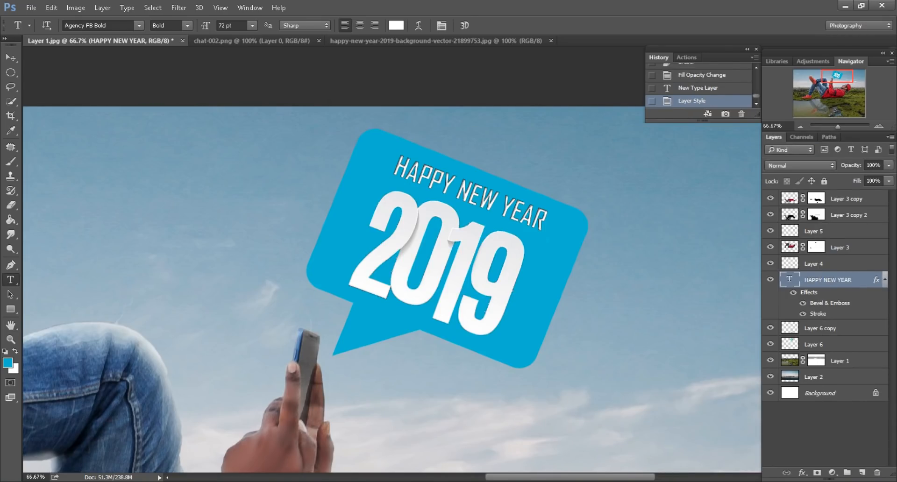
pyautogui.hotkey('ctrl', 'z')
# Merge all visible layers of the composite into a single Background layer.
pyautogui.hotkey('ctrl', '-')
pyautogui.hotkey('ctrl', '-')
pyautogui.hotkey('ctrl', '-')
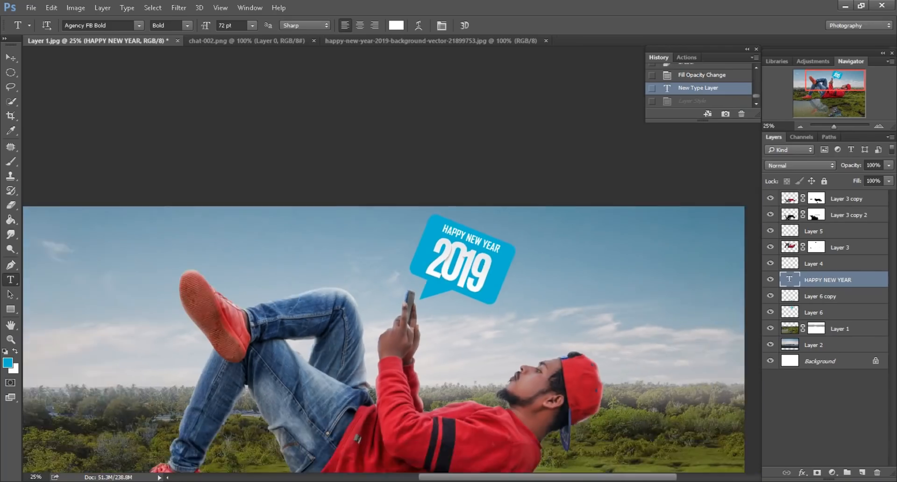
pyautogui.hotkey('ctrl', '-')
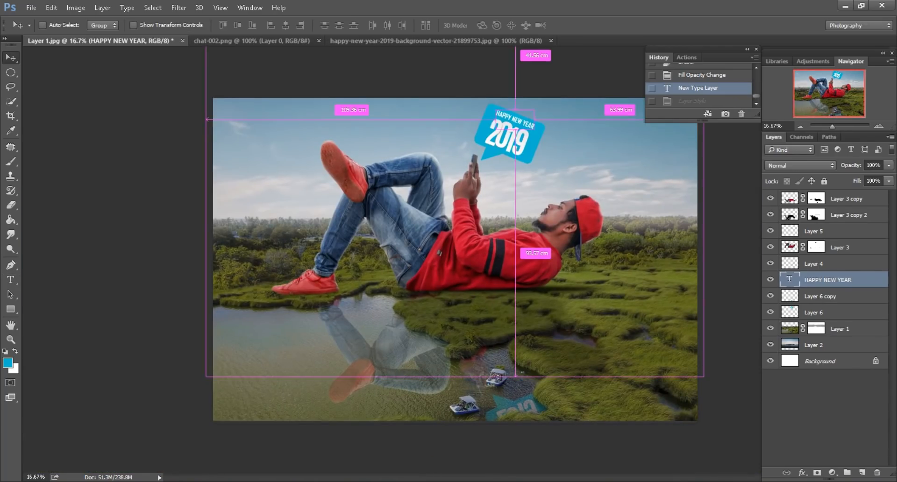
pyautogui.hotkey('ctrl', '-')
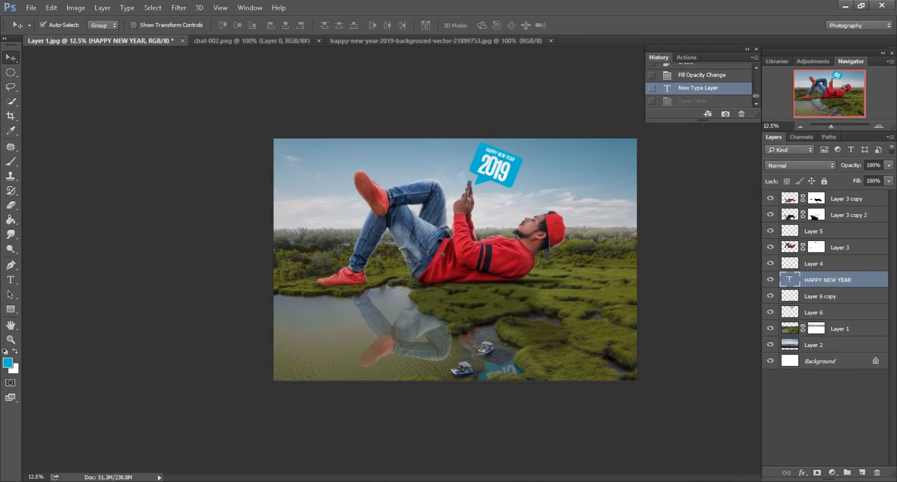
pyautogui.rightClick(850, 280)
pyautogui.click(859, 329)
pyautogui.click(841, 329)
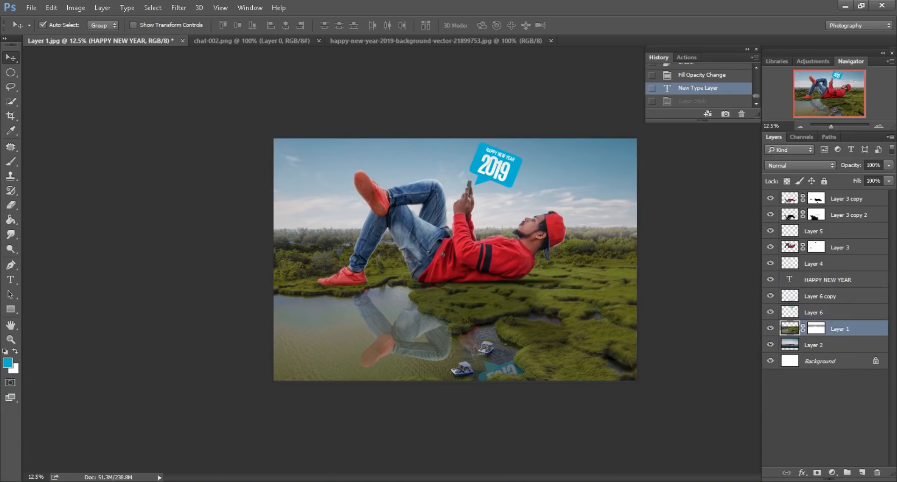
pyautogui.rightClick(835, 329)
pyautogui.click(630, 384)
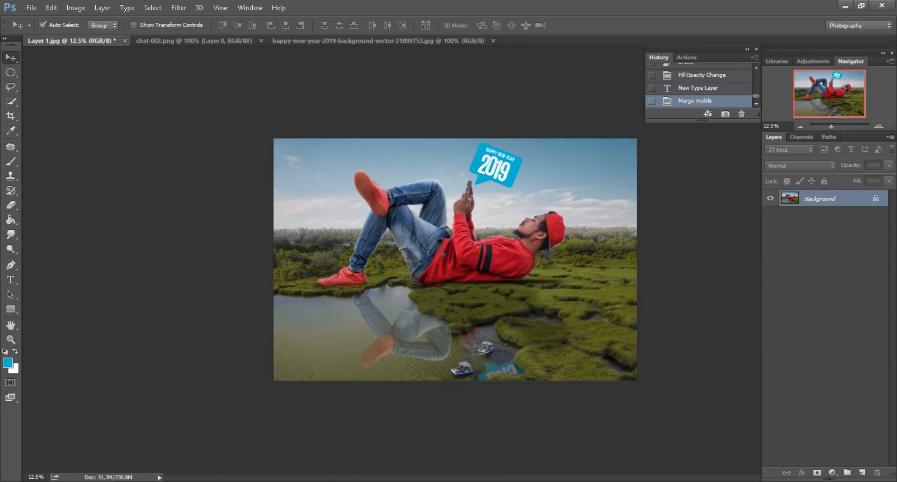
# Duplicate the merged Background layer and open the copy in the Camera Raw filter.
pyautogui.moveTo(862, 252); pyautogui.dragTo(861, 472)
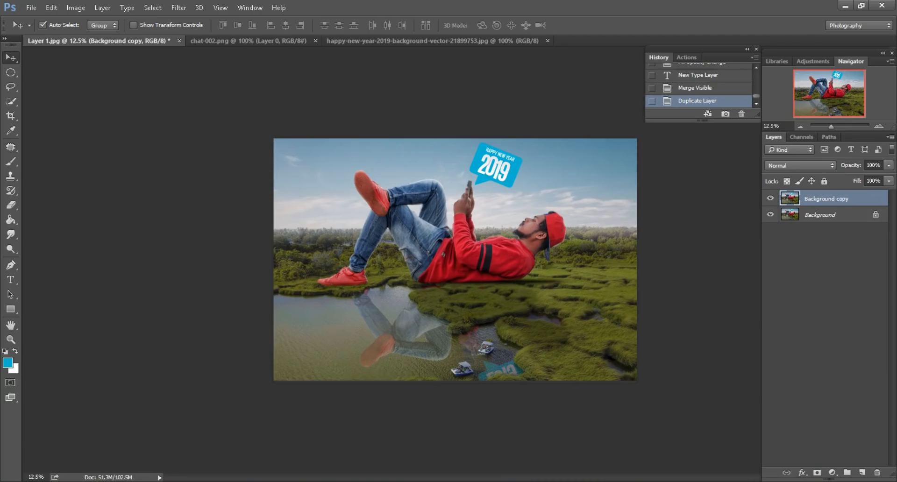
pyautogui.click(178, 7)
pyautogui.click(201, 72)
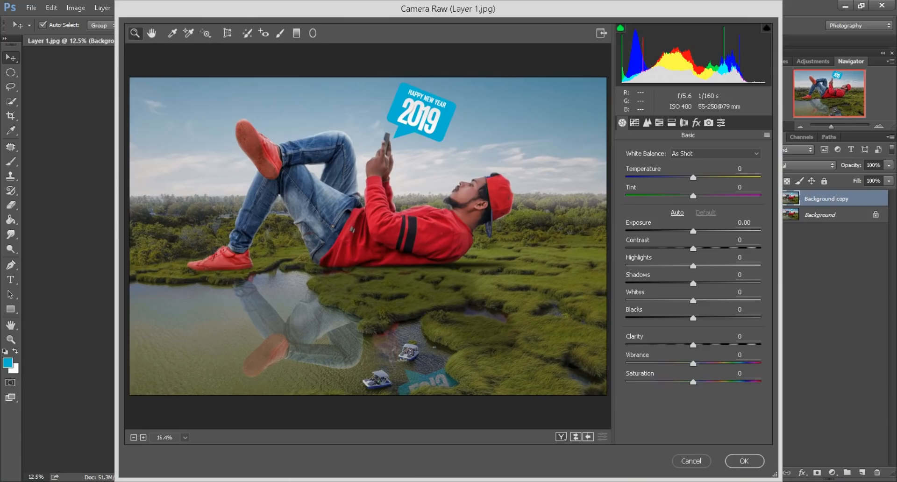
# Adjust the basic tones by setting Clarity to 15, lowering Blacks slightly and raising Shadows strongly.
pyautogui.write('15')
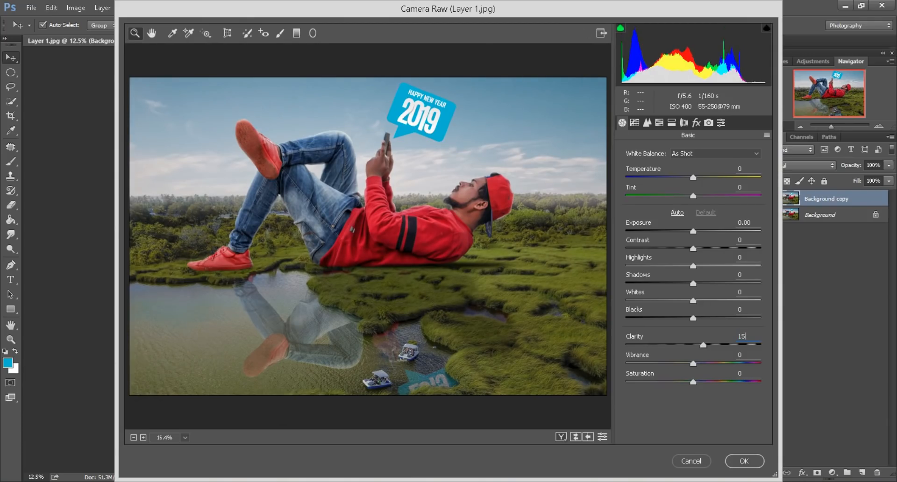
pyautogui.moveTo(693, 318); pyautogui.dragTo(687, 318)
pyautogui.moveTo(693, 283); pyautogui.dragTo(736, 283)
# Reduce the saturation of the oranges to -25 in the HSL adjustments.
pyautogui.hotkey('ctrl', 'alt', '4')
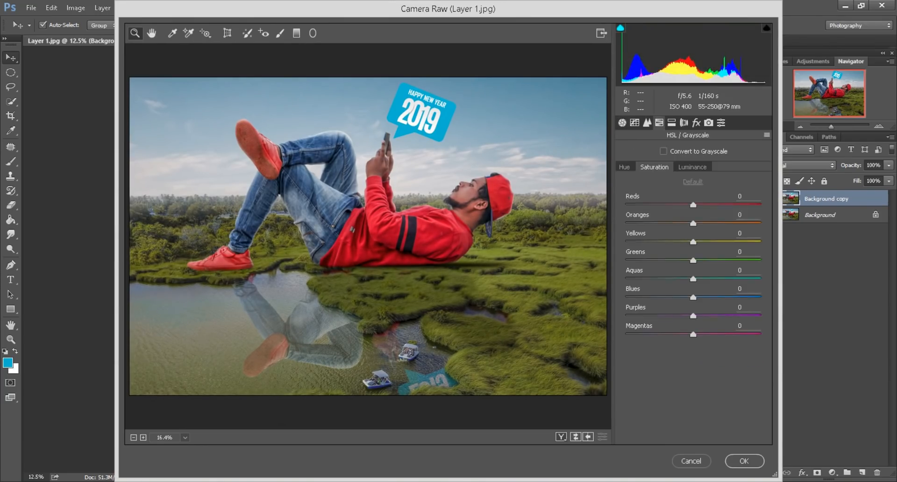
pyautogui.moveTo(693, 223); pyautogui.dragTo(675, 223)
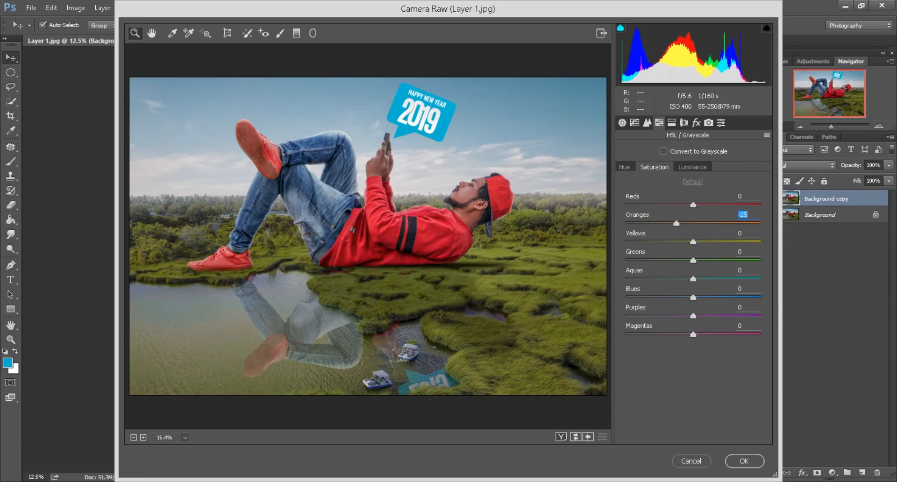
# Sharpen the layer with Amount 48 and Detail 28, and apply the Camera Raw grading.
pyautogui.hotkey('ctrl', 'alt', '3')
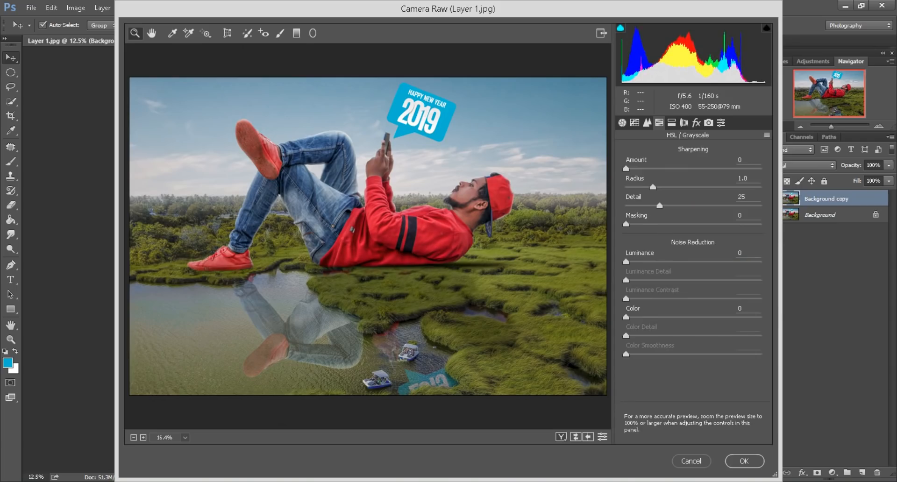
pyautogui.moveTo(626, 169); pyautogui.dragTo(668, 168)
pyautogui.moveTo(659, 205); pyautogui.dragTo(663, 205)
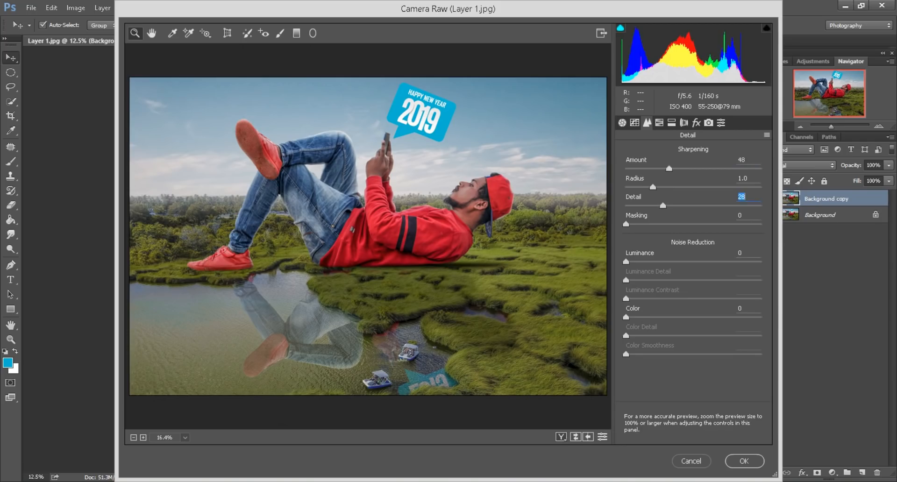
pyautogui.click(744, 460)
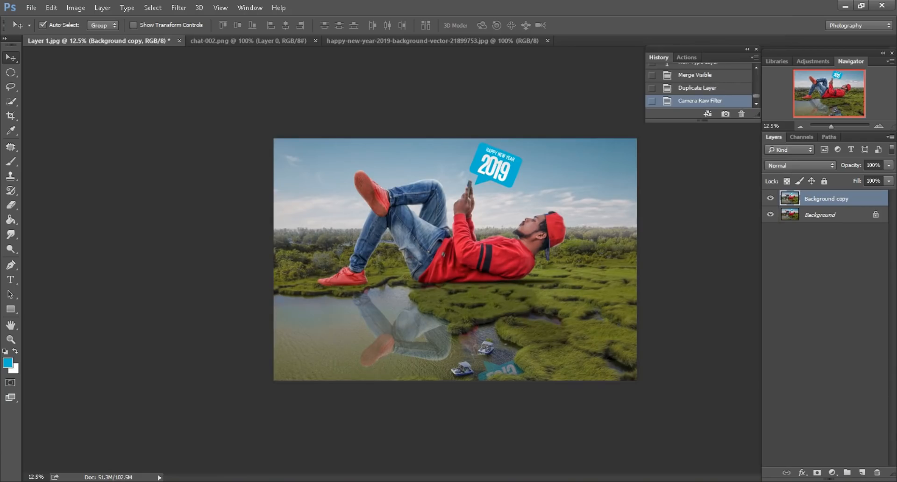
# Duplicate the graded layer and add a gray-filled new layer in Overlay mode above it.
pyautogui.moveTo(840, 198); pyautogui.dragTo(861, 472)
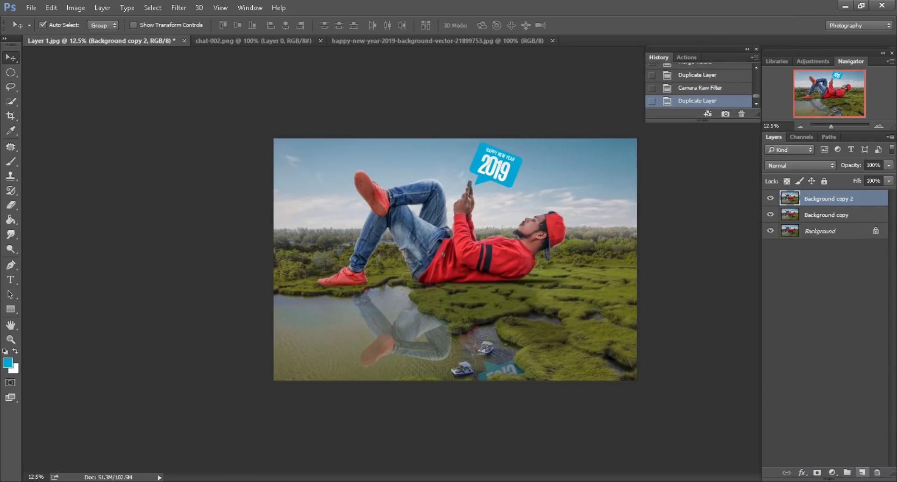
pyautogui.click(862, 472)
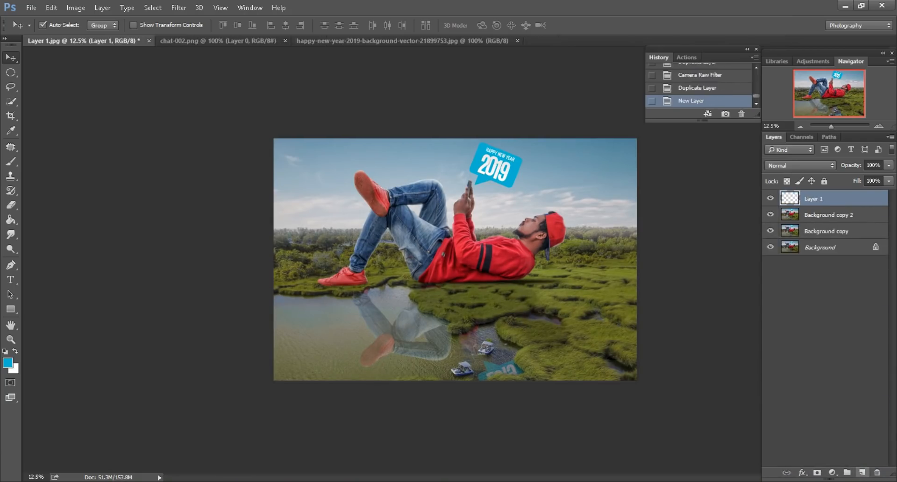
pyautogui.click(52, 8)
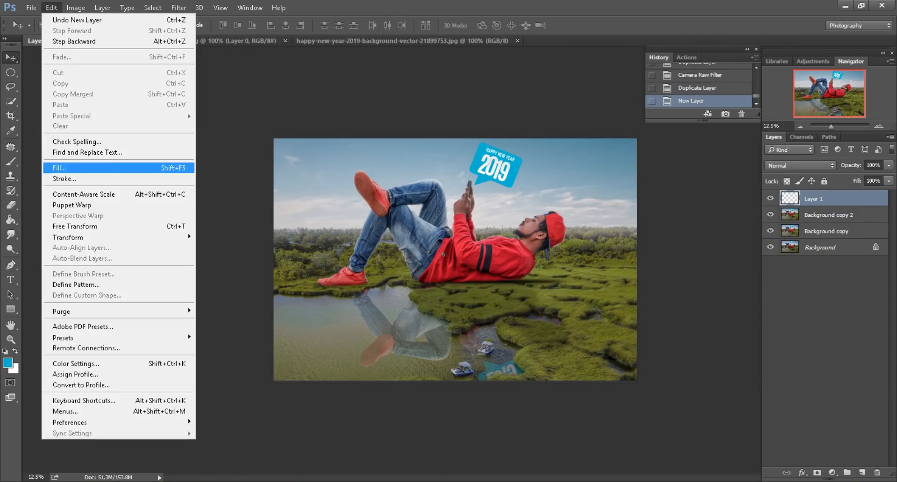
pyautogui.click(59, 167)
pyautogui.press('Return')
pyautogui.click(799, 165)
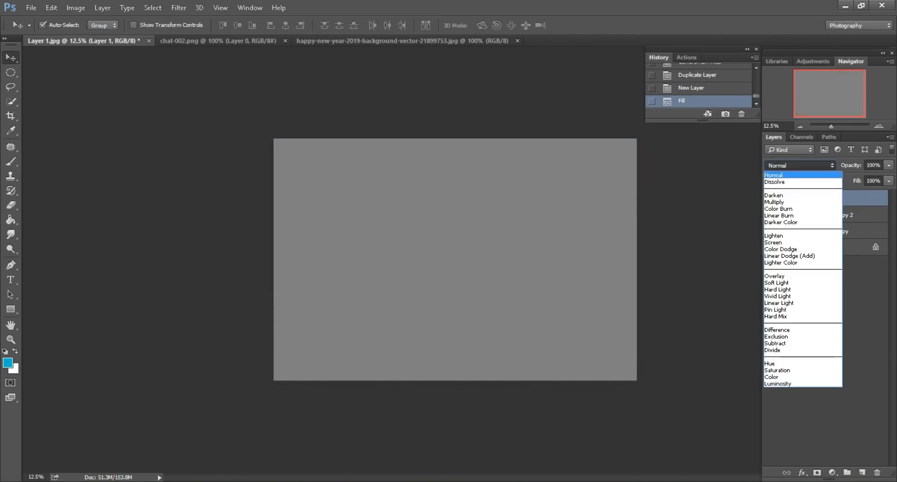
pyautogui.click(774, 276)
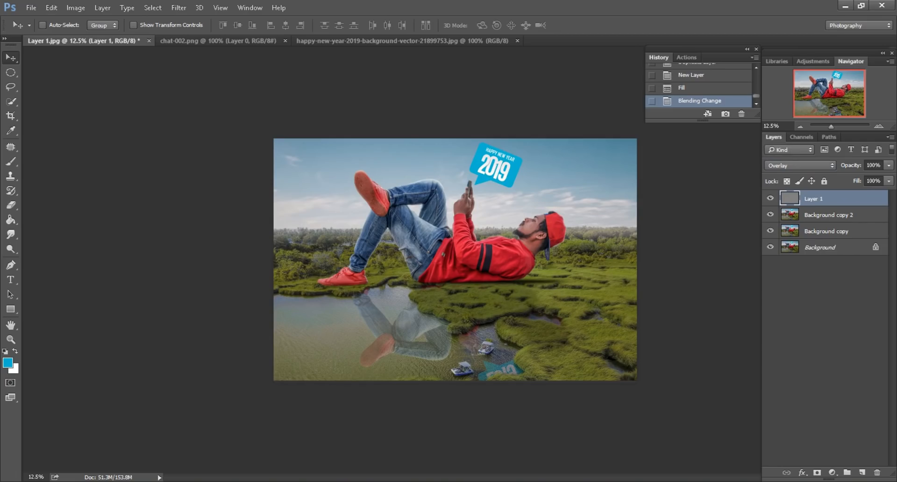
# Lighten the horizon between the man's arms and face on the gray layer using the Dodge tool with a 500 px brush.
pyautogui.hotkey('ctrl', '+')
pyautogui.hotkey('ctrl', '+')
pyautogui.scroll(-3, 455, 259)
pyautogui.click(11, 249)
pyautogui.click(59, 247)
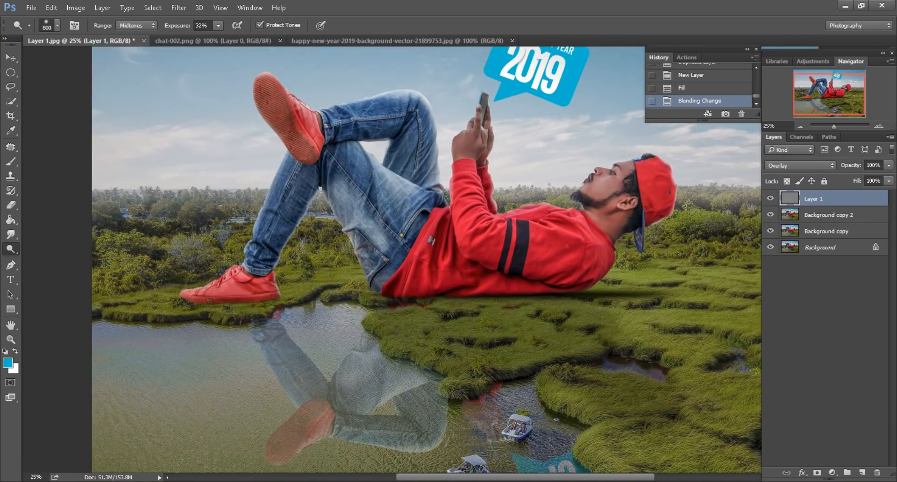
pyautogui.hotkey('ctrl', '-')
pyautogui.hotkey('ctrl', '+')
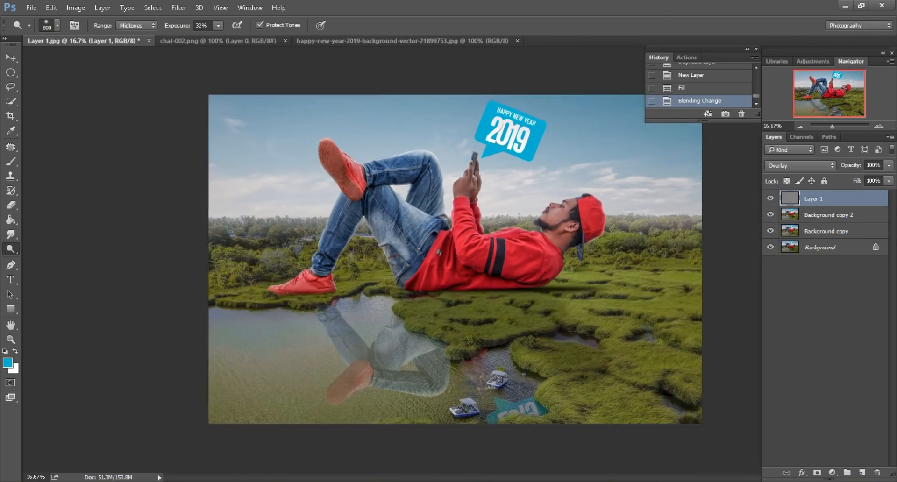
pyautogui.scroll(-3, 427, 259)
pyautogui.hscroll(1, 426, 259)
pyautogui.press('[')
pyautogui.press('[')
pyautogui.scroll(3, 426, 259)
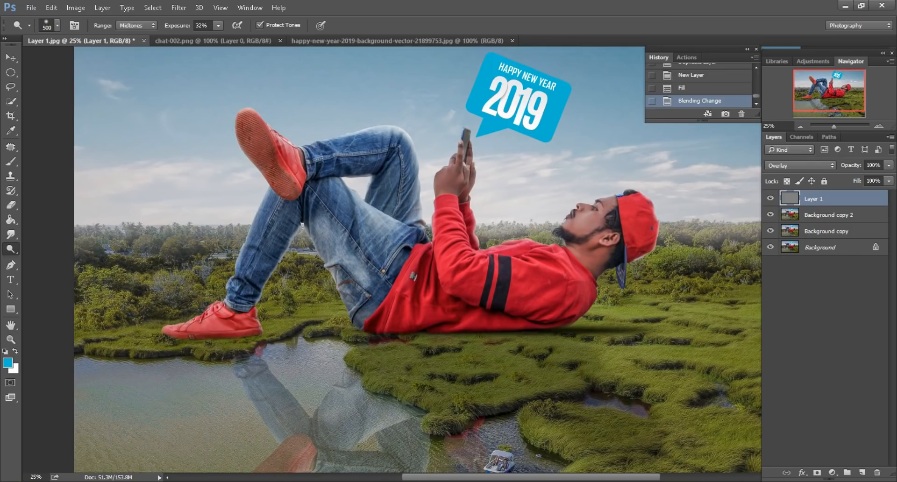
pyautogui.click(500, 236)
pyautogui.click(501, 236)
pyautogui.hscroll(2, 500, 235)
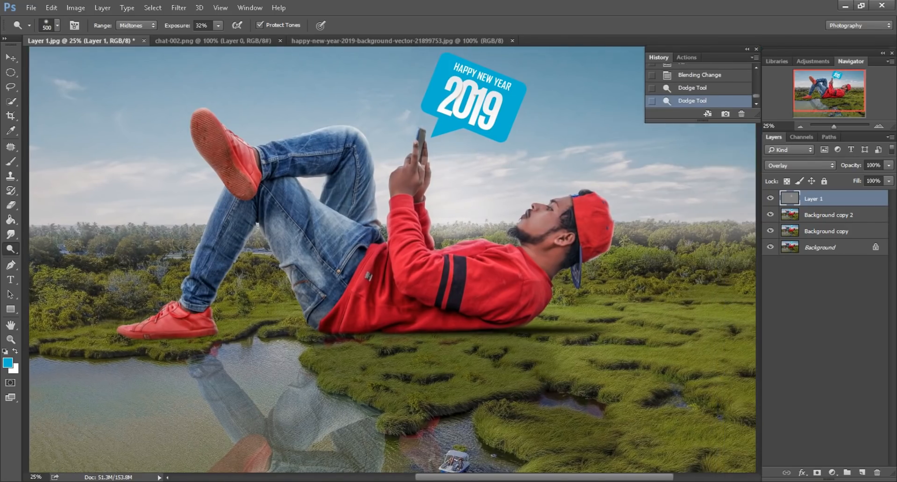
# Dodge the horizon and sky behind the man's red cap and above his face using a larger brush.
pyautogui.moveTo(623, 219); pyautogui.dragTo(681, 211)
pyautogui.click(728, 224)
pyautogui.press(']')
pyautogui.press(']')
pyautogui.click(692, 213)
pyautogui.click(631, 202)
pyautogui.click(577, 163)
# Dodge the sky between the knee and forearms and the horizon around the man's legs.
pyautogui.hscroll(-1, 577, 163)
pyautogui.press('[')
pyautogui.hscroll(-1, 392, 260)
pyautogui.press('[')
pyautogui.moveTo(391, 215); pyautogui.dragTo(371, 136)
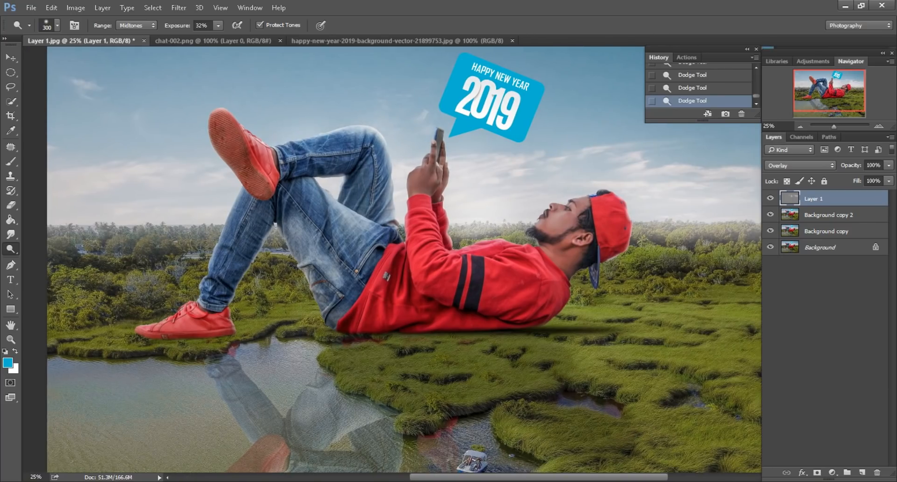
pyautogui.hscroll(-2, 253, 136)
pyautogui.moveTo(226, 231)
pyautogui.mouseDown()
pyautogui.moveTo(126, 233)
pyautogui.moveTo(278, 224)
pyautogui.moveTo(331, 234)
pyautogui.mouseUp()
pyautogui.press('[')
pyautogui.click(323, 244)
pyautogui.click(318, 237)
pyautogui.press(']')
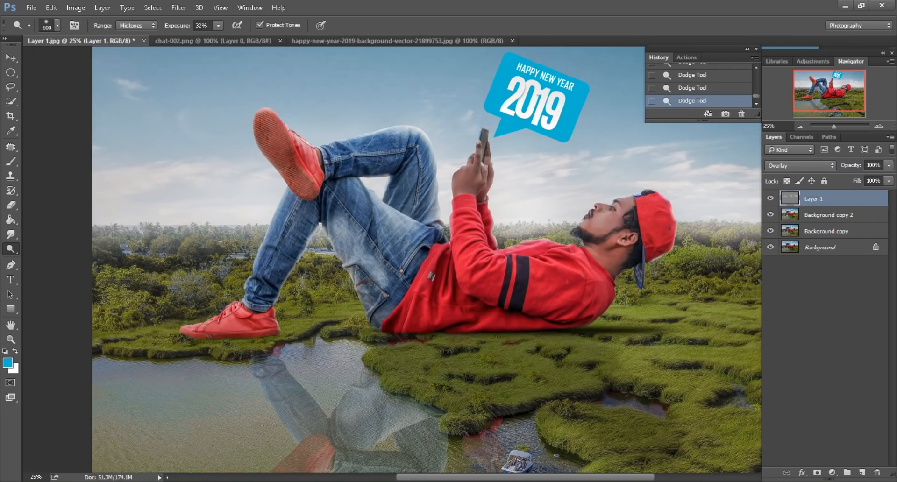
# Dodge a soft glow around the Happy New Year chat bubble using a 200 px brush.
pyautogui.scroll(2, 426, 260)
pyautogui.press('[')
pyautogui.press('[')
pyautogui.moveTo(496, 169)
pyautogui.mouseDown()
pyautogui.moveTo(488, 151)
pyautogui.moveTo(507, 110)
pyautogui.moveTo(588, 138)
pyautogui.moveTo(572, 183)
pyautogui.moveTo(526, 185)
pyautogui.mouseUp()
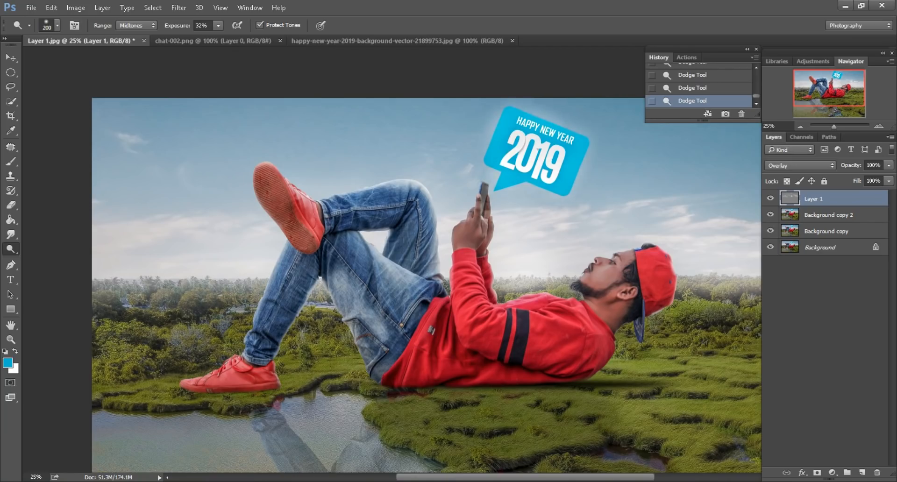
pyautogui.scroll(-2, 454, 178)
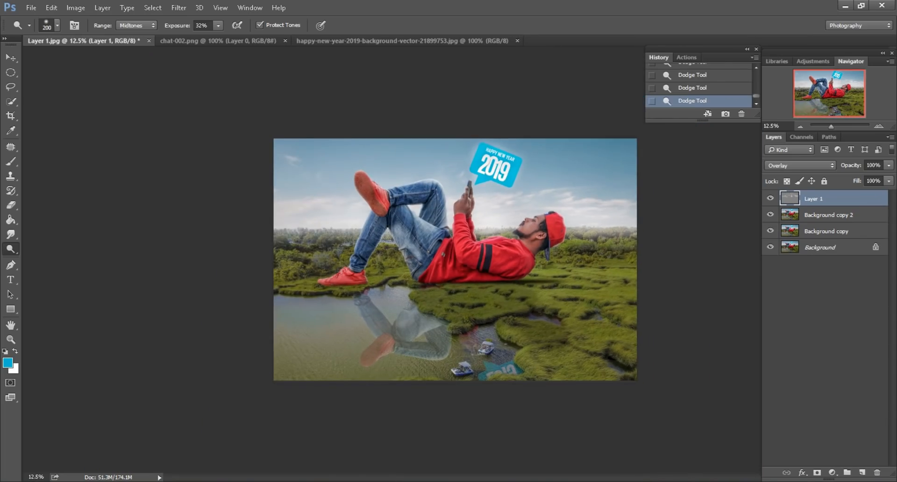
pyautogui.scroll(2, 569, 252)
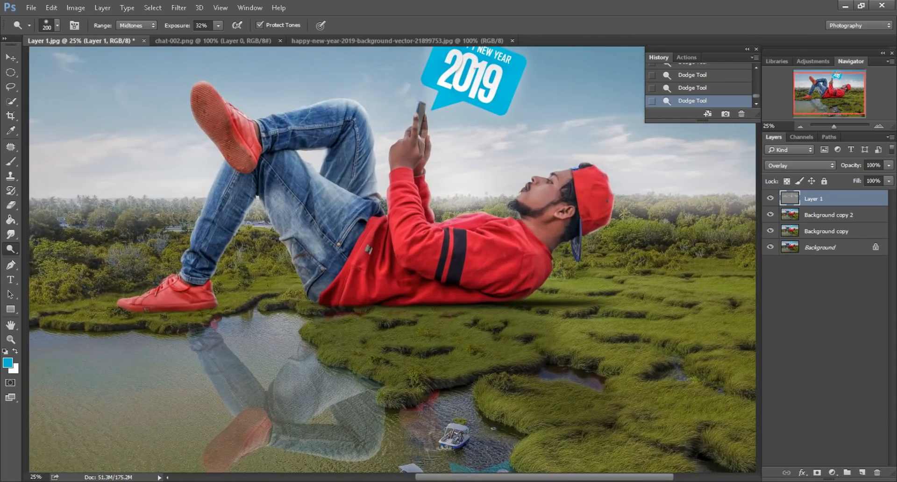
pyautogui.scroll(1, 448, 233)
pyautogui.press('[')
pyautogui.hscroll(-3, 392, 263)
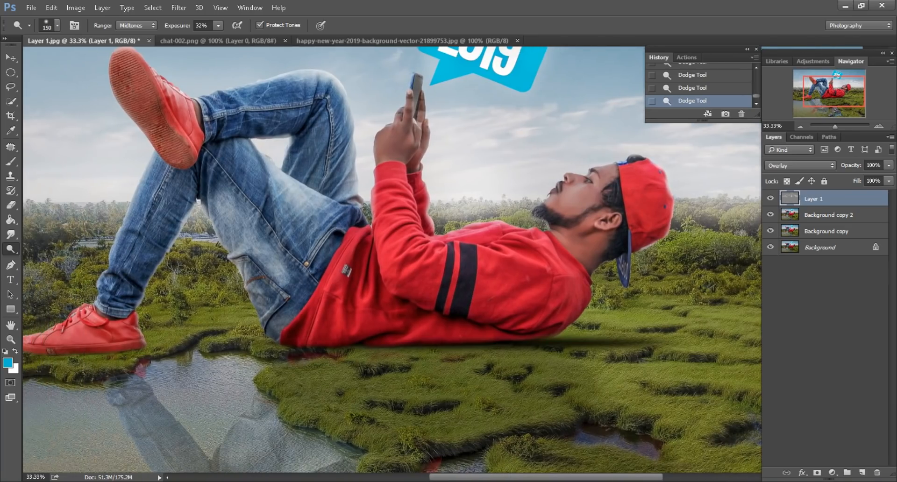
# Darken the grassy bank from the man's hip to his shoe using the Burn tool at 47% exposure with a 175 px brush.
pyautogui.hscroll(-3, 392, 263)
pyautogui.rightClick(11, 249)
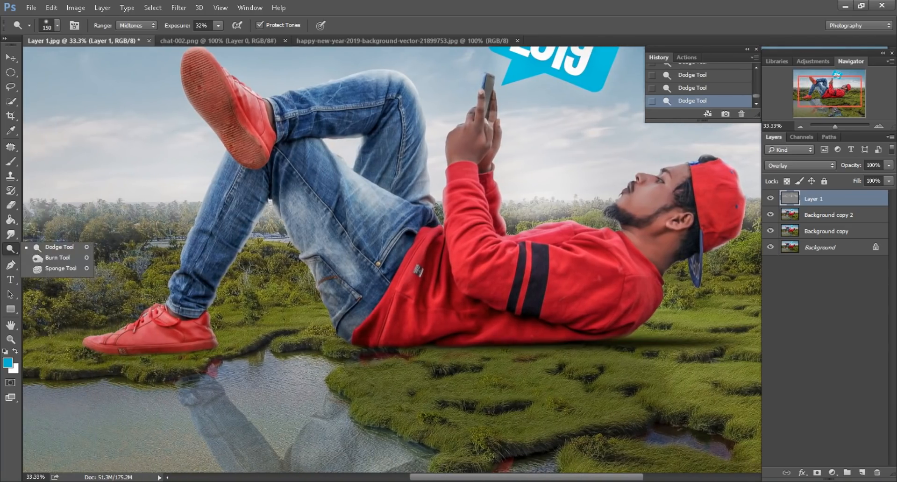
pyautogui.click(47, 263)
pyautogui.press('2')
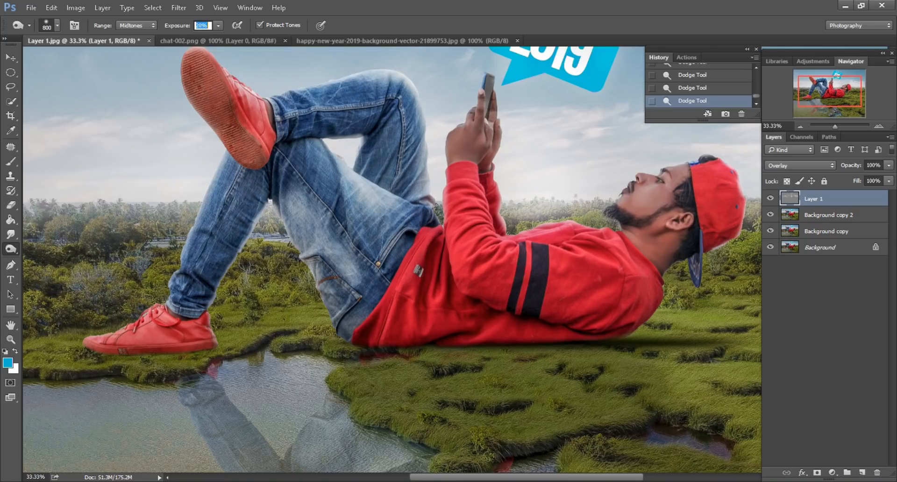
pyautogui.press('4')
pyautogui.press('7')
pyautogui.press('[')
pyautogui.press('[')
pyautogui.press('[')
pyautogui.press('[')
pyautogui.press('[')
pyautogui.moveTo(347, 320)
pyautogui.mouseDown()
pyautogui.moveTo(306, 219)
pyautogui.moveTo(295, 226)
pyautogui.moveTo(299, 245)
pyautogui.moveTo(238, 229)
pyautogui.moveTo(214, 247)
pyautogui.moveTo(191, 307)
pyautogui.moveTo(142, 338)
pyautogui.moveTo(107, 346)
pyautogui.moveTo(131, 362)
pyautogui.moveTo(65, 360)
pyautogui.mouseUp()
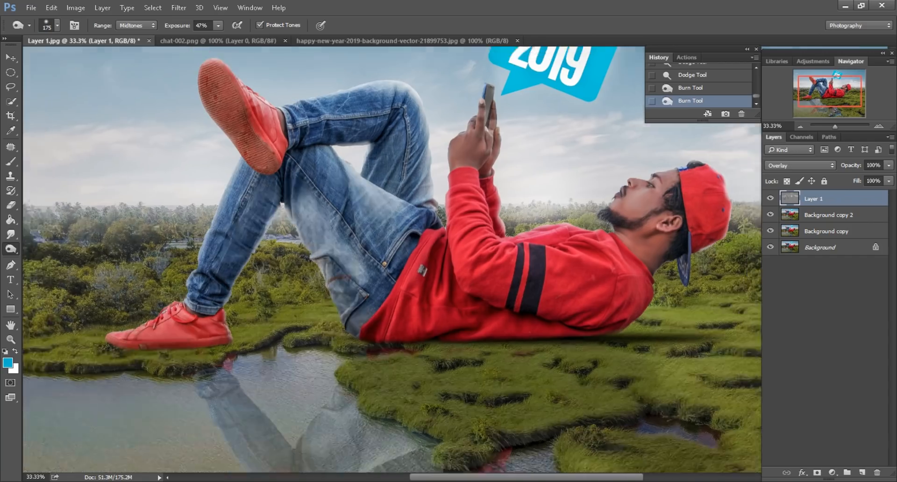
# Burn the shadowed lower edge of the red hoodie along the man's back at 35% exposure with a 200 px brush.
pyautogui.hotkey('ctrl', '-')
pyautogui.moveTo(460, 260)
pyautogui.mouseDown()
pyautogui.moveTo(350, 260)
pyautogui.moveTo(350, 241)
pyautogui.mouseUp()
pyautogui.hotkey('ctrl', '+')
pyautogui.press('3')
pyautogui.press('5')
pyautogui.press(']')
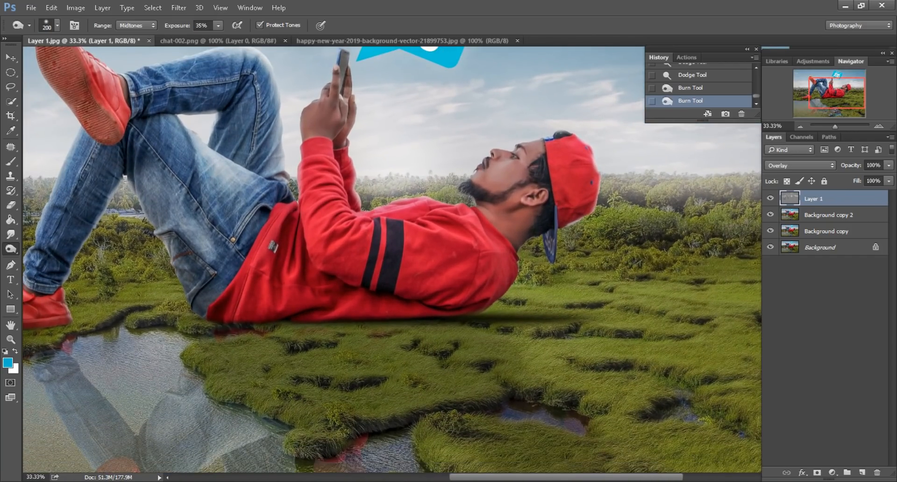
pyautogui.moveTo(456, 297)
pyautogui.mouseDown()
pyautogui.moveTo(292, 298)
pyautogui.moveTo(257, 259)
pyautogui.moveTo(220, 299)
pyautogui.mouseUp()
pyautogui.press('[')
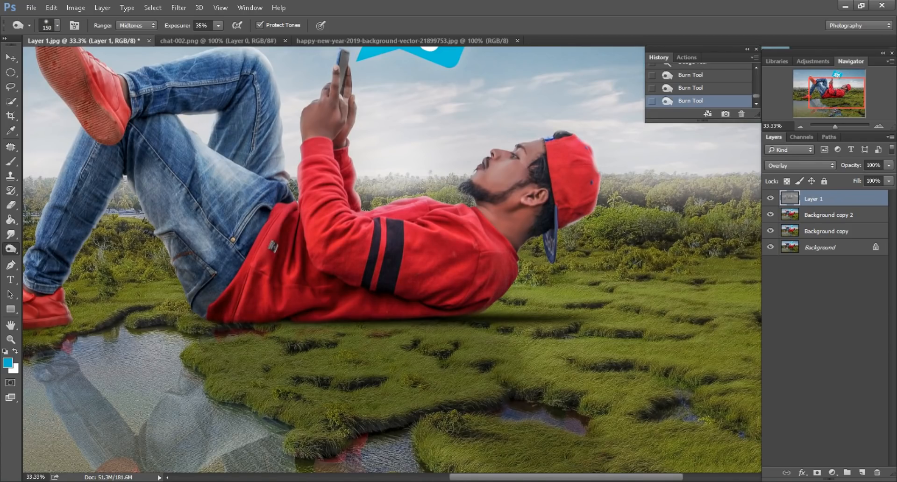
# Burn the marsh grass in the image's lower right area at 12% exposure with a 700 px brush.
pyautogui.hotkey('ctrl', '-')
pyautogui.hscroll(1, 392, 260)
pyautogui.hotkey('ctrl', '+')
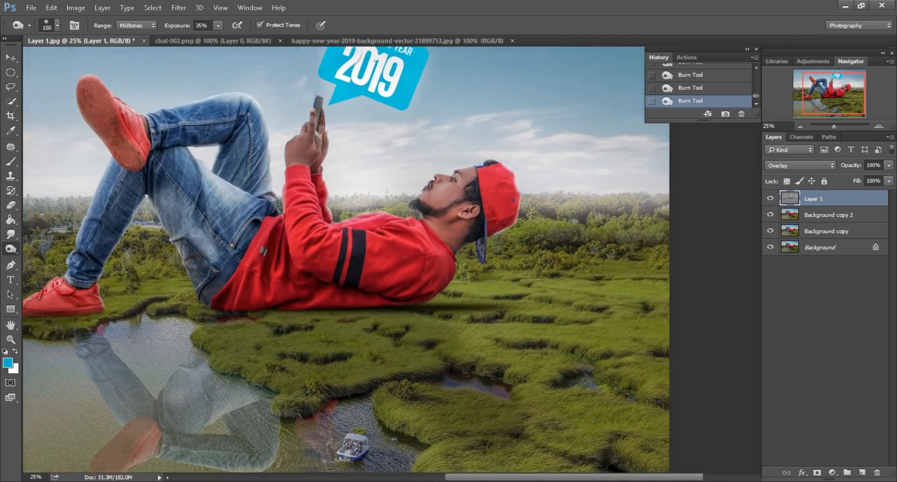
pyautogui.press('2')
pyautogui.press('7')
pyautogui.press(']')
pyautogui.hotkey('ctrl', '-')
pyautogui.hotkey('ctrl', '-')
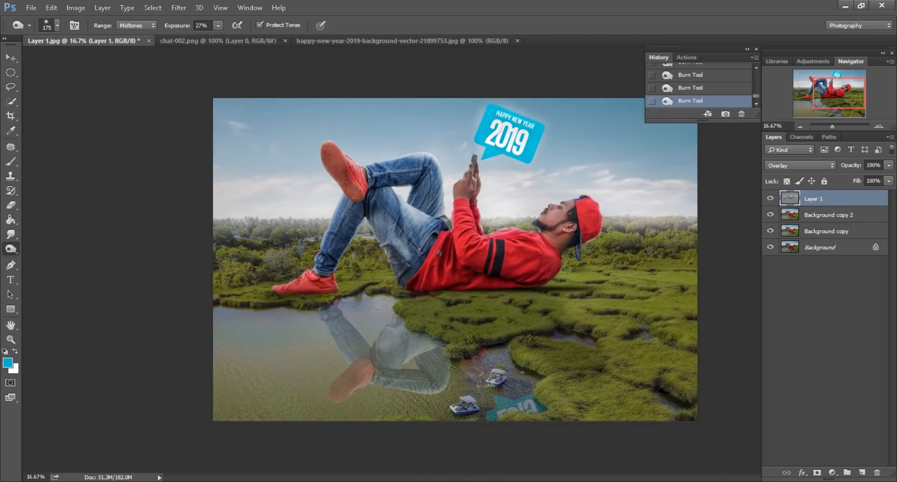
pyautogui.press(']')
pyautogui.press(']')
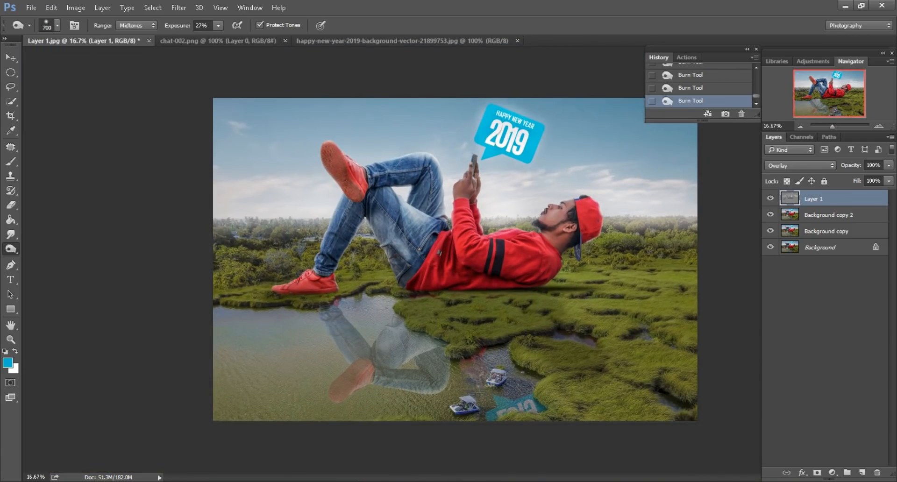
pyautogui.press('1')
pyautogui.press('2')
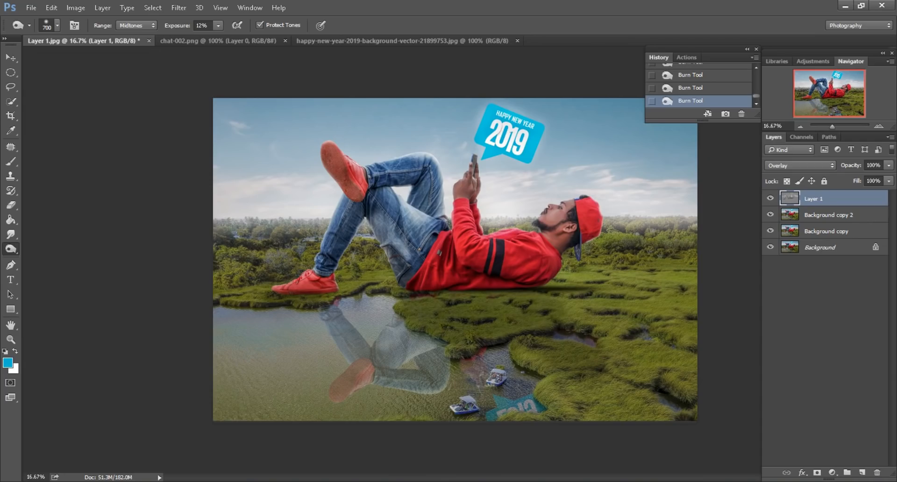
pyautogui.click(612, 397)
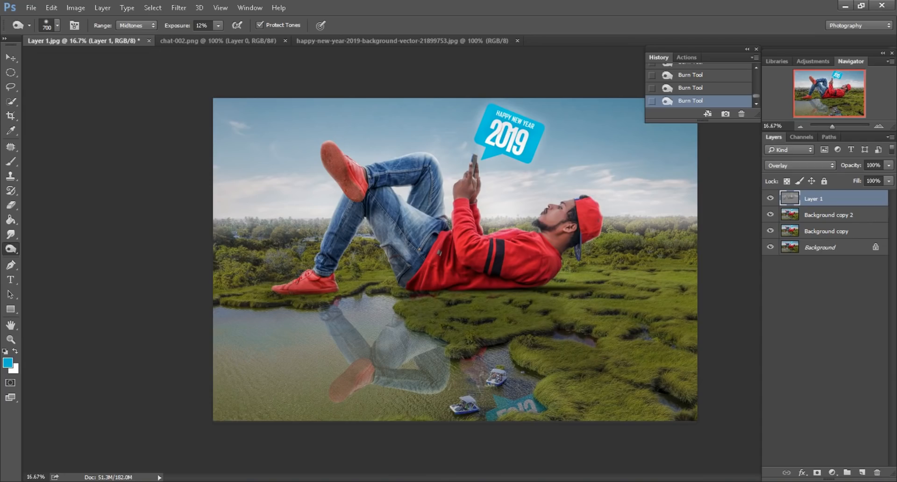
# Compare the composite with and without the dodge-and-burn layer.
pyautogui.hotkey('ctrl', '+')
pyautogui.press('[')
pyautogui.press('[')
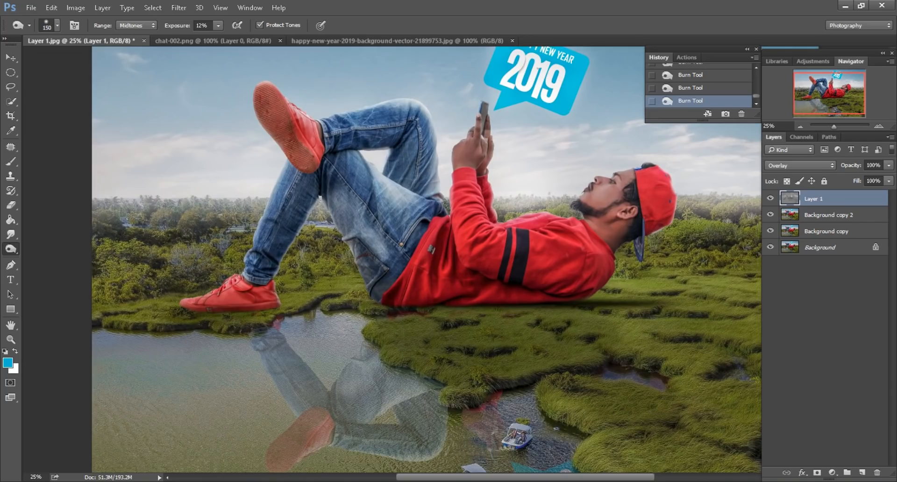
pyautogui.hotkey('ctrl', '-')
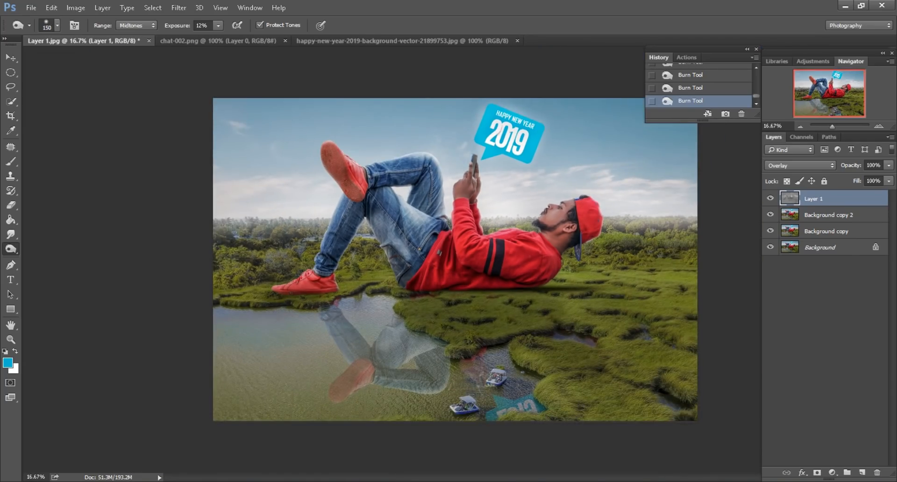
pyautogui.click(770, 198)
pyautogui.click(770, 198)
# Merge the dodge-and-burn layer down into the layer below and duplicate the merged layer.
pyautogui.rightClick(815, 198)
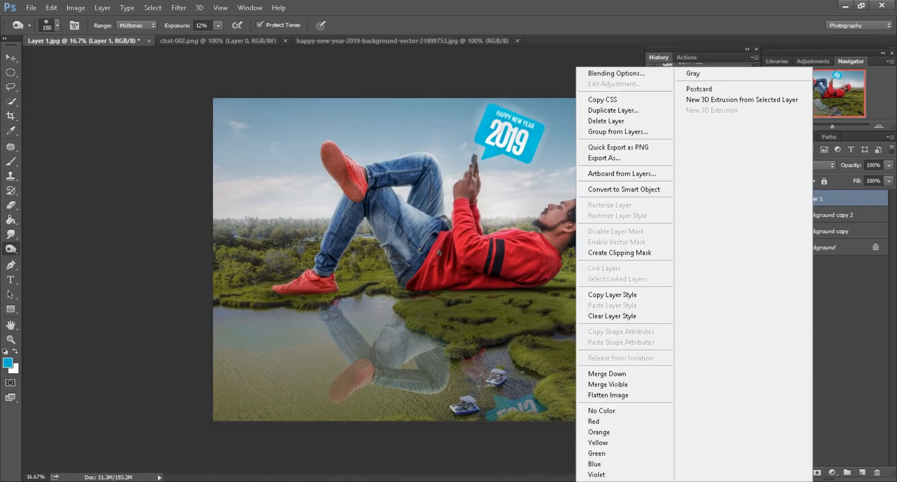
pyautogui.click(606, 374)
pyautogui.moveTo(829, 199); pyautogui.dragTo(862, 472)
# Darken the copy's edges with a Camera Raw post-crop vignette and add a layer mask to the copy.
pyautogui.click(178, 8)
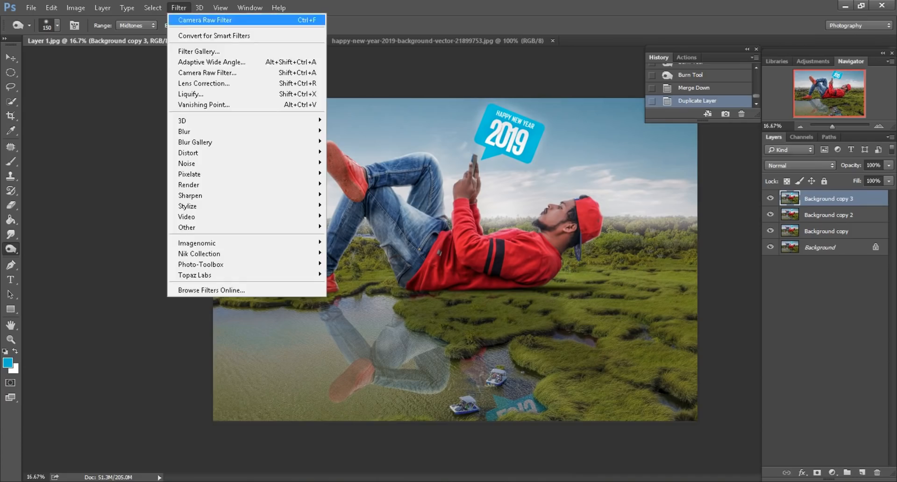
pyautogui.click(207, 72)
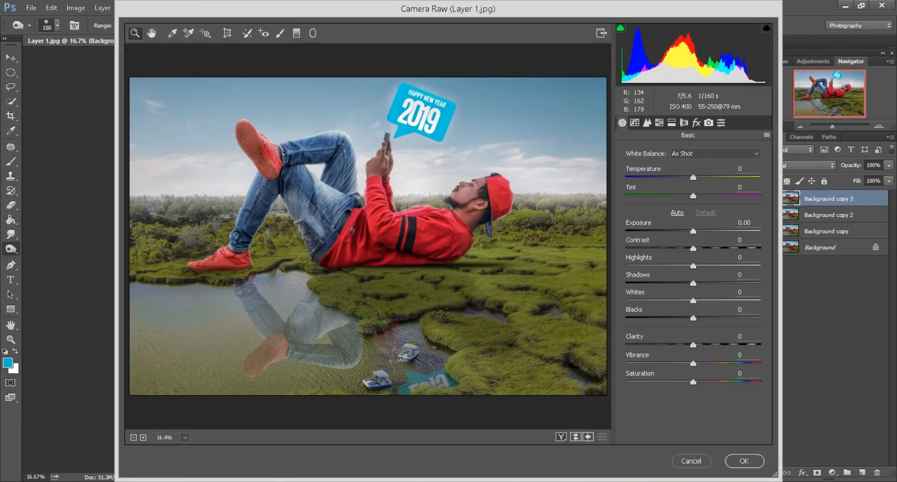
pyautogui.click(695, 123)
pyautogui.moveTo(692, 308); pyautogui.dragTo(646, 326)
pyautogui.press('Return')
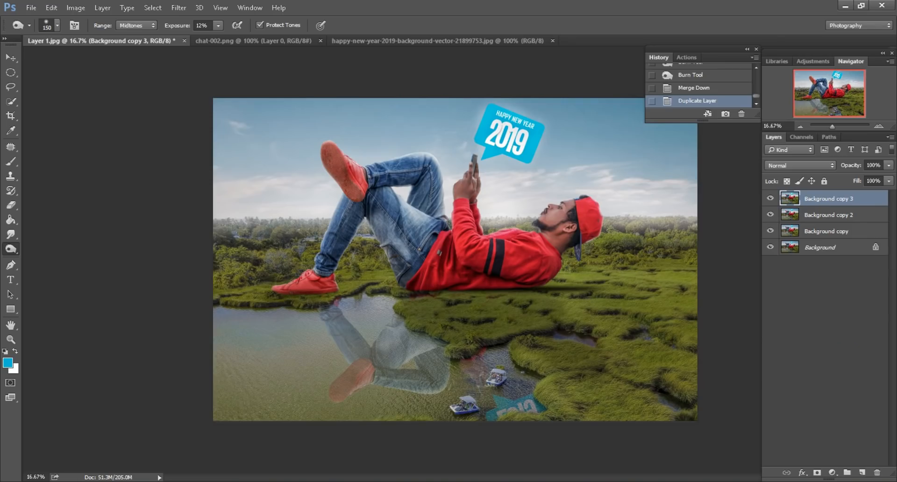
pyautogui.click(817, 472)
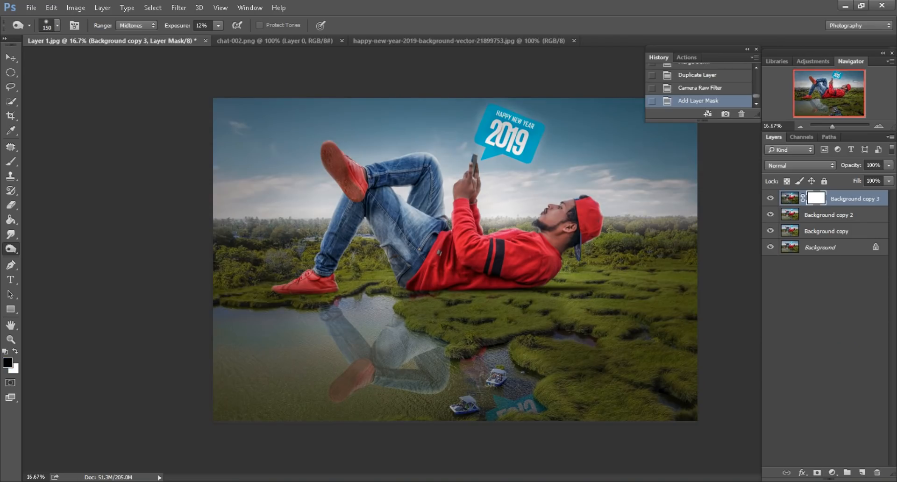
# Soften the vignette by painting black on its layer mask over the image with a 1200 px brush at 41% opacity.
pyautogui.click(10, 162)
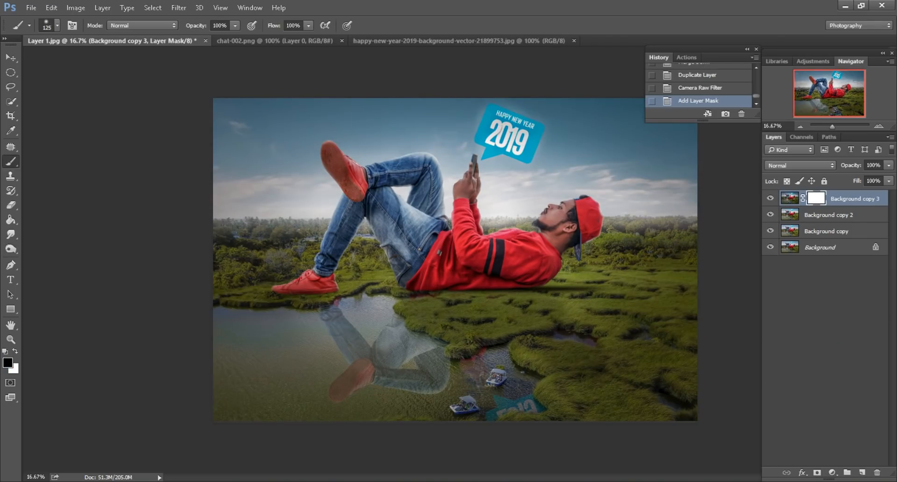
pyautogui.press(']')
pyautogui.press(']')
pyautogui.press(']')
pyautogui.press(']')
pyautogui.press(']')
pyautogui.press(']')
pyautogui.press('4')
pyautogui.press('6')
pyautogui.press('4')
pyautogui.press('1')
pyautogui.press(']')
pyautogui.press(']')
pyautogui.press(']')
pyautogui.moveTo(321, 372)
pyautogui.mouseDown()
pyautogui.moveTo(276, 299)
pyautogui.moveTo(334, 133)
pyautogui.moveTo(528, 135)
pyautogui.moveTo(602, 168)
pyautogui.moveTo(647, 168)
pyautogui.mouseUp()
pyautogui.moveTo(655, 278); pyautogui.dragTo(651, 297)
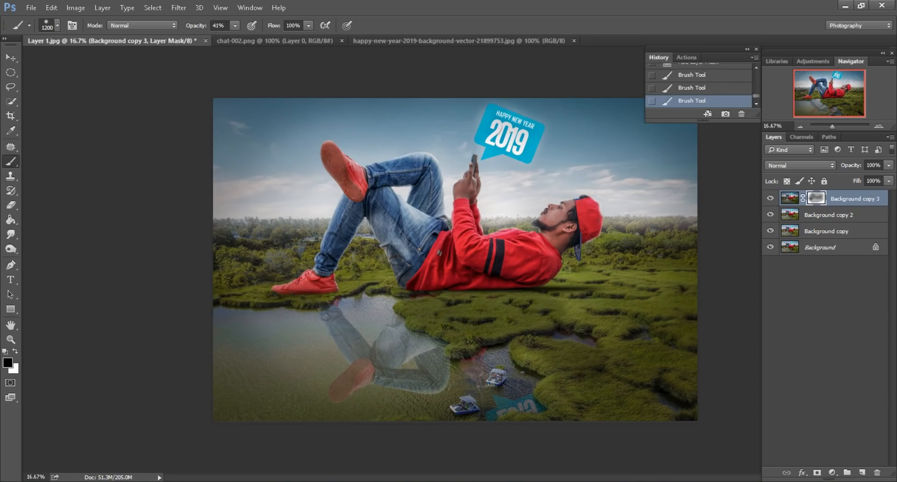
pyautogui.moveTo(283, 369); pyautogui.dragTo(239, 329)
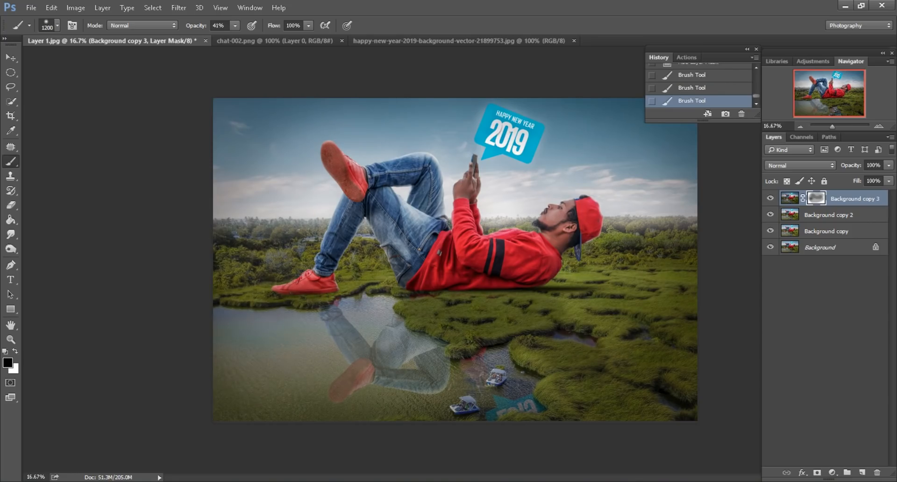
pyautogui.moveTo(615, 160); pyautogui.dragTo(631, 166)
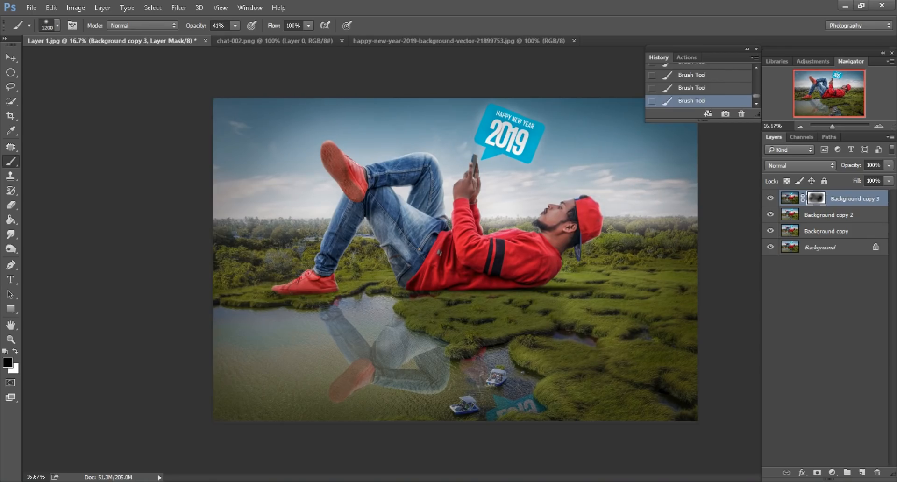
# Compare the image with and without the masked vignette layer, merge it down and duplicate the merged layer.
pyautogui.hotkey('ctrl', '-')
pyautogui.click(769, 198)
pyautogui.click(770, 198)
pyautogui.rightClick(839, 198)
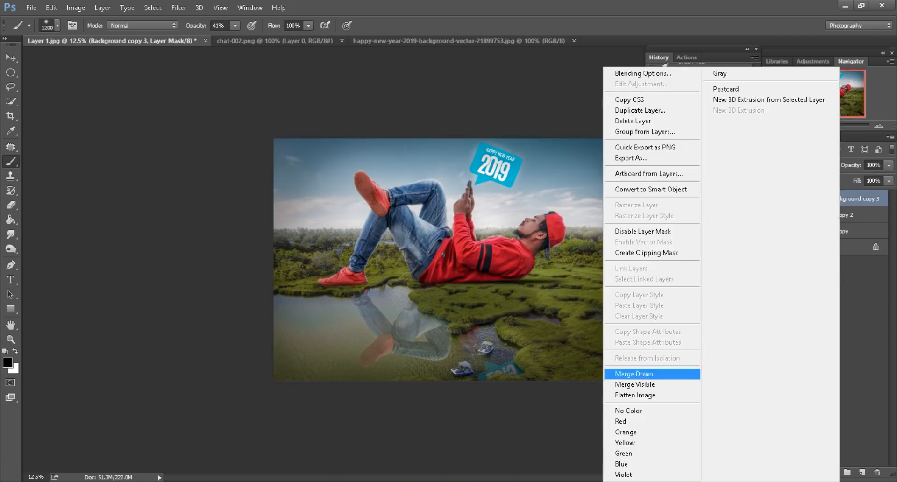
pyautogui.click(634, 373)
pyautogui.moveTo(827, 199); pyautogui.dragTo(862, 472)
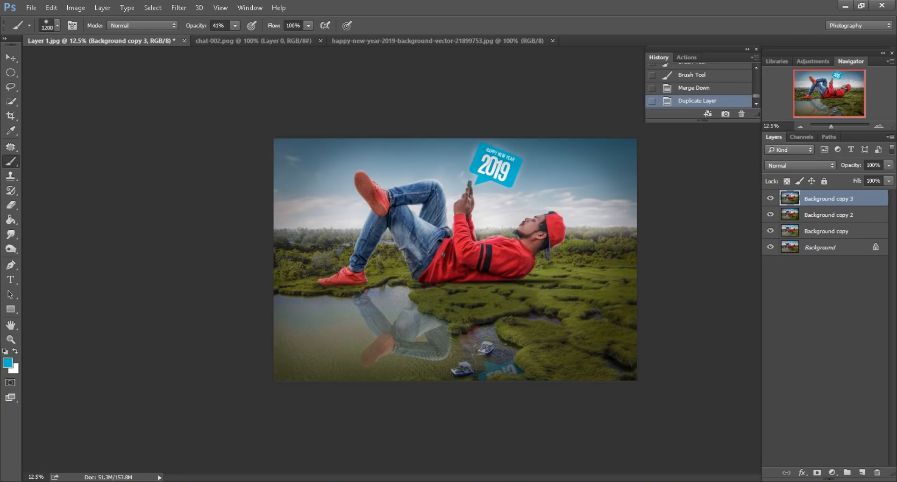
# Add a Color Balance adjustment layer with midtones at about -40 Cyan-Red, -27 Magenta-Green and +5 Yellow-Blue.
pyautogui.click(832, 472)
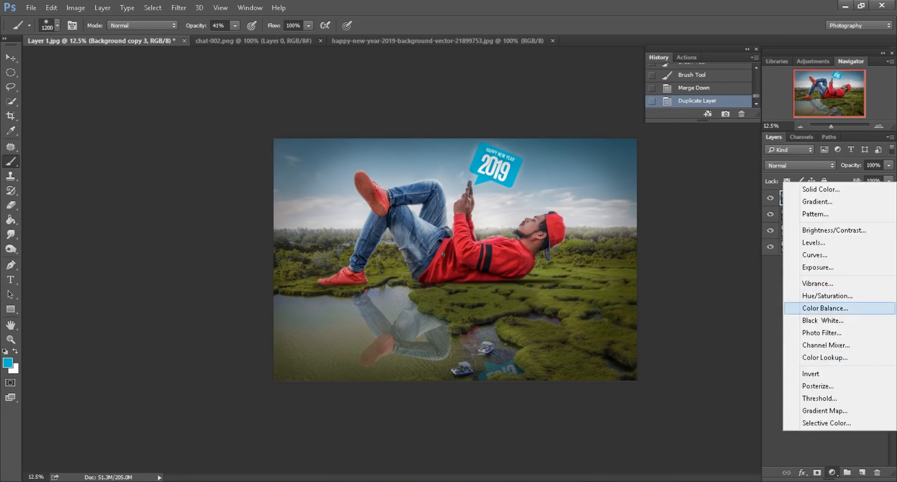
pyautogui.click(808, 308)
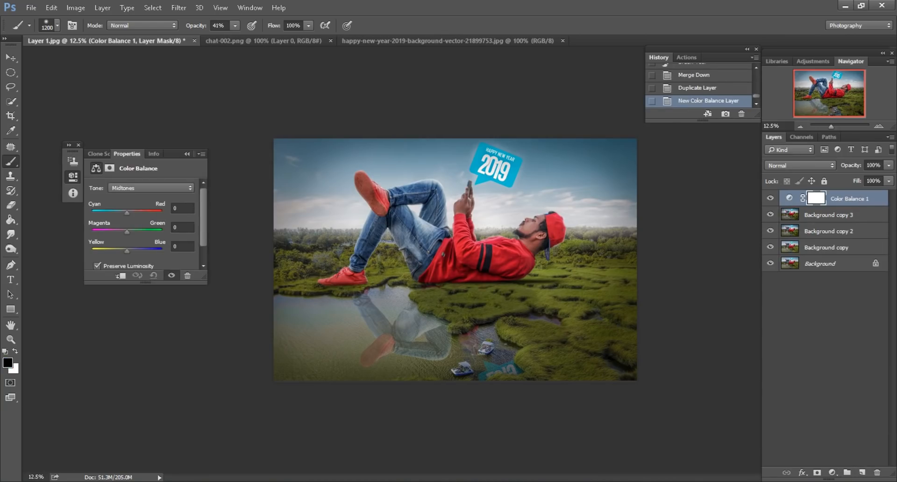
pyautogui.moveTo(125, 213); pyautogui.dragTo(126, 251)
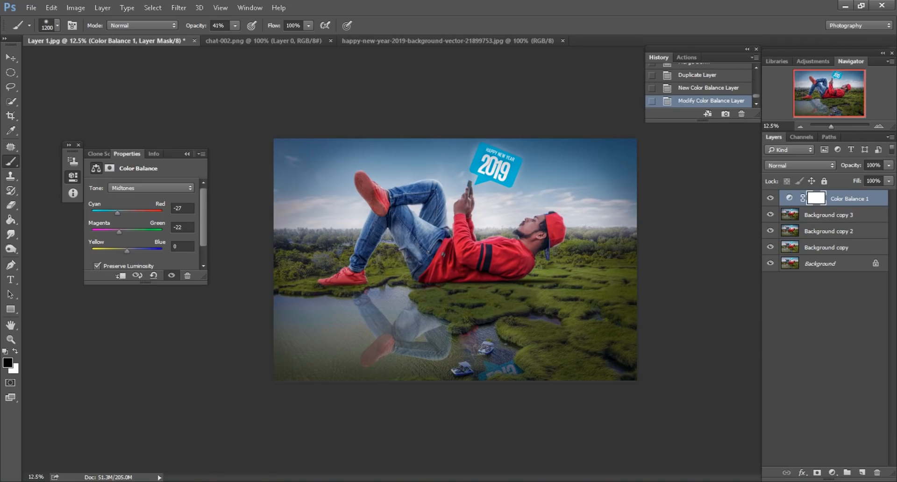
pyautogui.moveTo(127, 251); pyautogui.dragTo(114, 213)
pyautogui.hotkey('ctrl', '-')
pyautogui.hotkey('ctrl', '+')
pyautogui.hotkey('ctrl', '+')
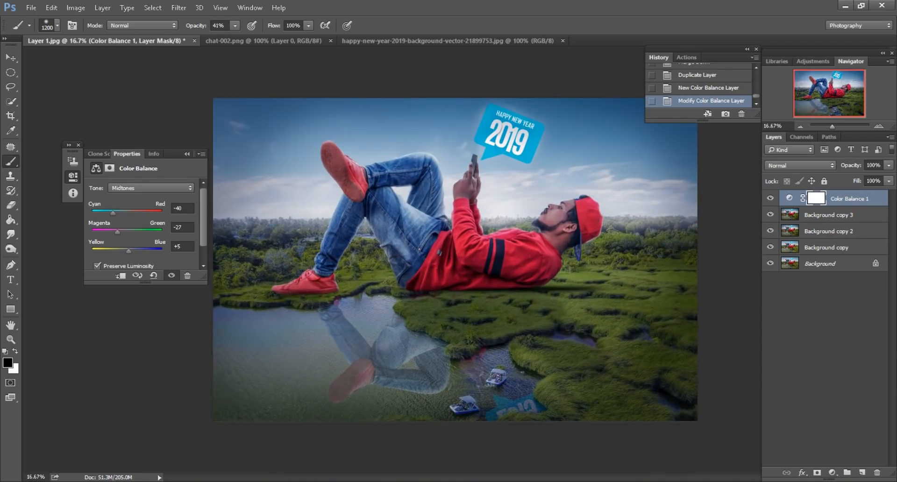
pyautogui.moveTo(113, 213); pyautogui.dragTo(114, 213)
pyautogui.click(187, 154)
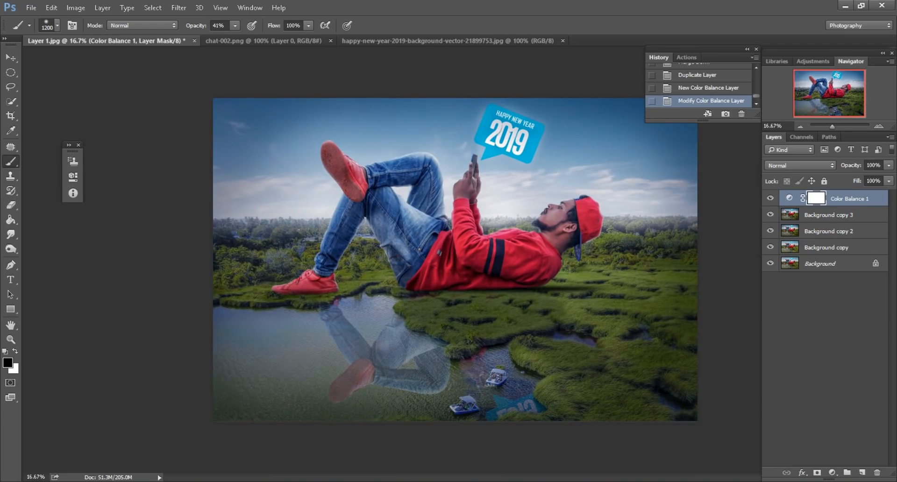
pyautogui.click(78, 145)
# Check the composite with and without the colour balance, merge that adjustment into the layer below and duplicate the result.
pyautogui.hotkey('ctrl', '-')
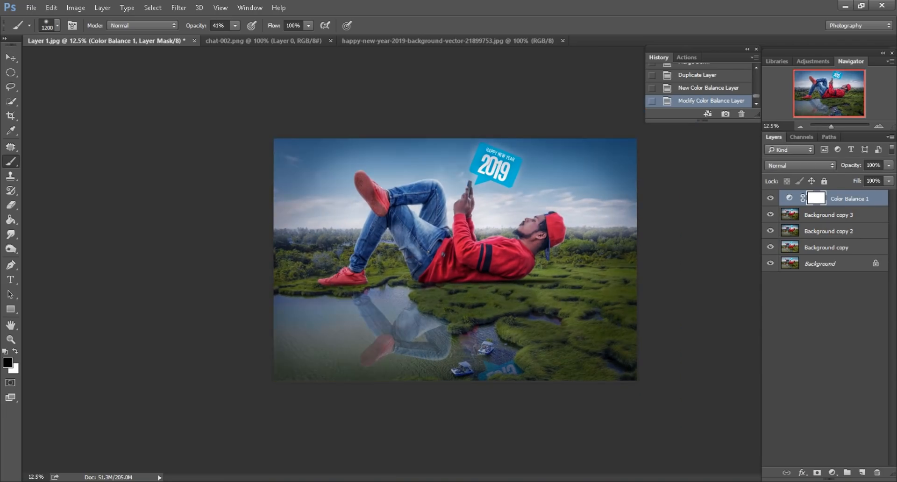
pyautogui.hotkey('ctrl', '-')
pyautogui.hotkey('ctrl', ',')
pyautogui.hotkey('ctrl', ',')
pyautogui.hotkey('ctrl', '+')
pyautogui.hotkey('ctrl', '+')
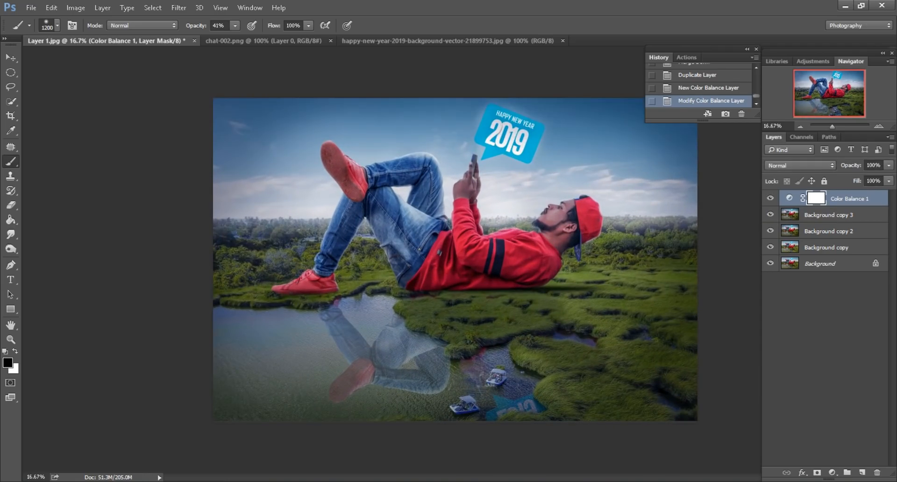
pyautogui.rightClick(853, 199)
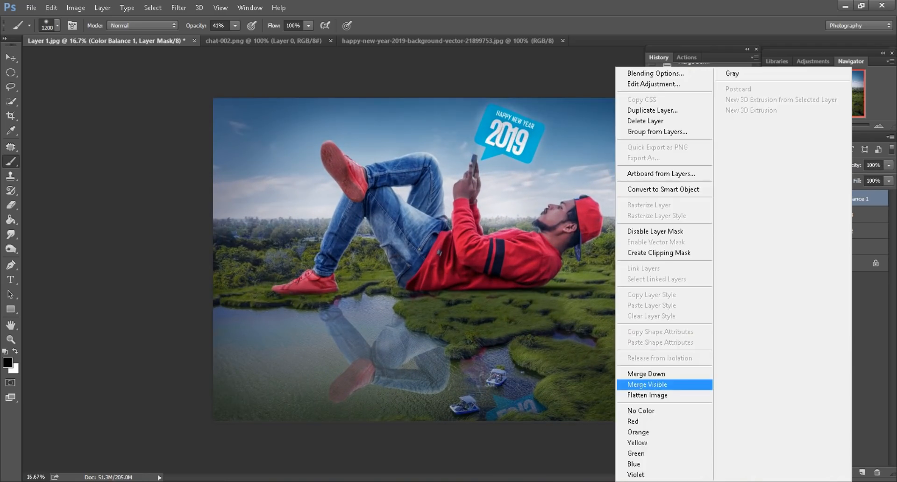
pyautogui.click(639, 375)
pyautogui.moveTo(822, 198); pyautogui.dragTo(862, 473)
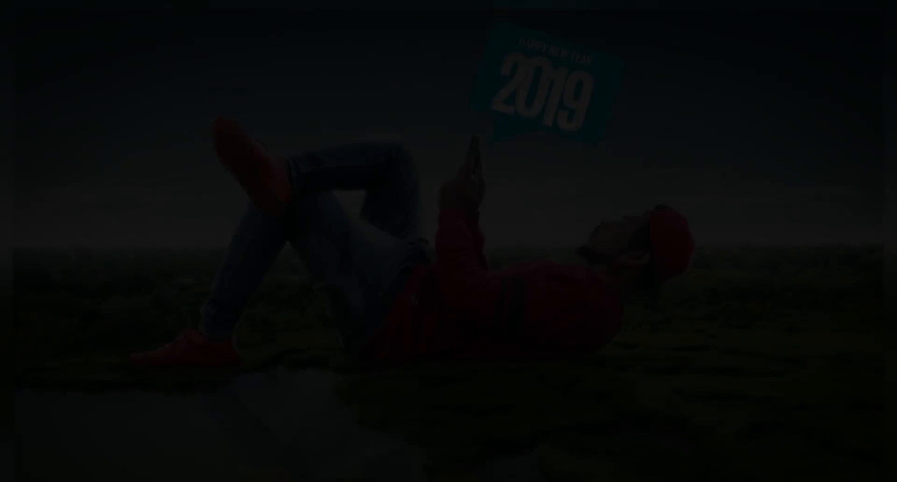